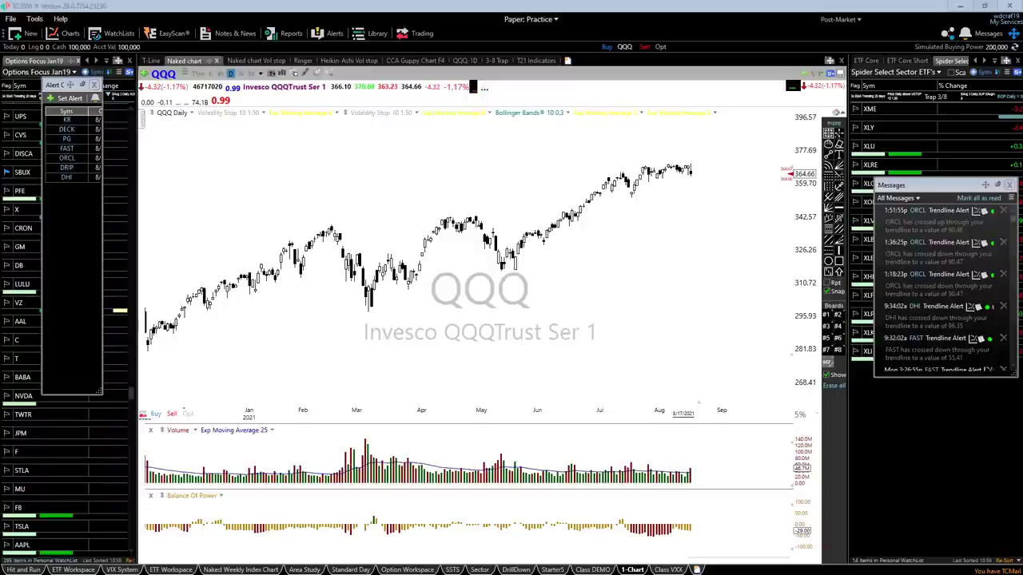
# - Examine QQQ's daily price action on the Naked chart over several time ranges and compare it with the 3-8 Trap chart
pyautogui.scroll(5, 411, 393)
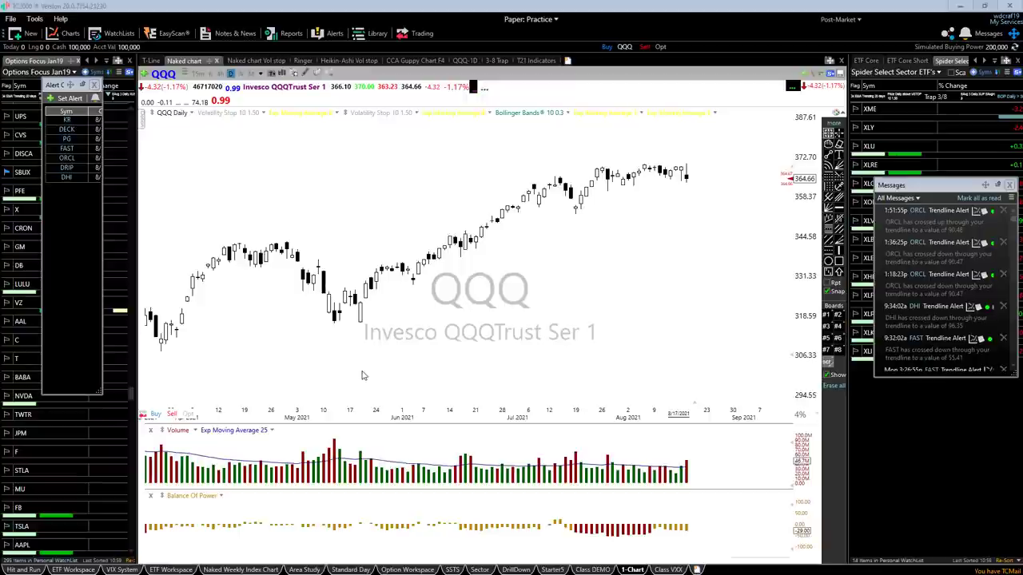
pyautogui.scroll(3, 289, 370)
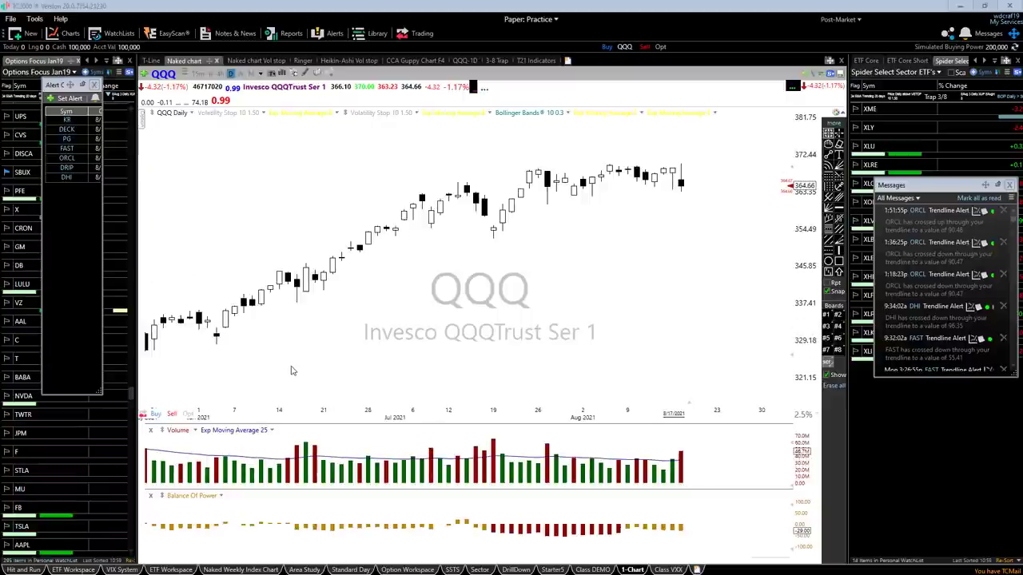
pyautogui.scroll(-1, 342, 352)
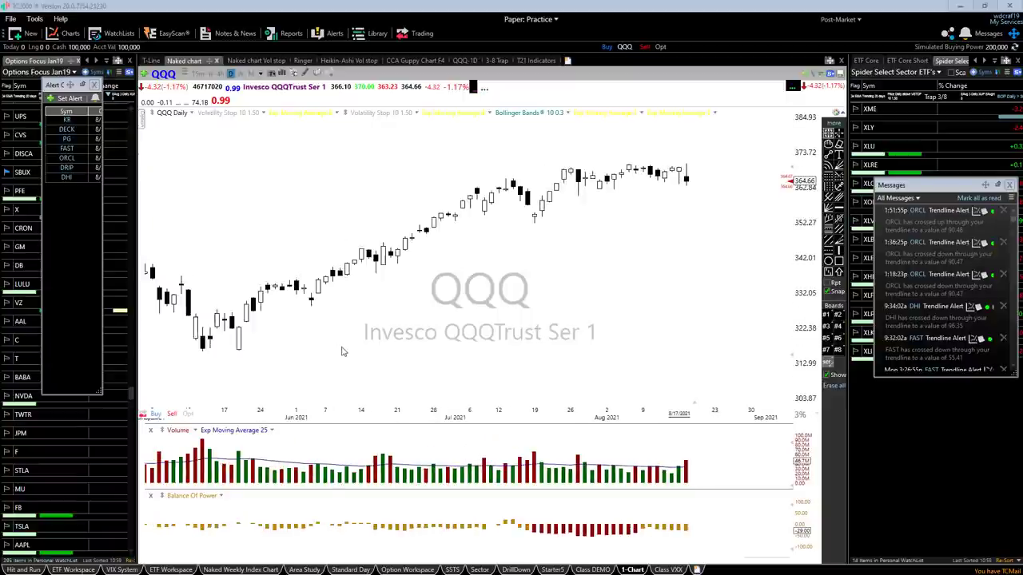
pyautogui.scroll(1, 342, 352)
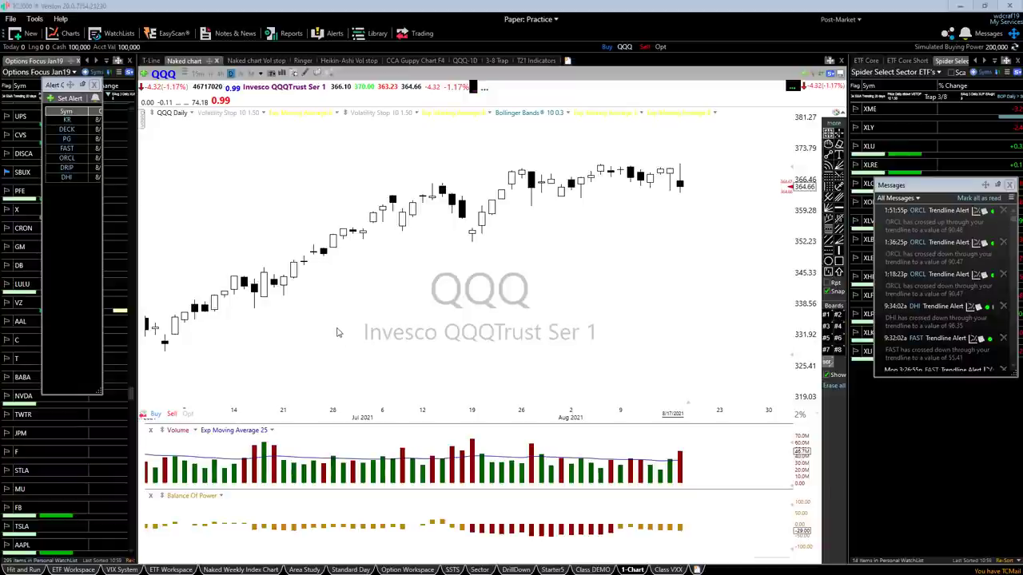
pyautogui.scroll(-1, 354, 298)
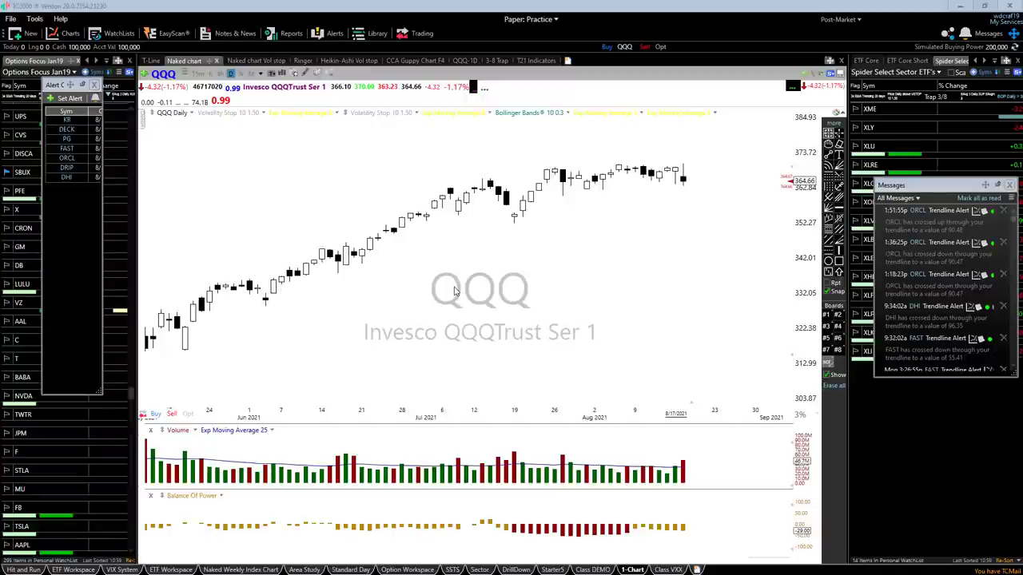
pyautogui.scroll(-1, 457, 290)
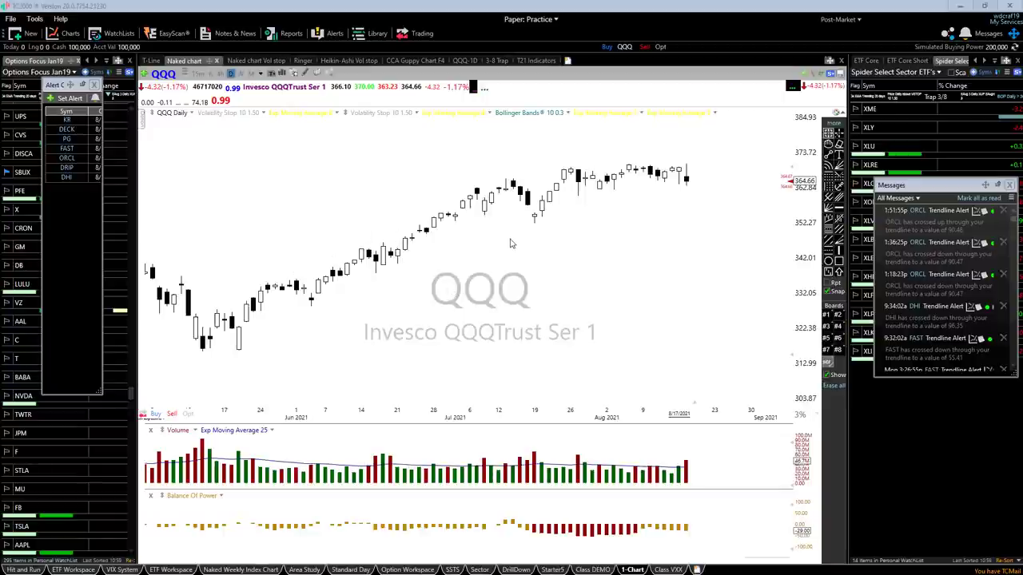
pyautogui.click(497, 61)
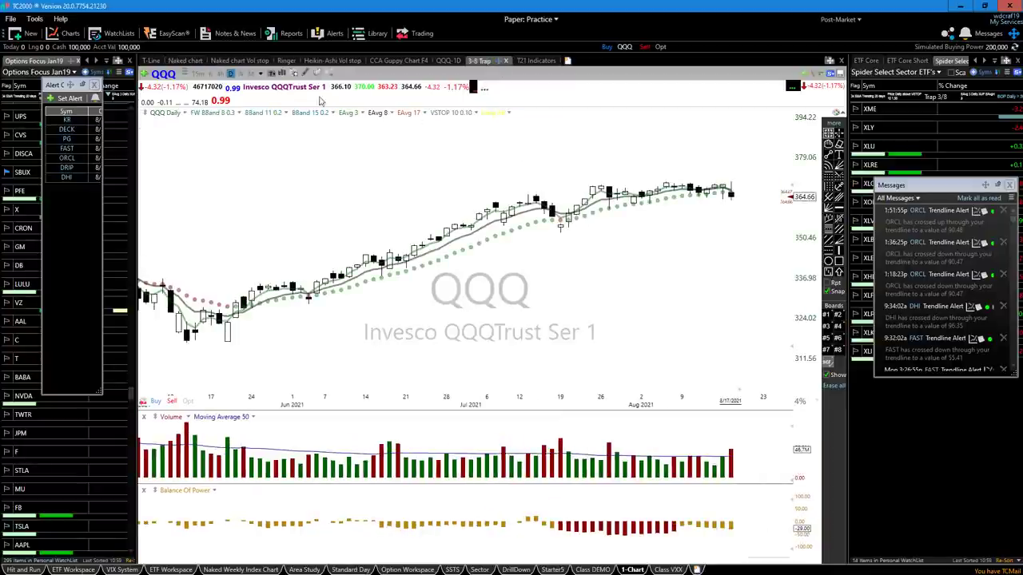
pyautogui.click(187, 61)
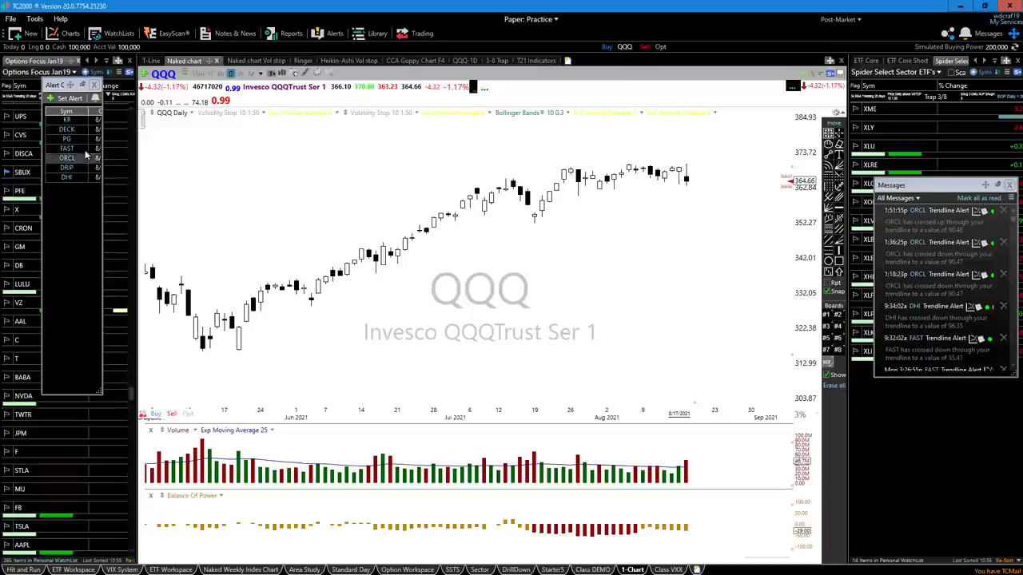
# - Bring up the Kroger (KR) daily chart from the alert list and display the trendlines of drawing board #7
pyautogui.click(67, 119)
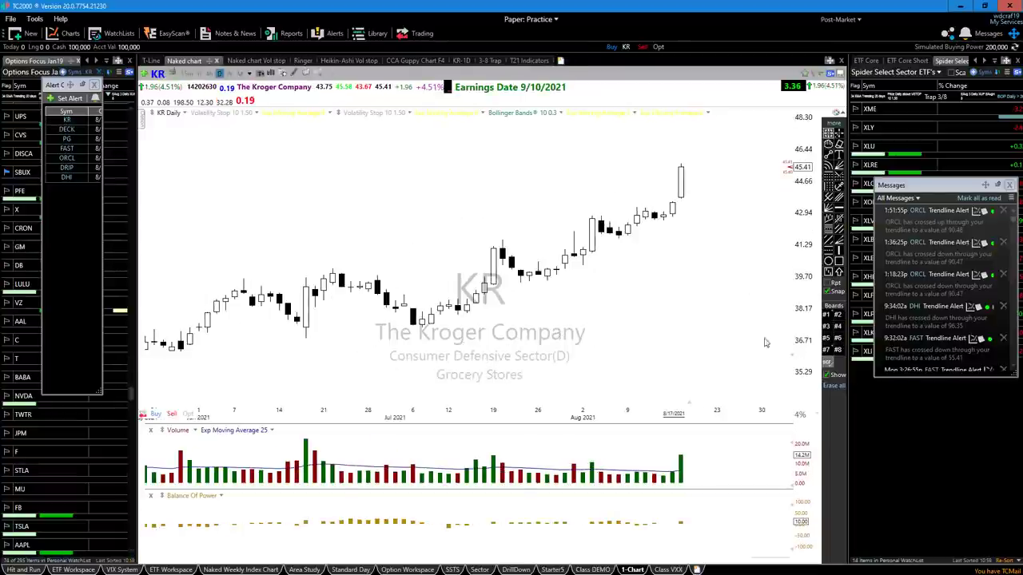
pyautogui.click(828, 351)
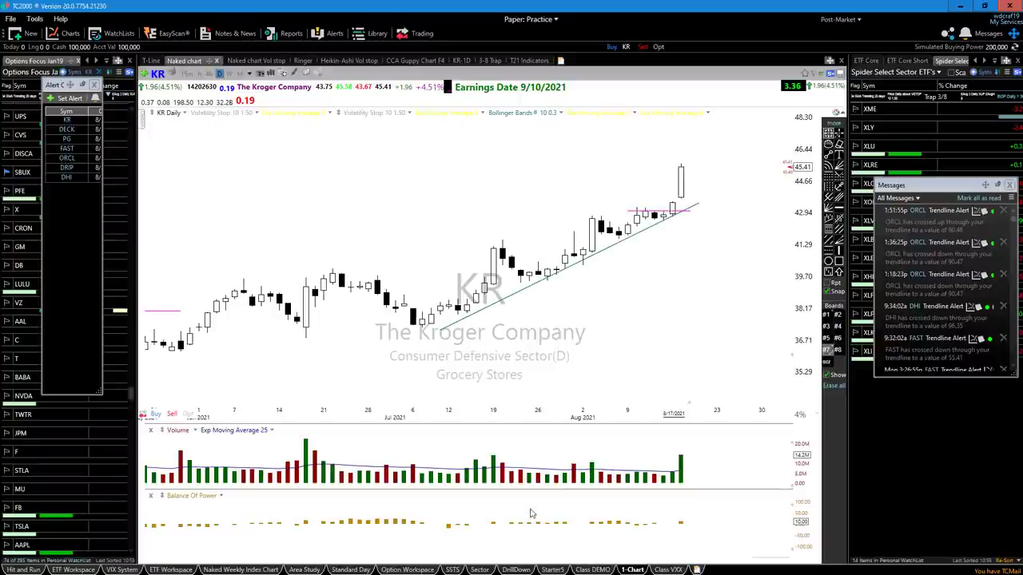
pyautogui.scroll(1, 483, 445)
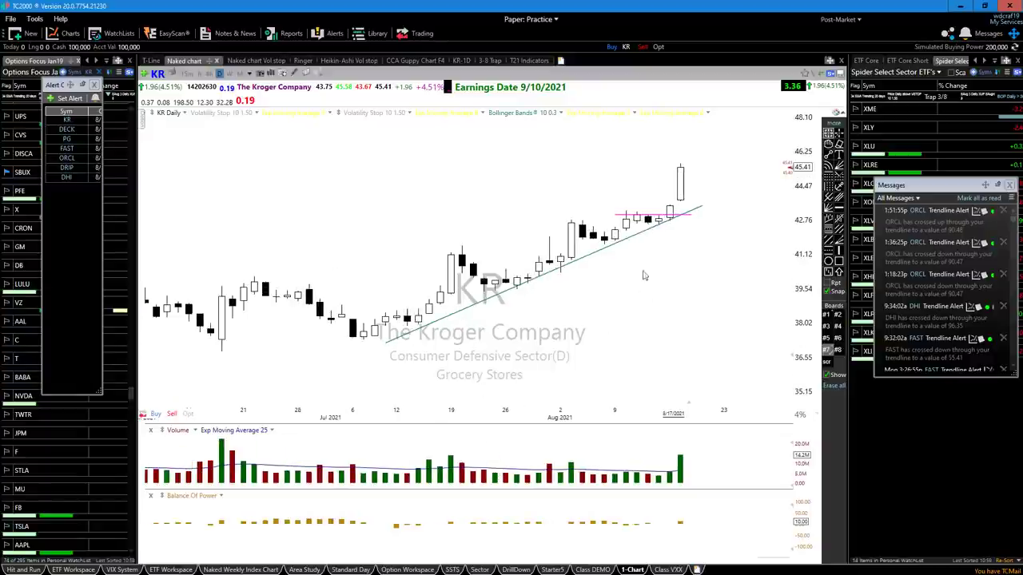
# - Mark KR's August consolidation with a horizontal arrow beneath it and a red handwritten dollar sign, and clear the markup
pyautogui.moveTo(627, 245)
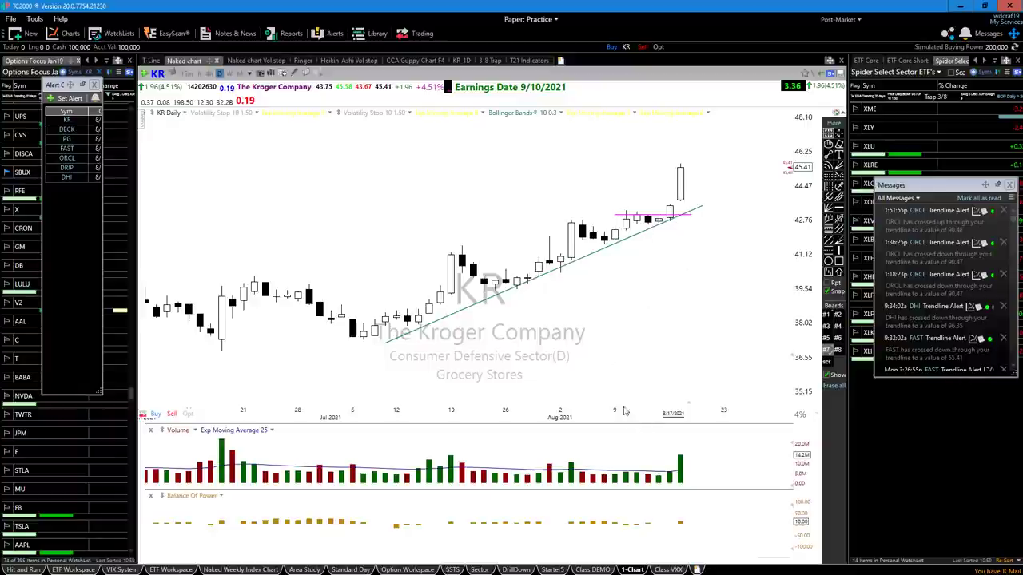
pyautogui.scroll(1, 602, 386)
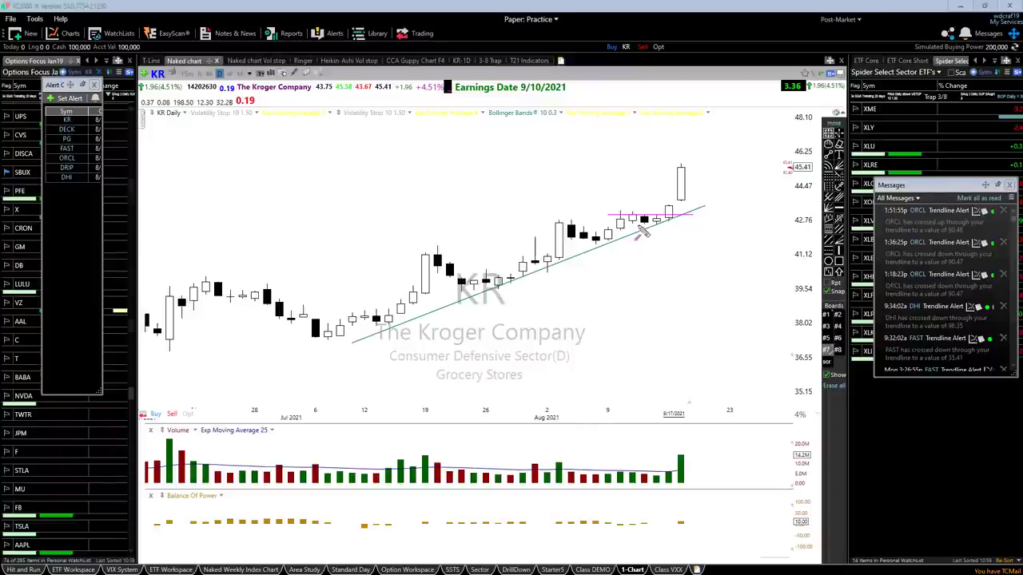
pyautogui.moveTo(629, 227); pyautogui.dragTo(718, 230)
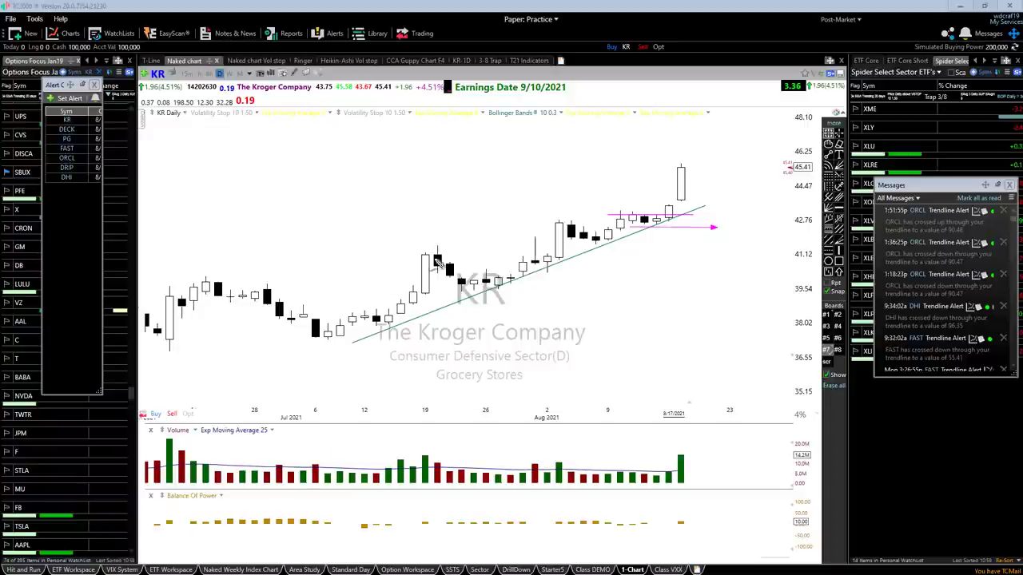
pyautogui.moveTo(712, 228)
pyautogui.mouseDown()
pyautogui.moveTo(743, 213)
pyautogui.moveTo(730, 217)
pyautogui.moveTo(751, 228)
pyautogui.moveTo(731, 232)
pyautogui.moveTo(736, 240)
pyautogui.mouseUp()
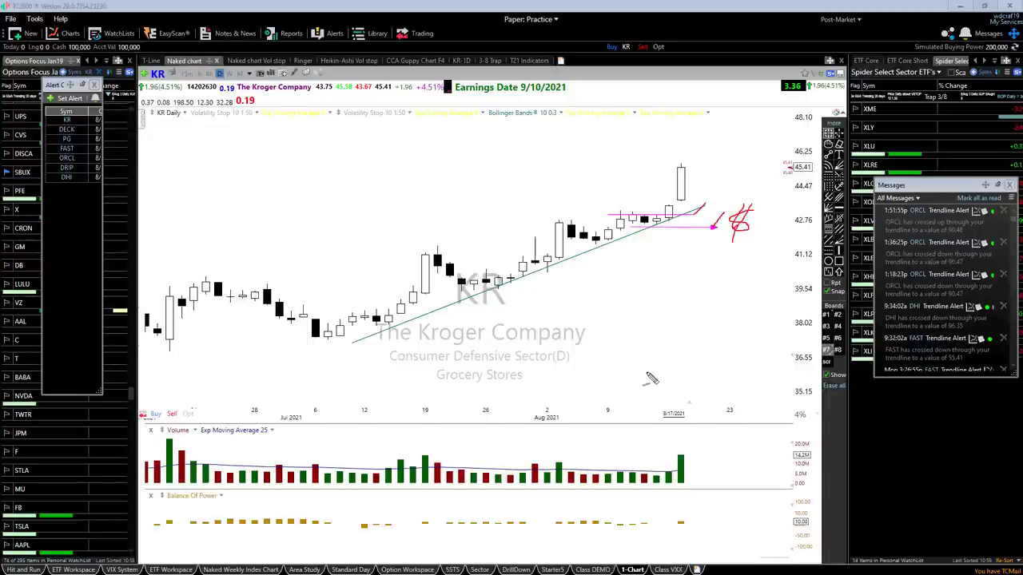
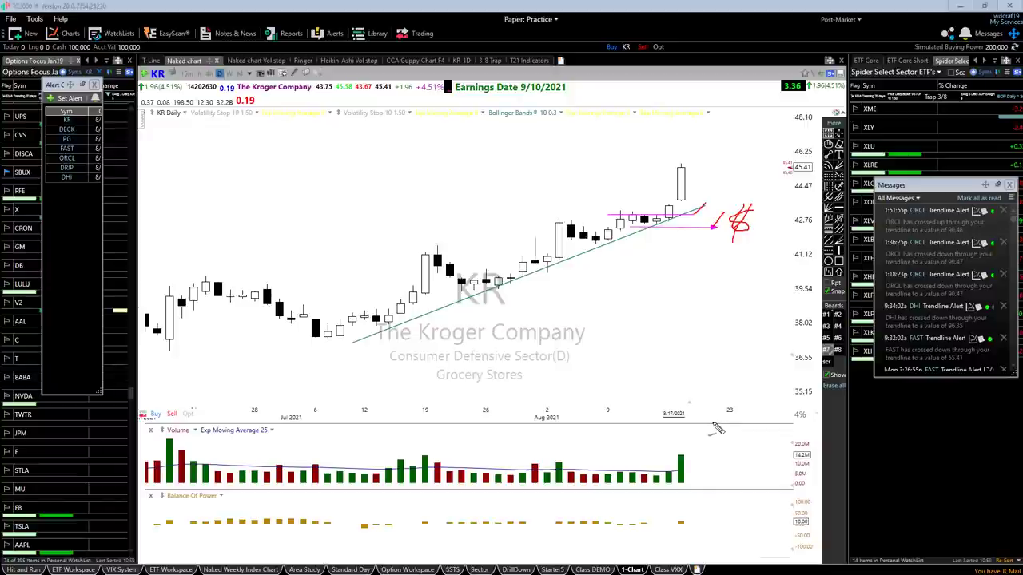
pyautogui.press('Escape')
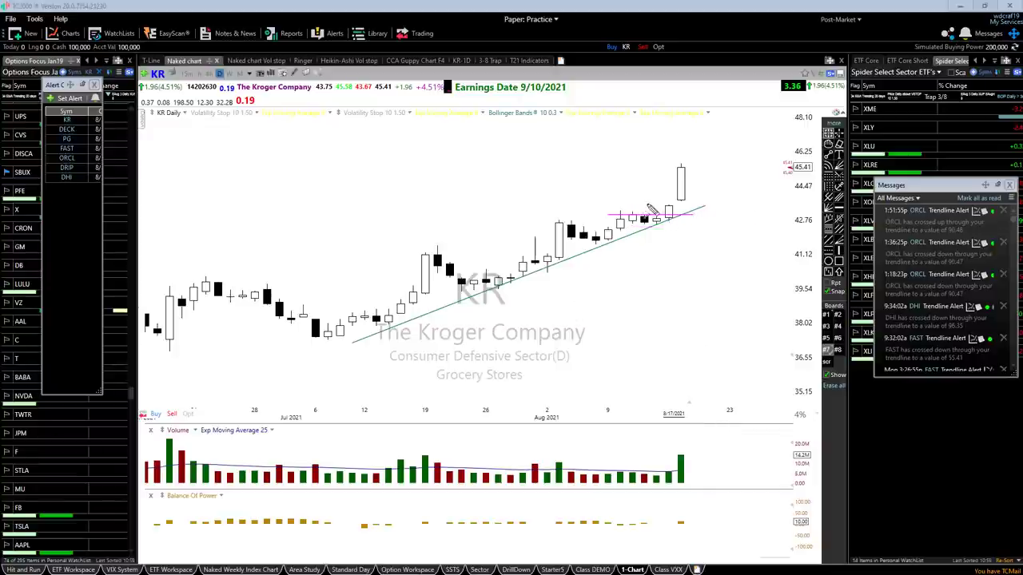
# - Annotate KR's breakout above the pink line with a pointing arrow, a horizontal arrow beneath and a handwritten "OK", and clear the markup
pyautogui.moveTo(638, 200); pyautogui.dragTo(661, 212)
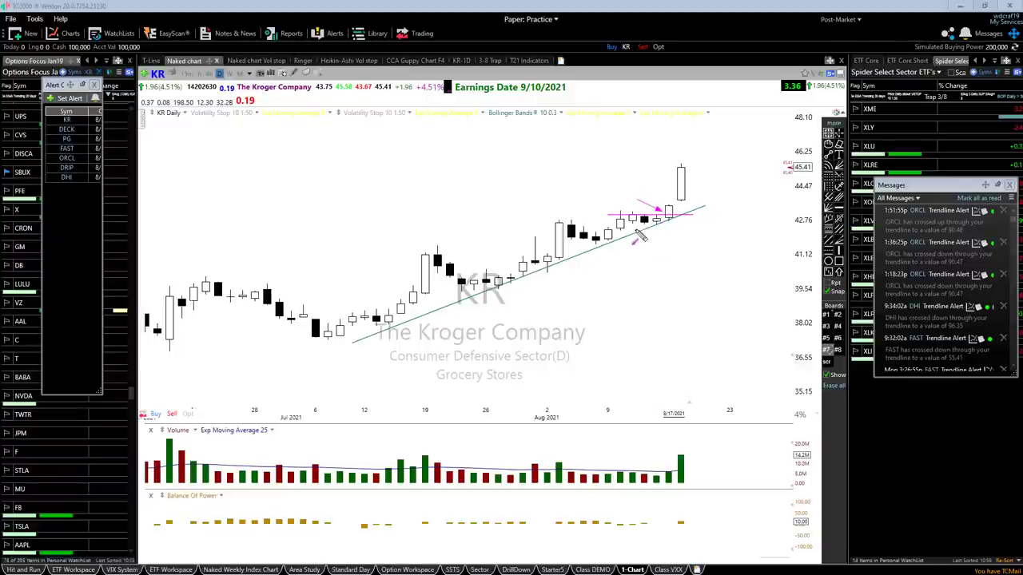
pyautogui.moveTo(637, 228); pyautogui.dragTo(711, 228)
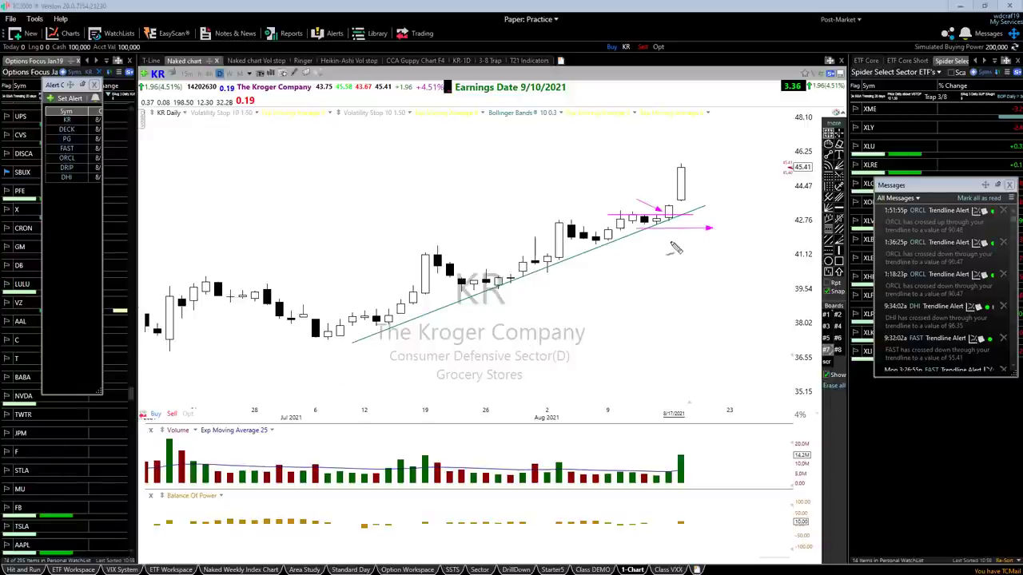
pyautogui.moveTo(684, 241)
pyautogui.mouseDown()
pyautogui.moveTo(689, 270)
pyautogui.moveTo(710, 272)
pyautogui.mouseUp()
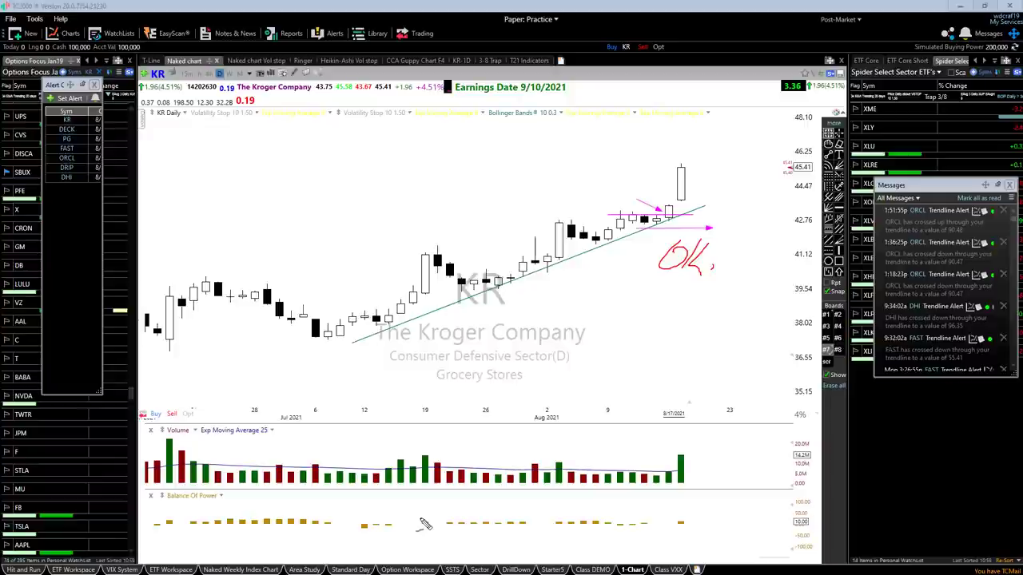
pyautogui.press('Escape')
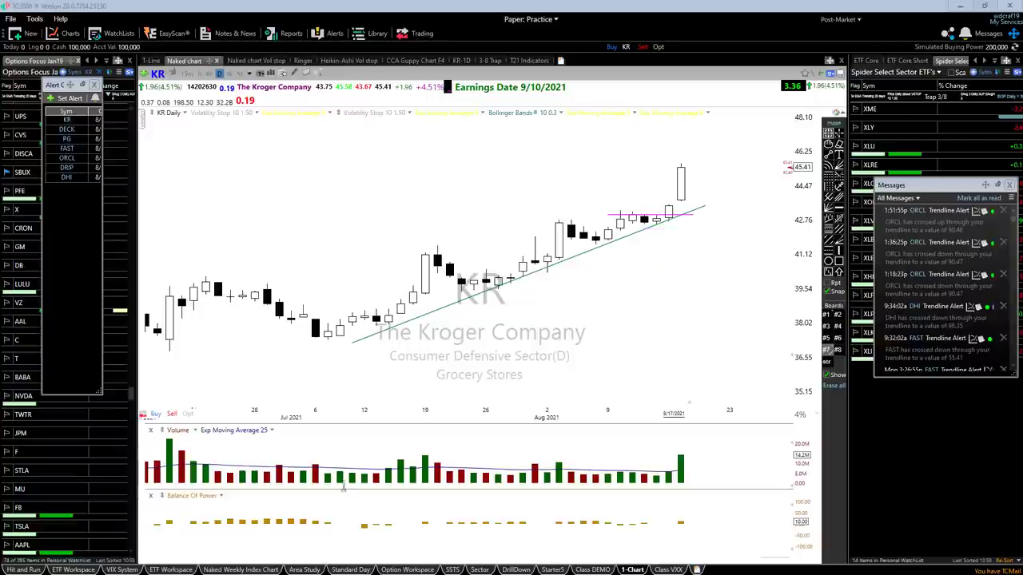
# - Draw arrows pointing to KR's breakout candle and its latest candle, plus a horizontal arrow under the August consolidation
pyautogui.scroll(2, 436, 342)
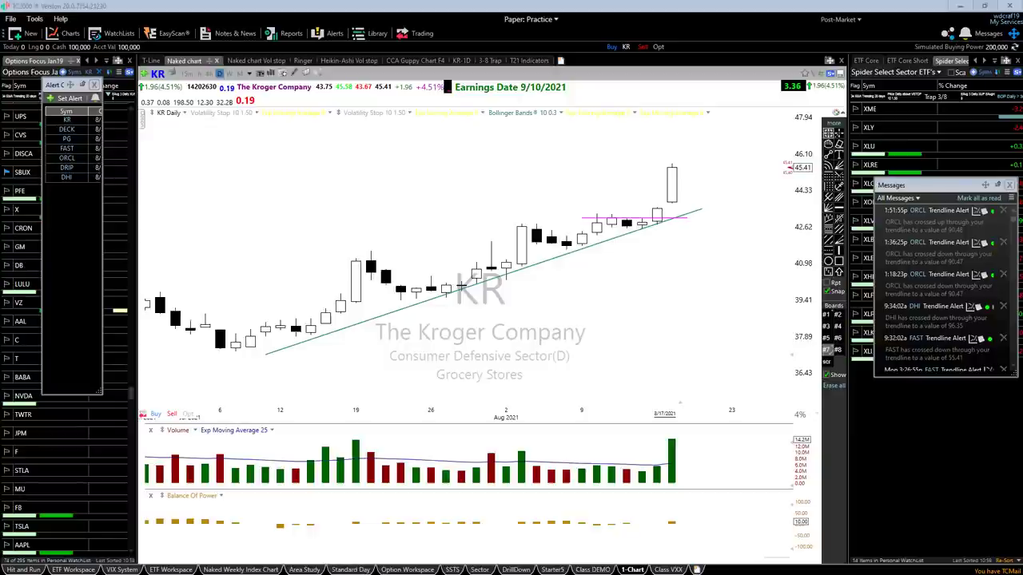
pyautogui.moveTo(679, 282); pyautogui.dragTo(660, 227)
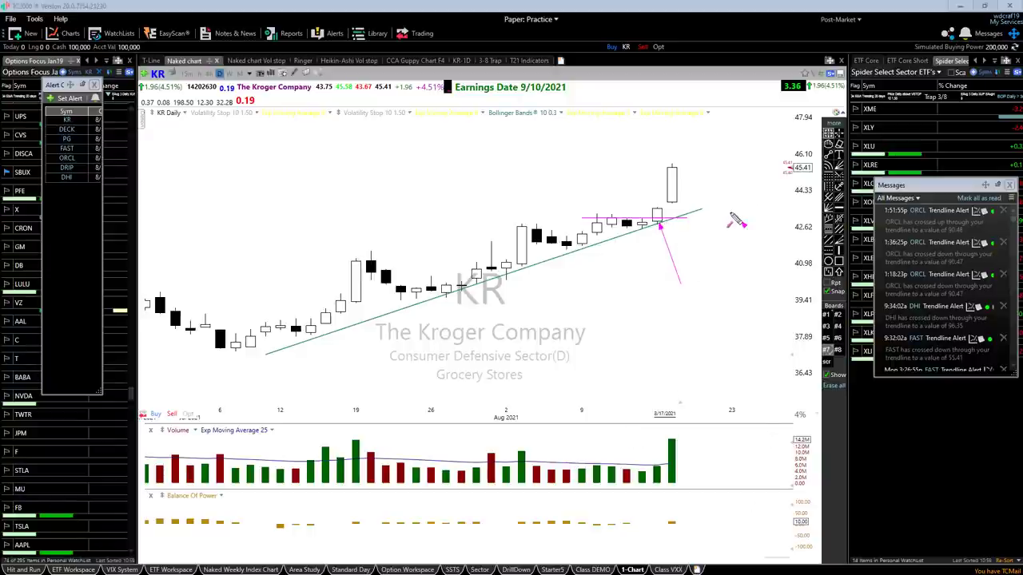
pyautogui.moveTo(743, 225); pyautogui.dragTo(685, 188)
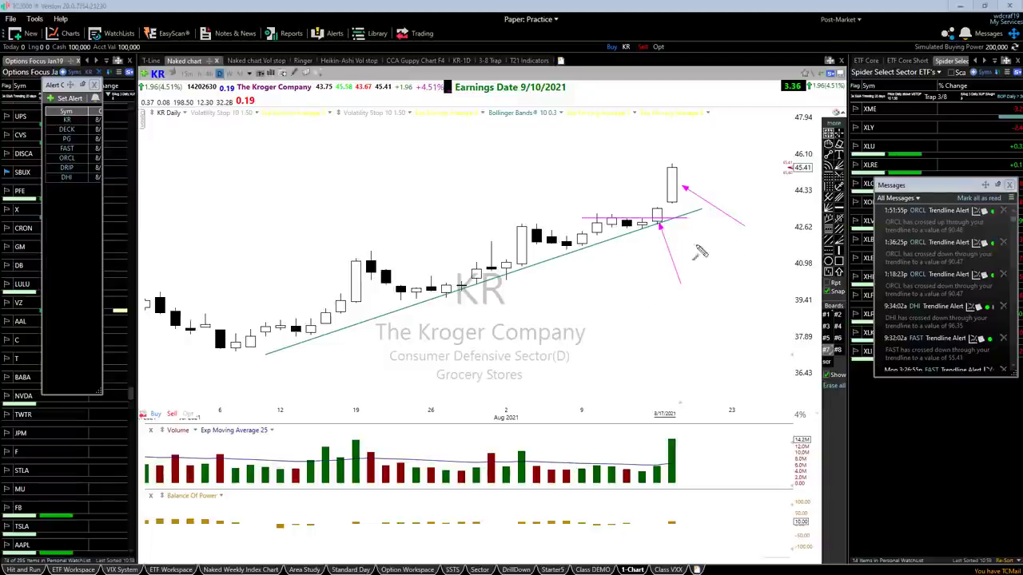
pyautogui.moveTo(592, 232); pyautogui.dragTo(700, 233)
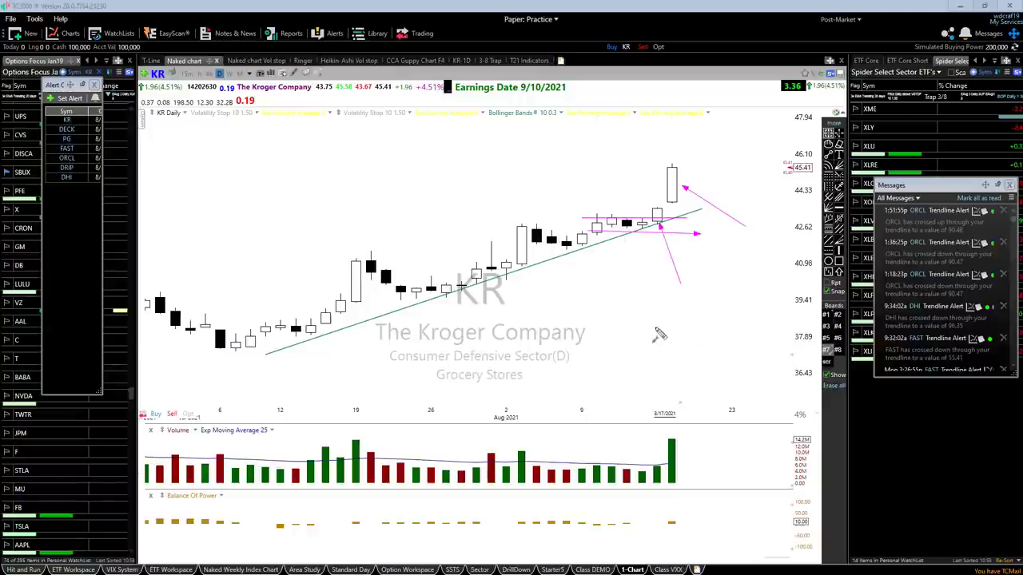
# - Sketch two rally-and-pause patterns with rising support arrows in the blank area above KR's price, and clear the markup
pyautogui.scroll(1, 606, 326)
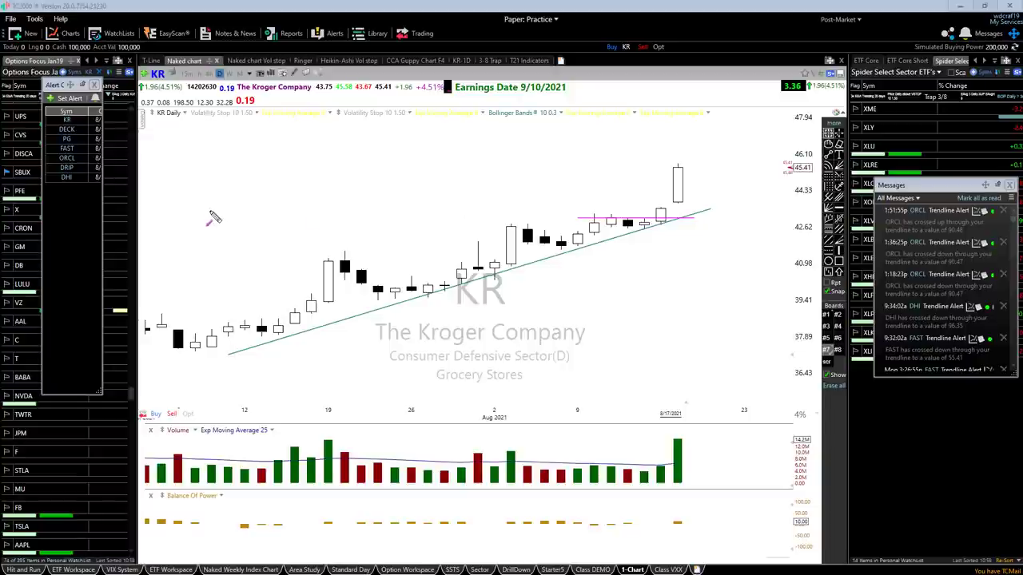
pyautogui.moveTo(281, 191); pyautogui.dragTo(328, 199)
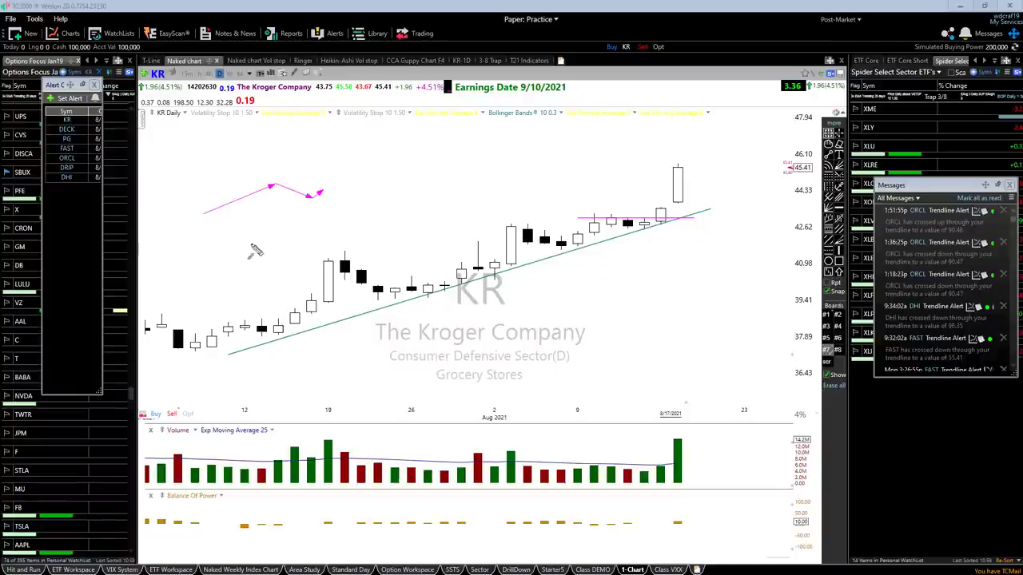
pyautogui.click(197, 231)
pyautogui.moveTo(196, 232); pyautogui.dragTo(356, 192)
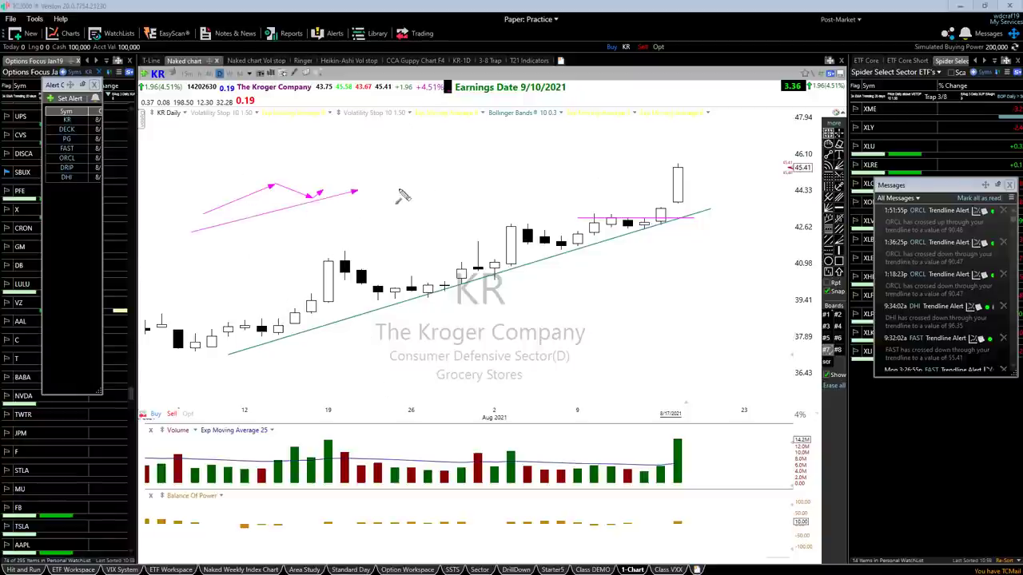
pyautogui.moveTo(397, 206)
pyautogui.mouseDown()
pyautogui.moveTo(456, 171)
pyautogui.moveTo(516, 179)
pyautogui.moveTo(524, 163)
pyautogui.mouseUp()
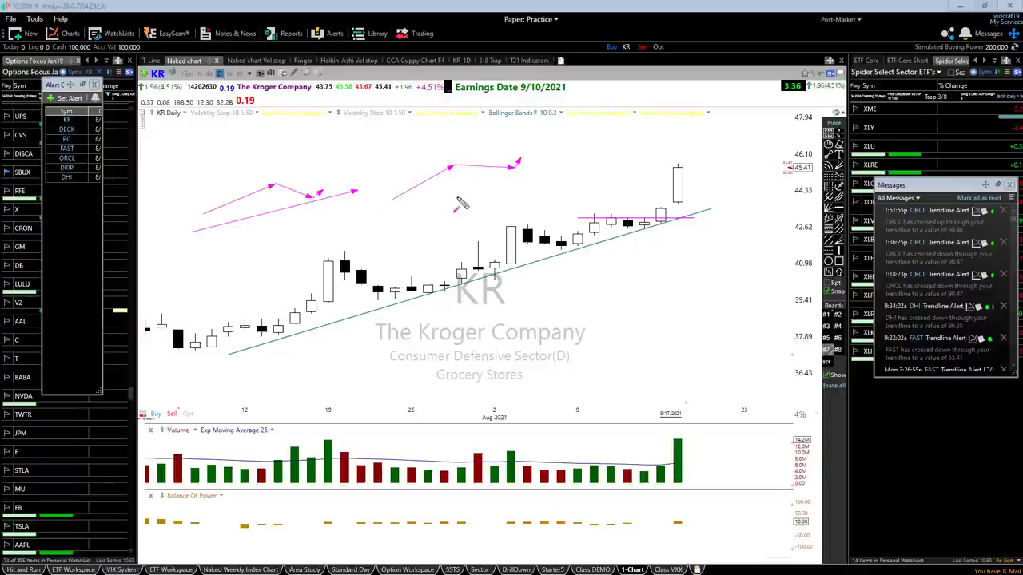
pyautogui.moveTo(380, 209); pyautogui.dragTo(551, 167)
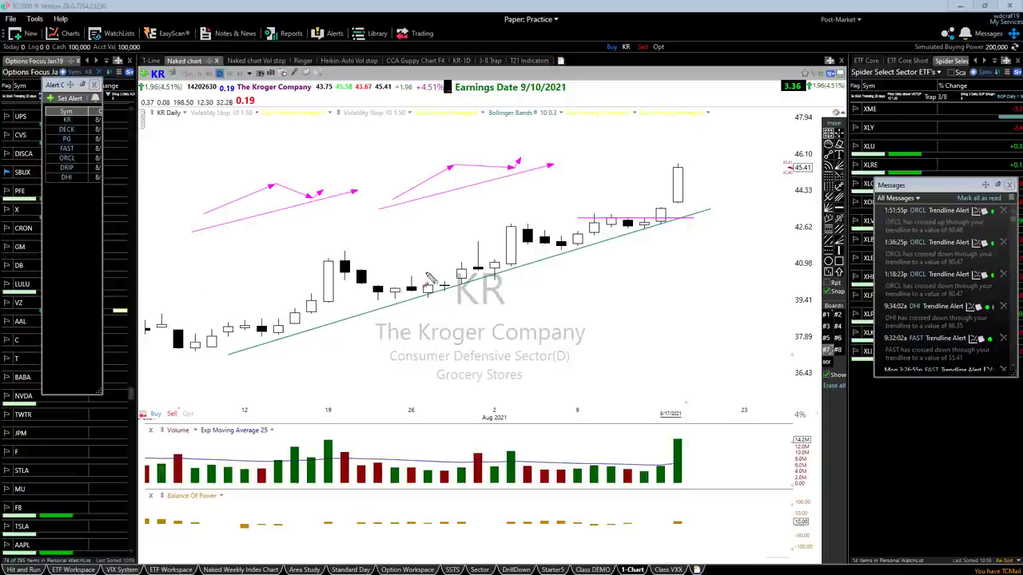
pyautogui.press('Escape')
# - Hide the drawing board #7 trendlines and rewind the KR daily chart to end on 7/7/2021, showing price history back before April 2021
pyautogui.scroll(-3, 388, 345)
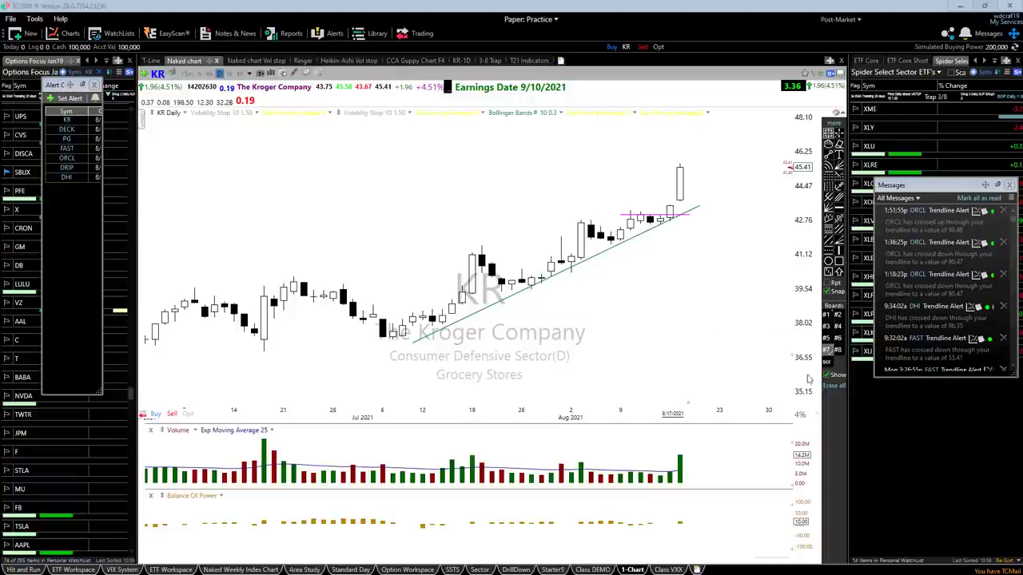
pyautogui.click(827, 351)
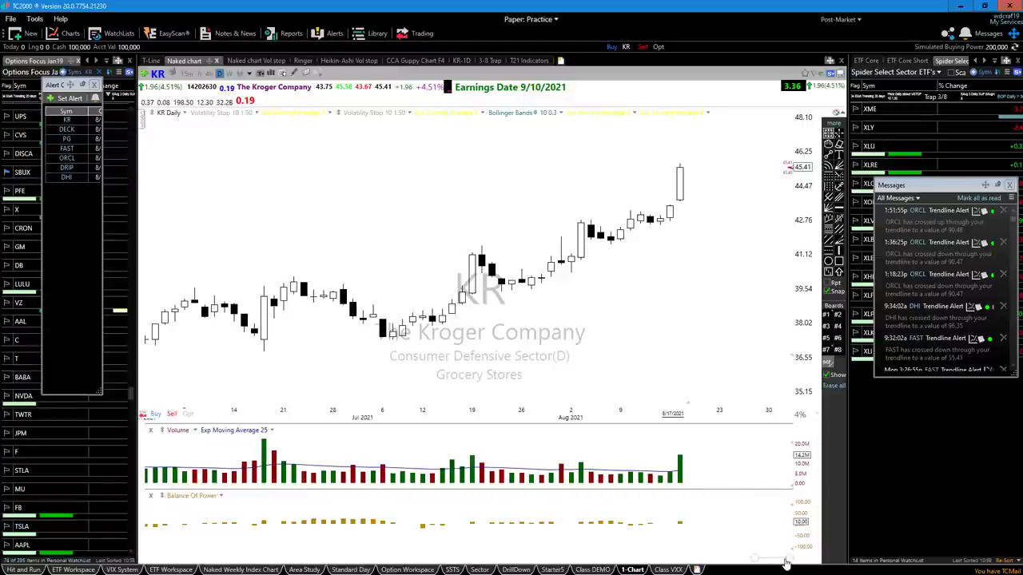
pyautogui.moveTo(784, 559); pyautogui.dragTo(775, 557)
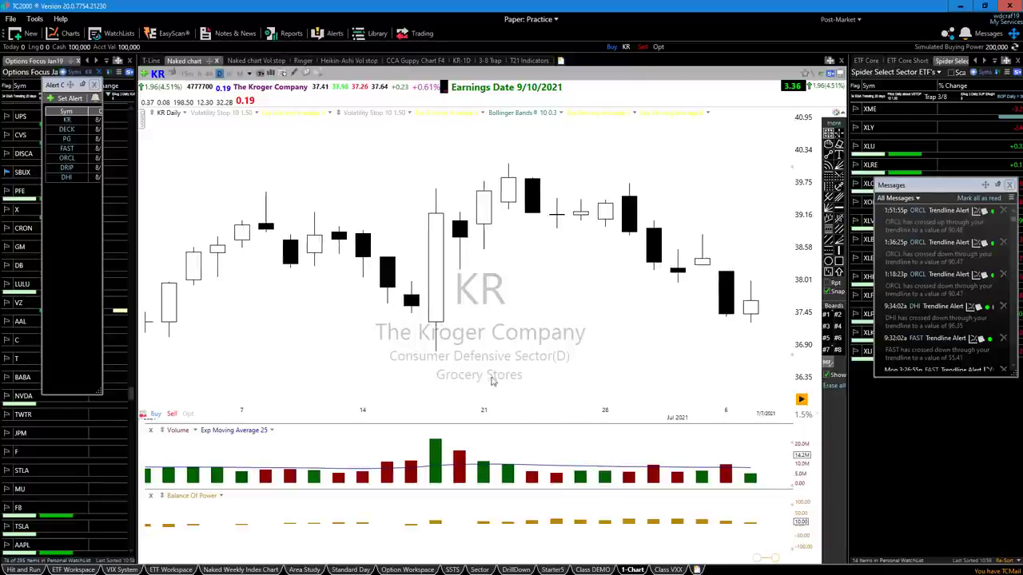
pyautogui.scroll(-2, 493, 384)
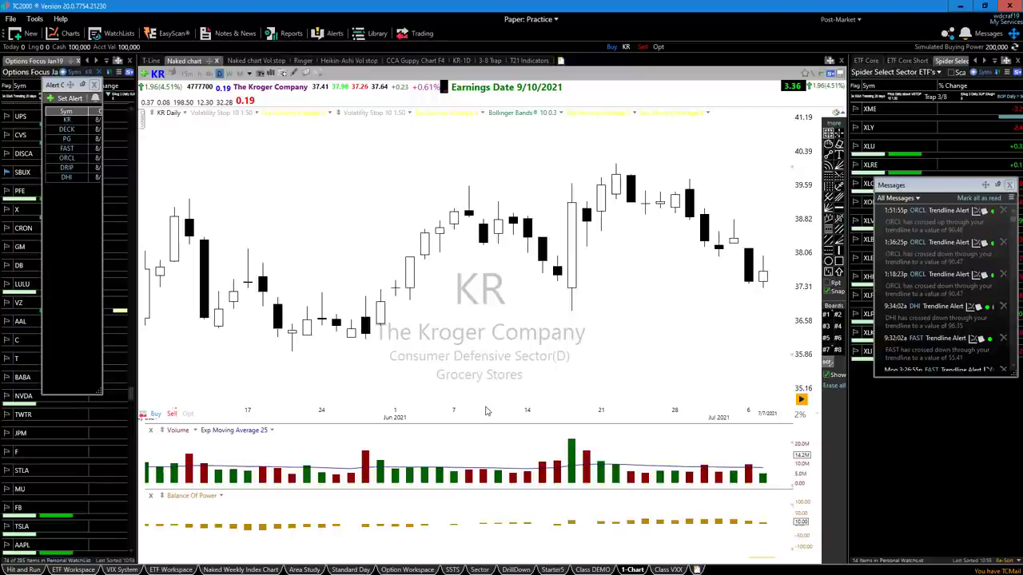
pyautogui.scroll(-2, 474, 364)
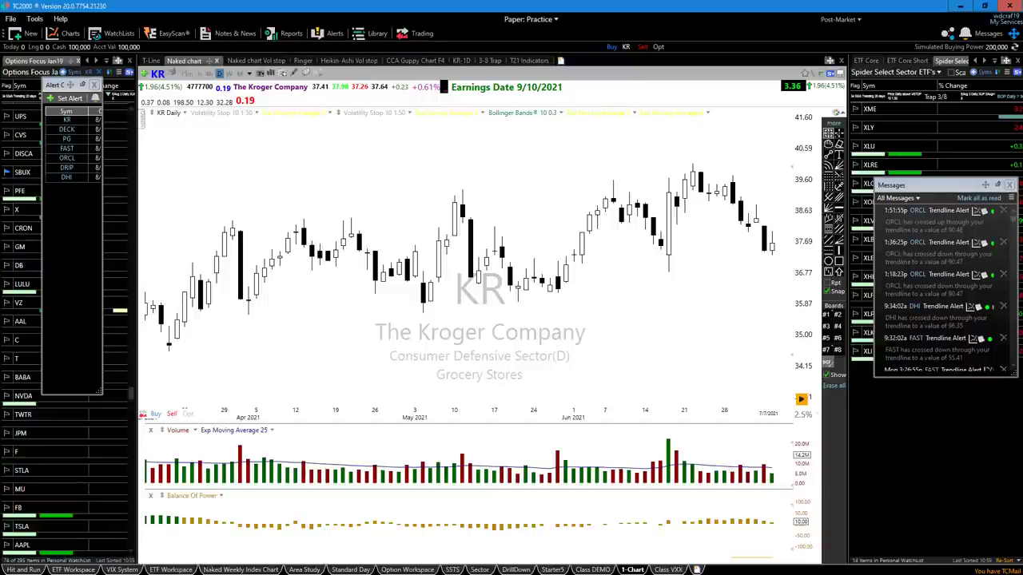
# - Sketch a falling stair-step pattern below KR's price with a descending trendline arrow and an upward break with rising support, and clear the markup
pyautogui.hotkey('ctrl', '2')
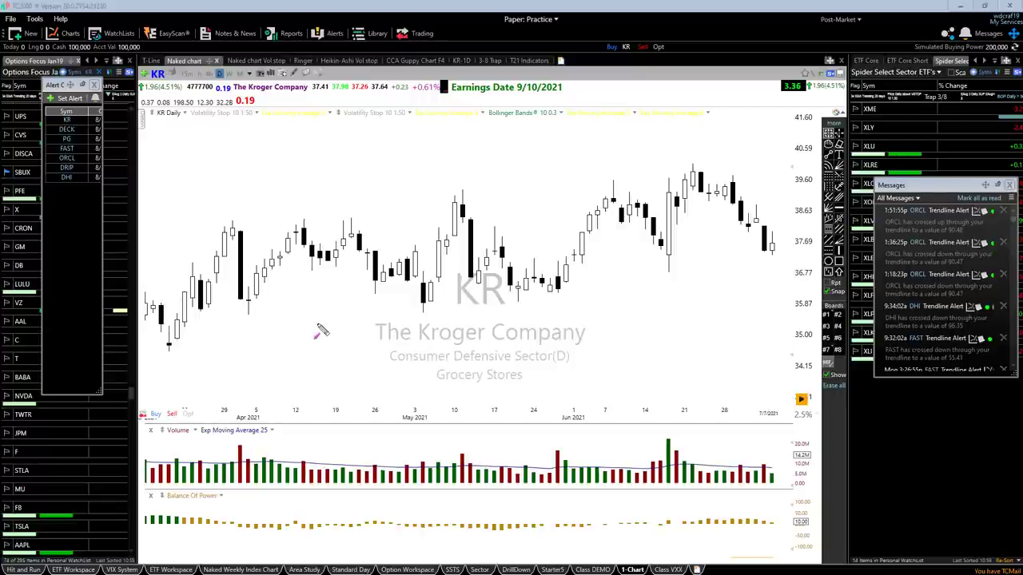
pyautogui.moveTo(318, 326)
pyautogui.mouseDown()
pyautogui.moveTo(342, 352)
pyautogui.moveTo(377, 353)
pyautogui.moveTo(399, 382)
pyautogui.moveTo(441, 390)
pyautogui.moveTo(456, 413)
pyautogui.moveTo(472, 407)
pyautogui.mouseUp()
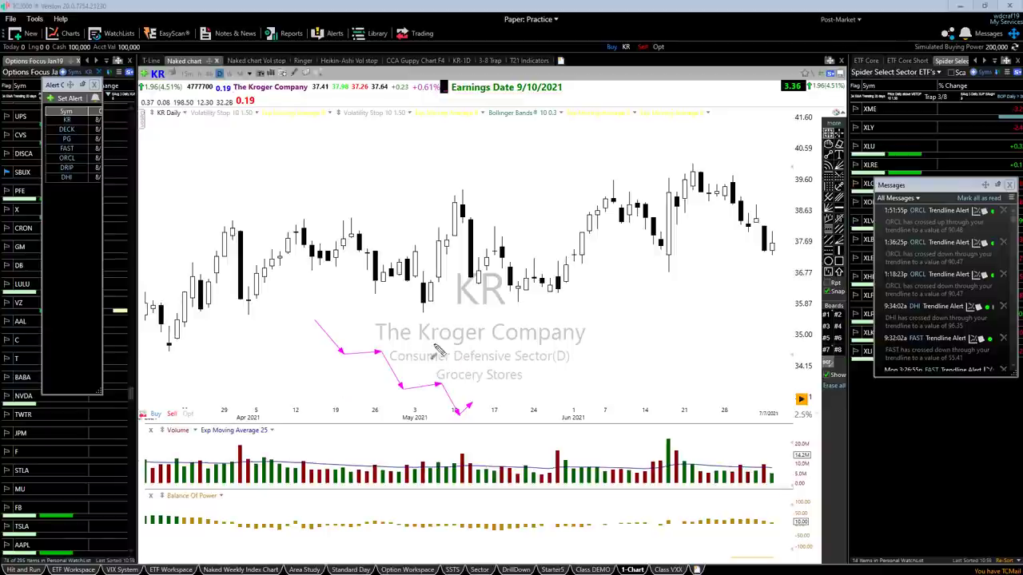
pyautogui.moveTo(314, 313); pyautogui.dragTo(516, 428)
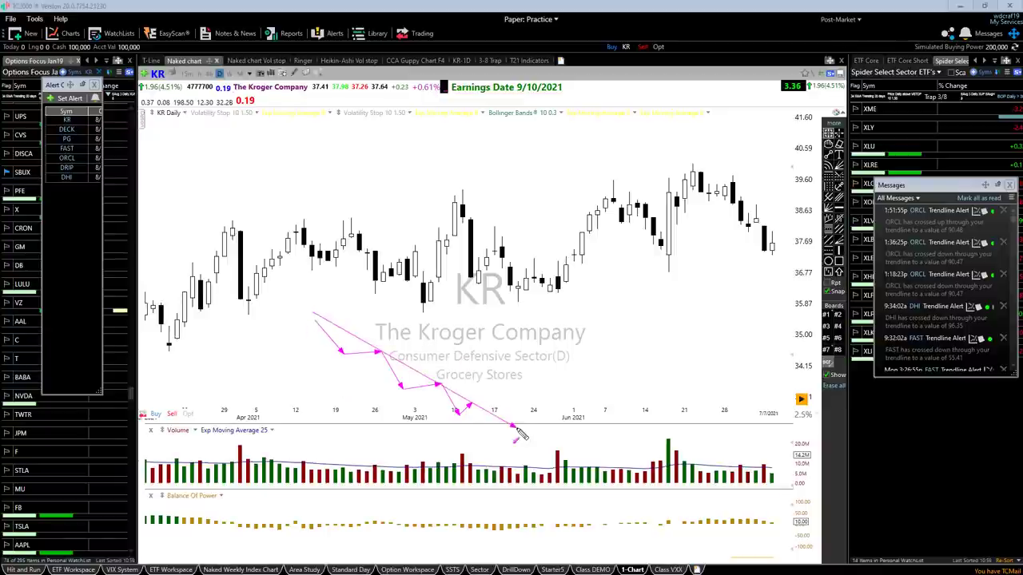
pyautogui.moveTo(471, 404)
pyautogui.mouseDown()
pyautogui.moveTo(483, 397)
pyautogui.moveTo(505, 411)
pyautogui.moveTo(512, 402)
pyautogui.moveTo(468, 424)
pyautogui.moveTo(518, 401)
pyautogui.mouseUp()
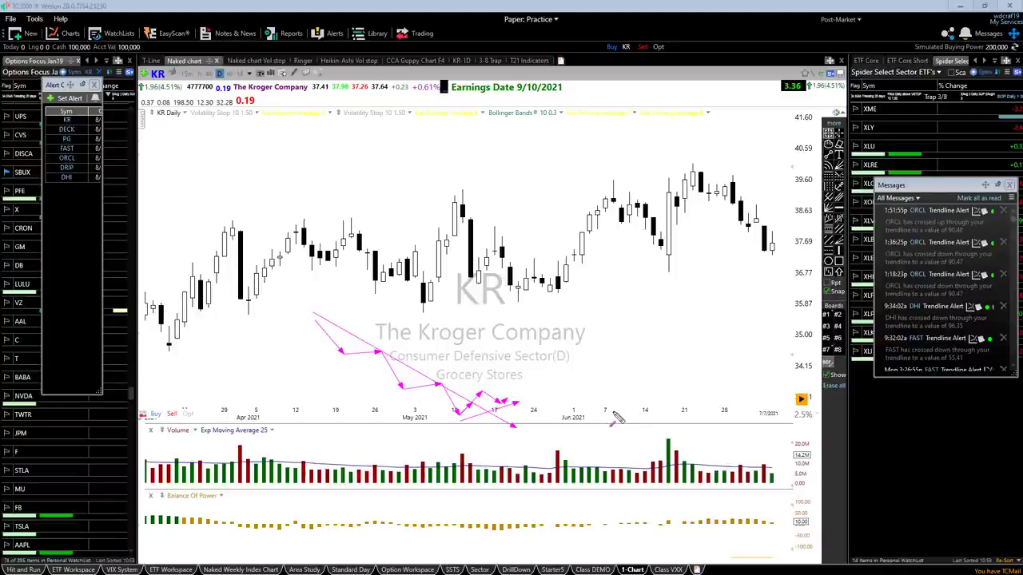
pyautogui.press('Escape')
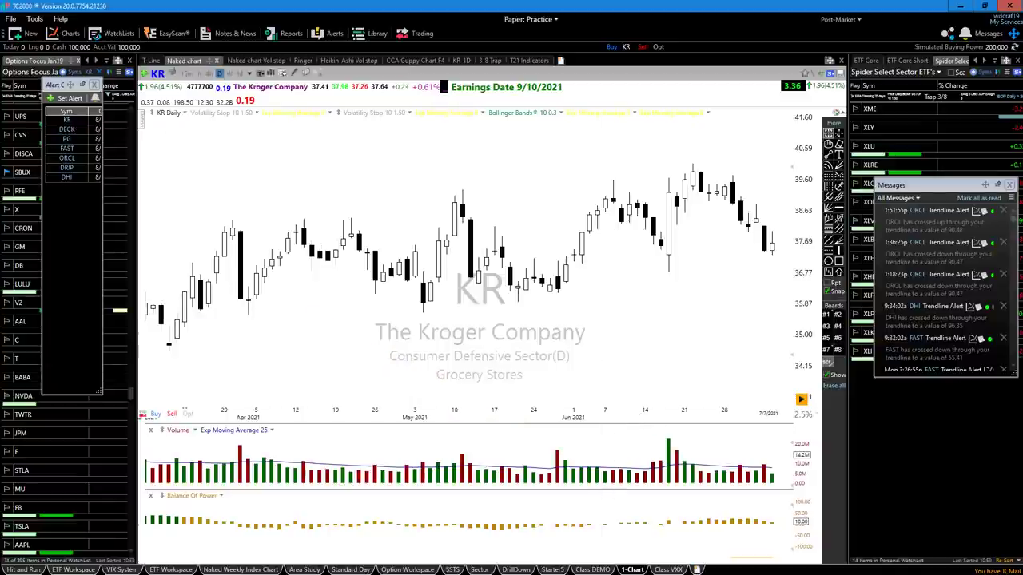
# - Advance KR's chart to 7/21/2021, draw rising support, horizontal resistance from the June high and a projected pullback, and clear the markup
pyautogui.press('Right')
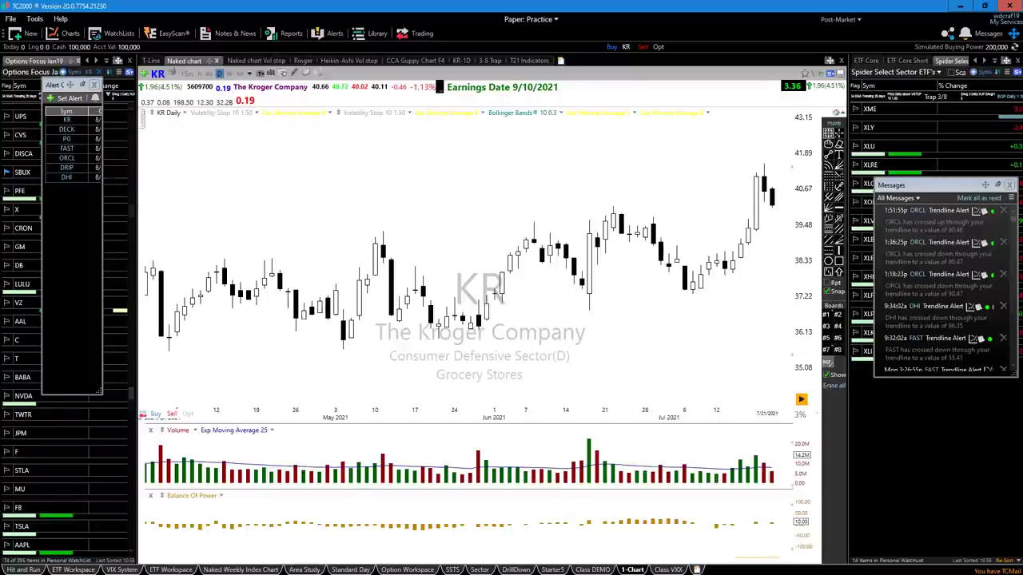
pyautogui.click(687, 294)
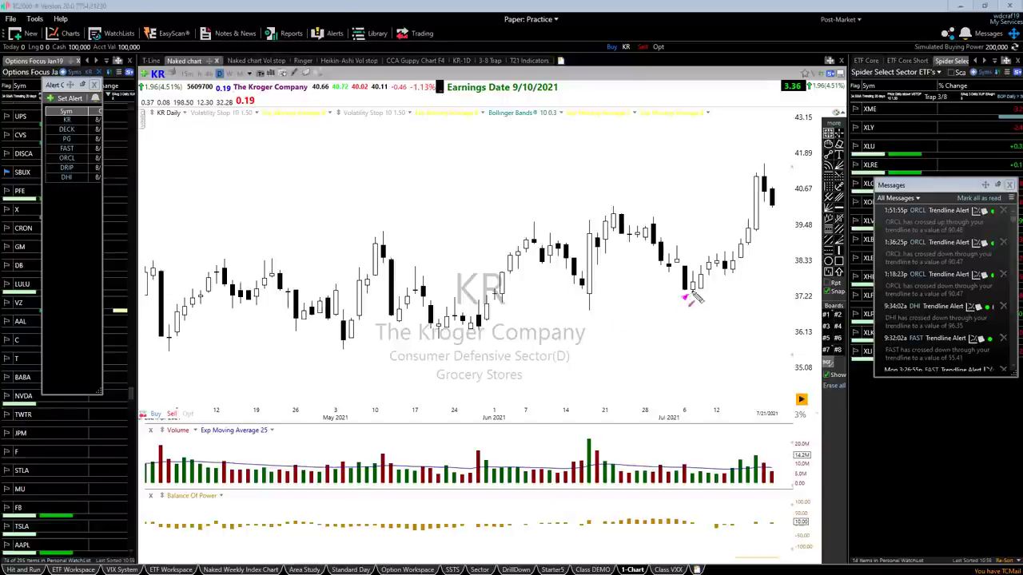
pyautogui.click(803, 235)
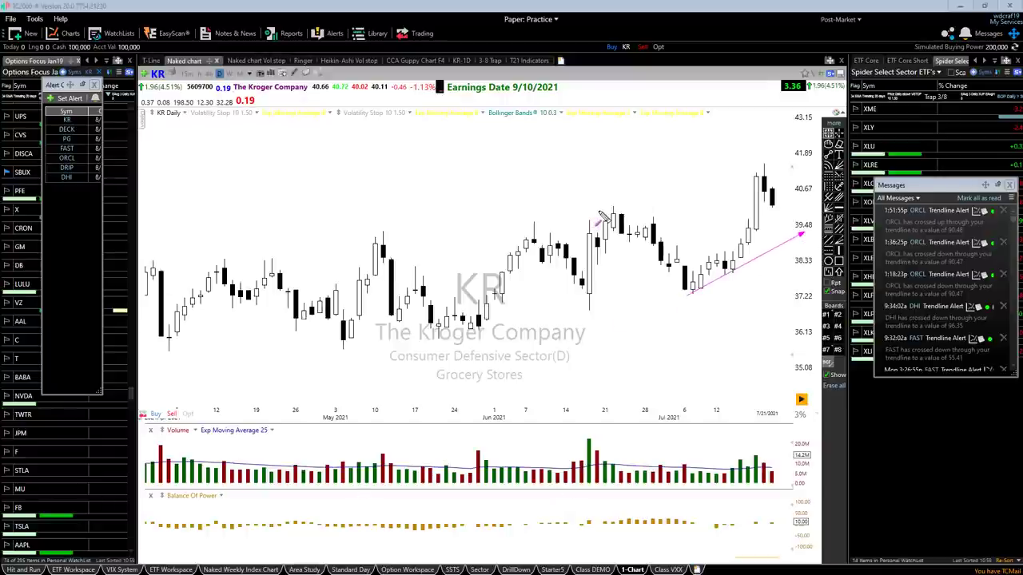
pyautogui.click(601, 211)
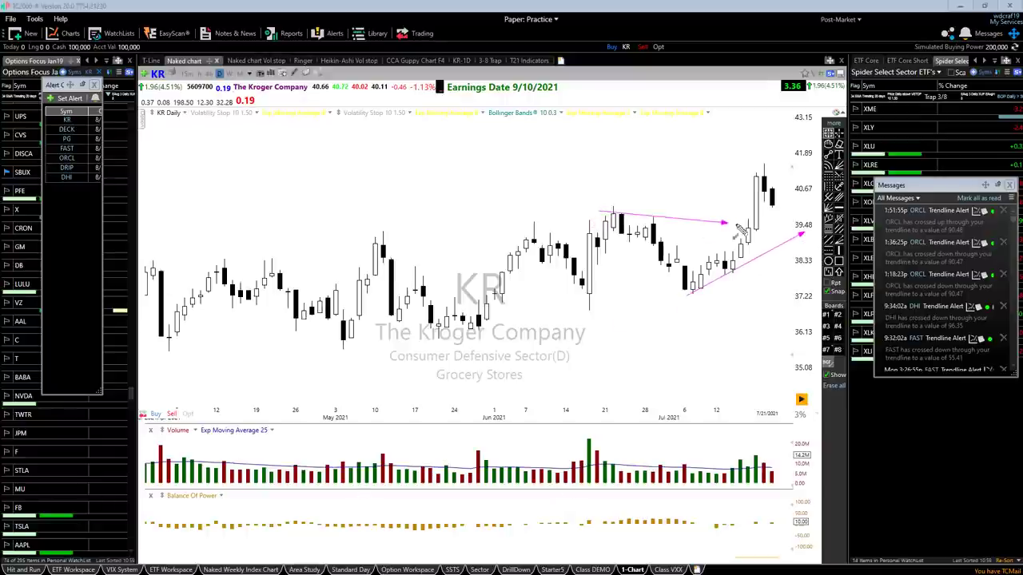
pyautogui.click(812, 214)
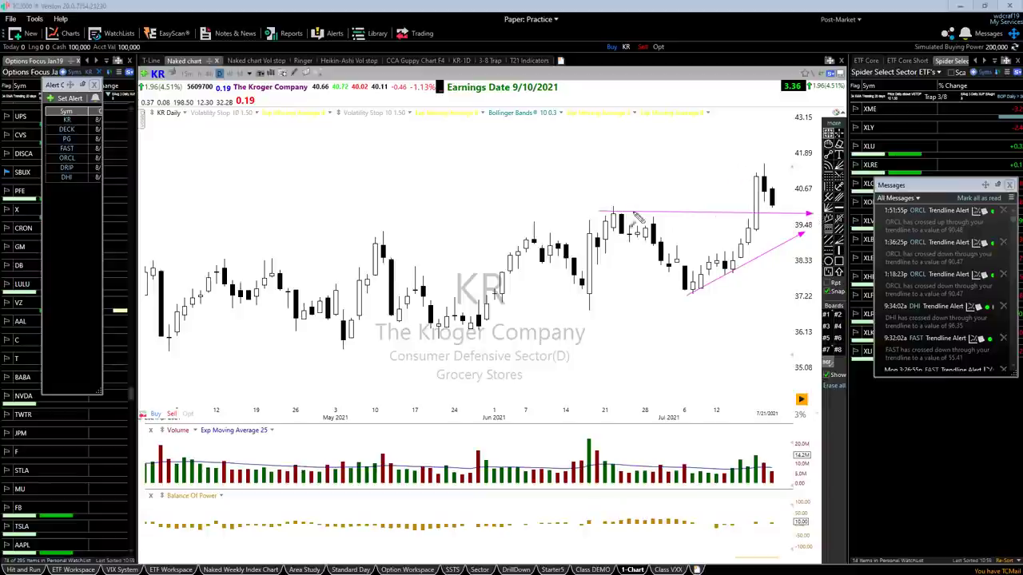
pyautogui.moveTo(757, 179)
pyautogui.mouseDown()
pyautogui.moveTo(787, 216)
pyautogui.moveTo(773, 209)
pyautogui.moveTo(802, 214)
pyautogui.moveTo(822, 196)
pyautogui.mouseUp()
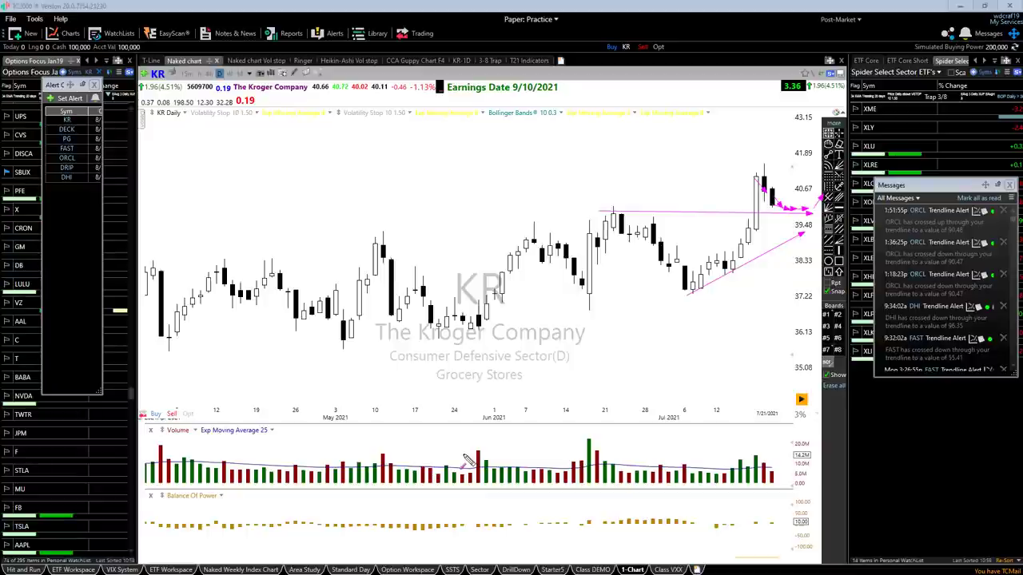
pyautogui.press('Delete')
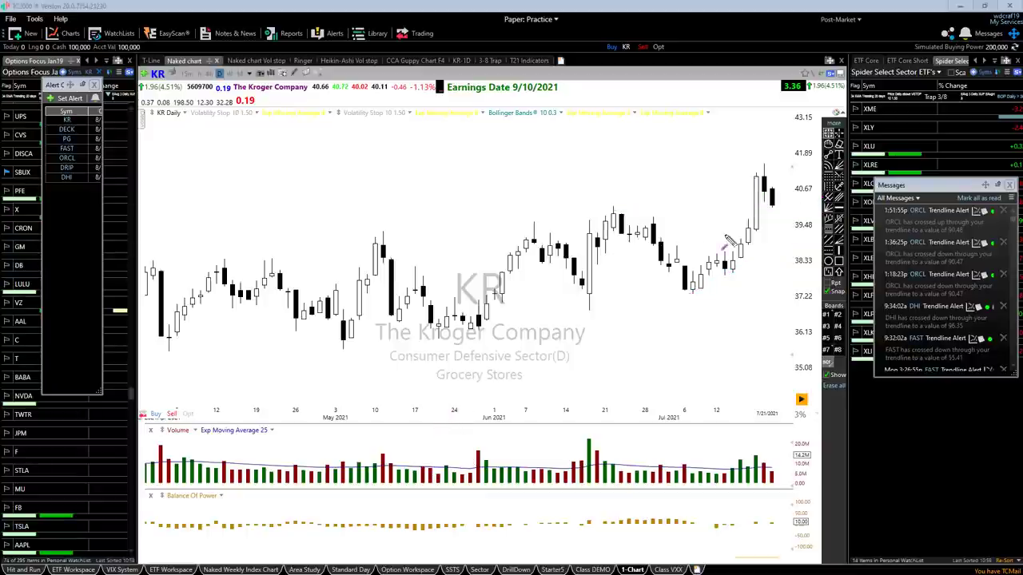
# - Trace KR's mid-July rally and pullback with arrows, and clear the markup
pyautogui.moveTo(731, 267)
pyautogui.mouseDown()
pyautogui.moveTo(758, 173)
pyautogui.moveTo(770, 210)
pyautogui.moveTo(783, 194)
pyautogui.moveTo(779, 209)
pyautogui.mouseUp()
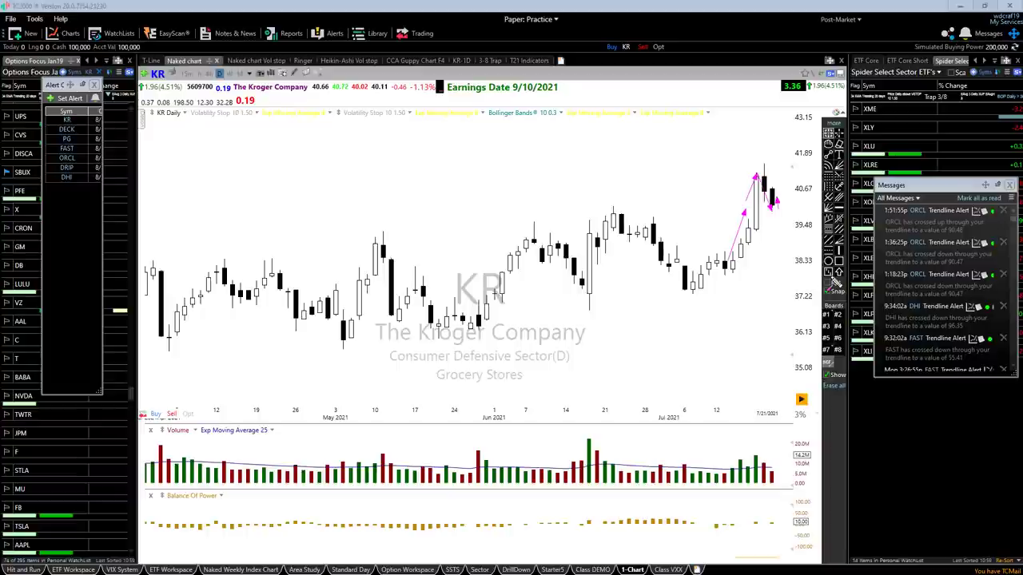
pyautogui.click(834, 284)
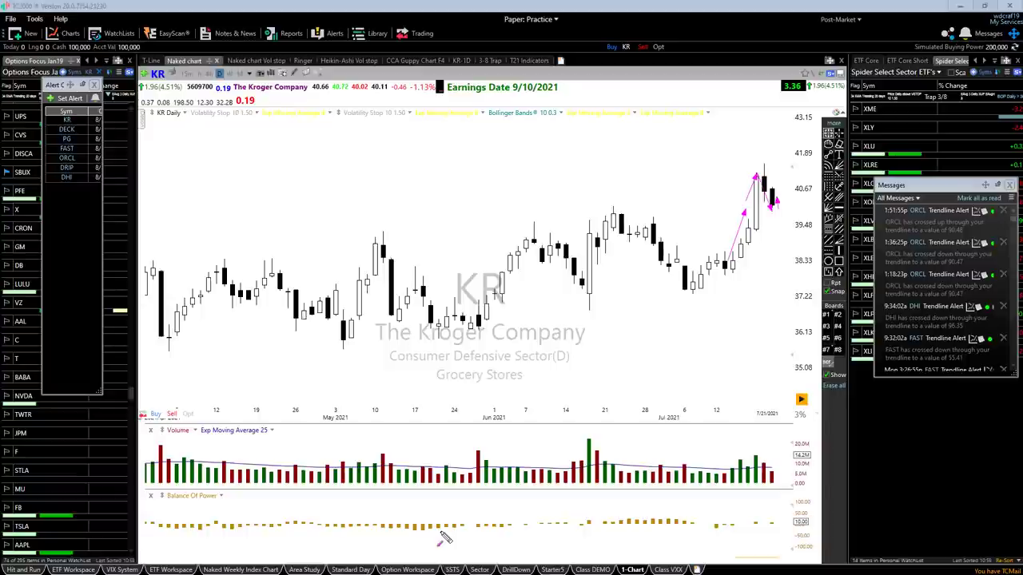
pyautogui.press('Escape')
# - Advance KR's chart to 7/26/2021, draw support from the July low, a June-high line and a projected candle, and clear the markup
pyautogui.press('Right')
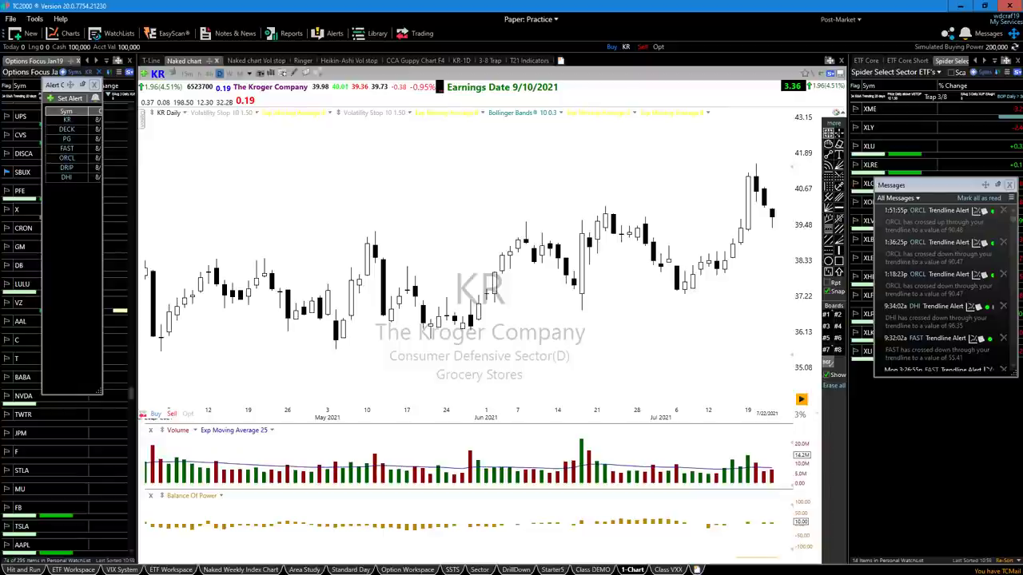
pyautogui.press('Right')
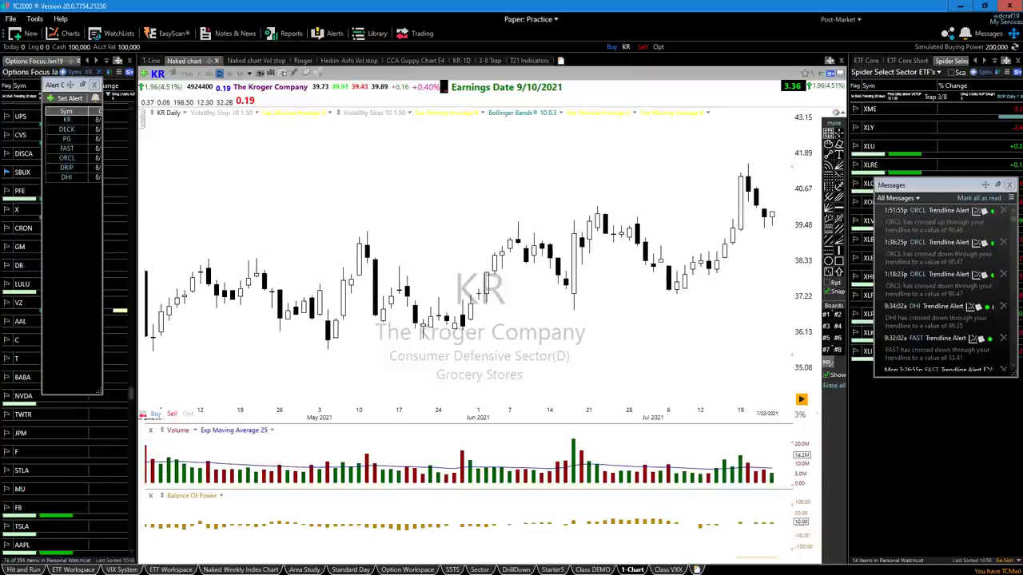
pyautogui.press('Right')
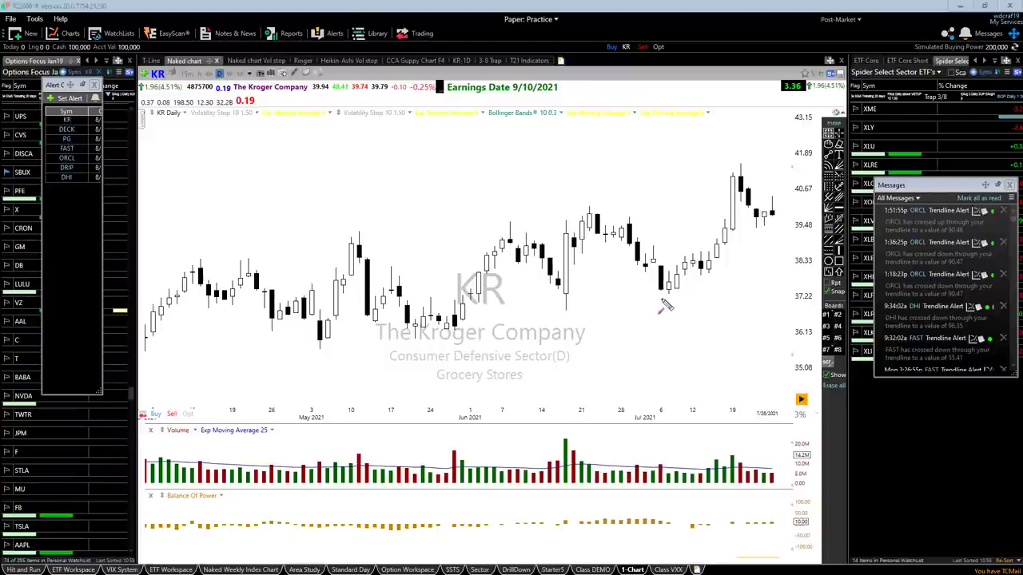
pyautogui.moveTo(662, 297)
pyautogui.mouseDown()
pyautogui.moveTo(743, 270)
pyautogui.moveTo(806, 215)
pyautogui.mouseUp()
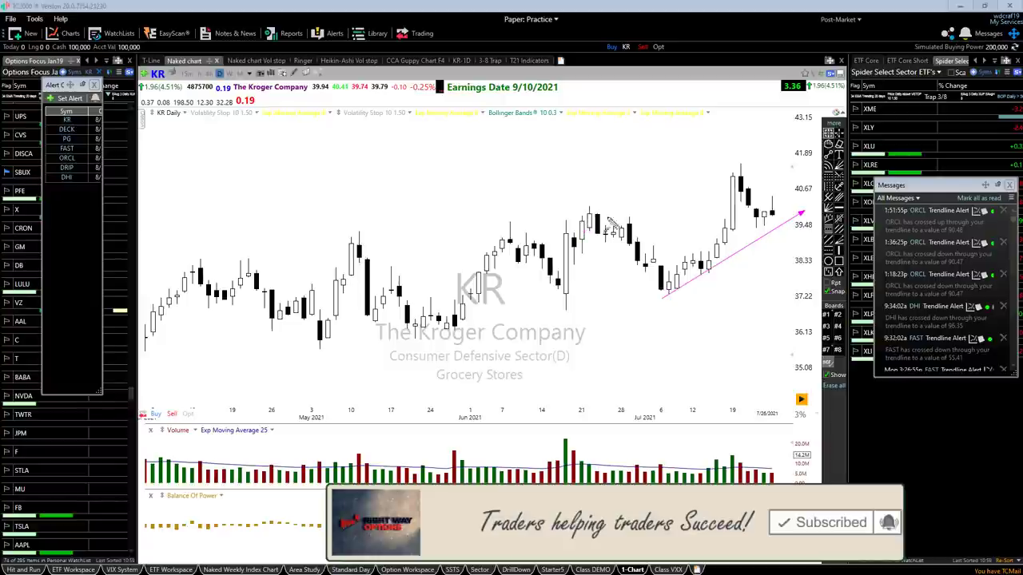
pyautogui.moveTo(609, 225); pyautogui.dragTo(800, 216)
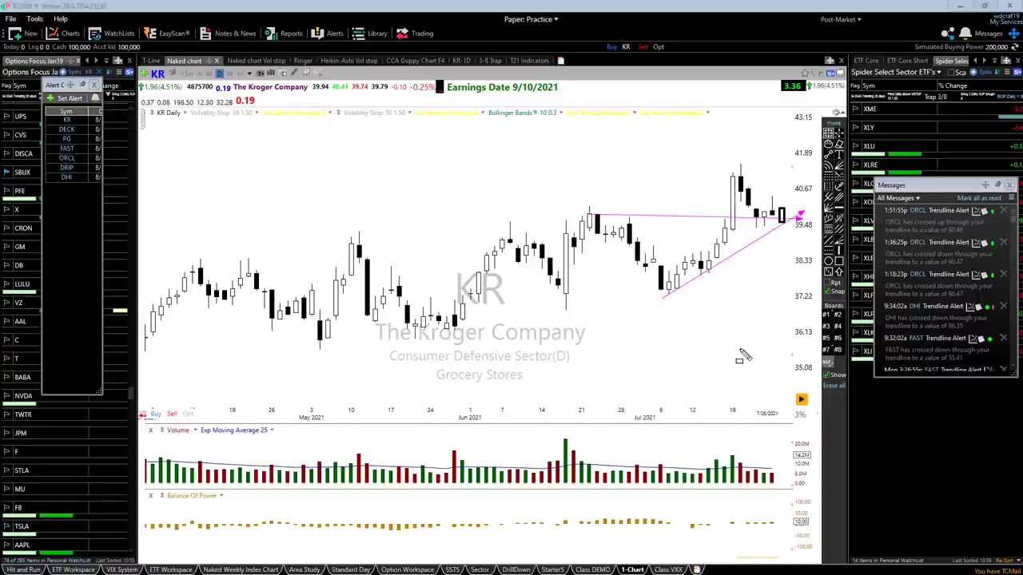
pyautogui.press('Delete')
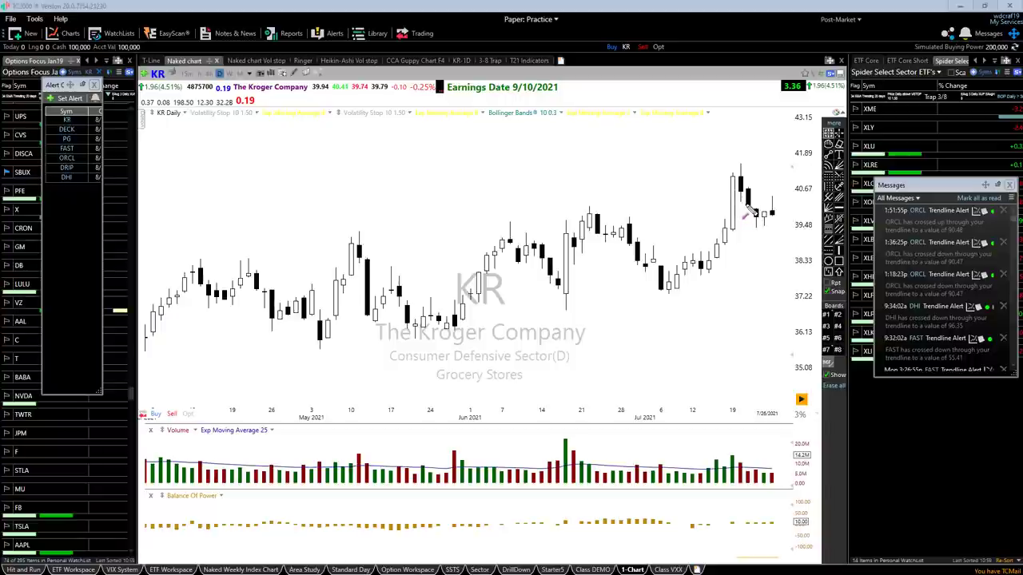
# - Mark the latest KR candles with three horizontal arrows, a projected next candle and a red handwritten note beneath, and clear the markup
pyautogui.moveTo(747, 204); pyautogui.dragTo(810, 213)
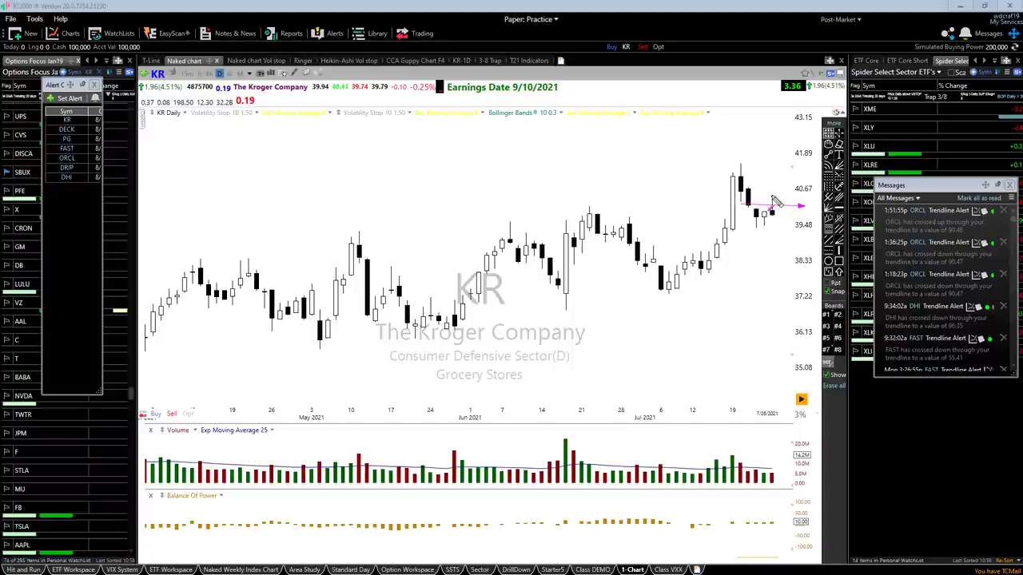
pyautogui.moveTo(799, 206); pyautogui.dragTo(815, 206)
pyautogui.moveTo(752, 226); pyautogui.dragTo(817, 226)
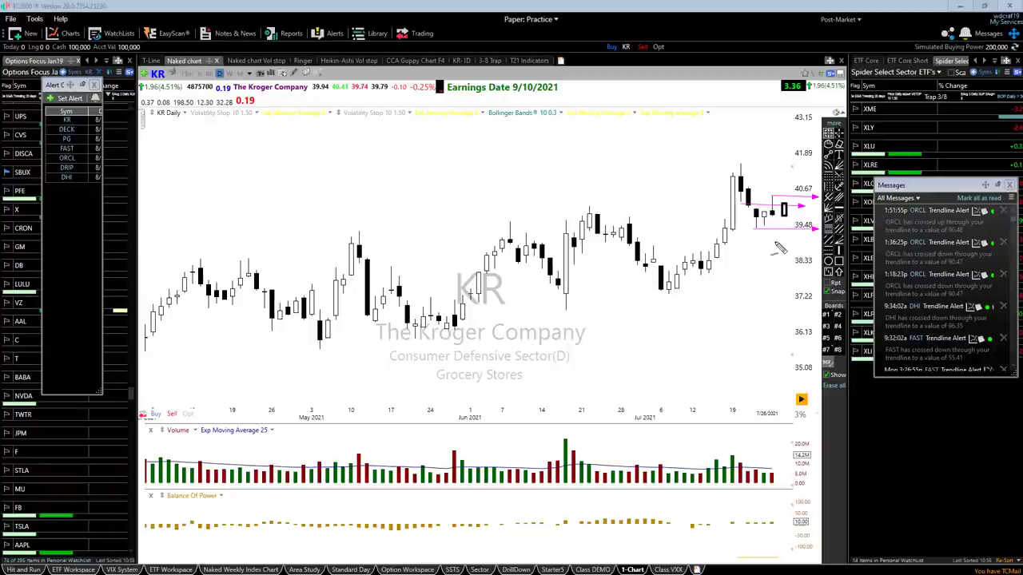
pyautogui.moveTo(759, 238)
pyautogui.mouseDown()
pyautogui.moveTo(767, 255)
pyautogui.moveTo(801, 252)
pyautogui.mouseUp()
pyautogui.moveTo(802, 237); pyautogui.dragTo(785, 263)
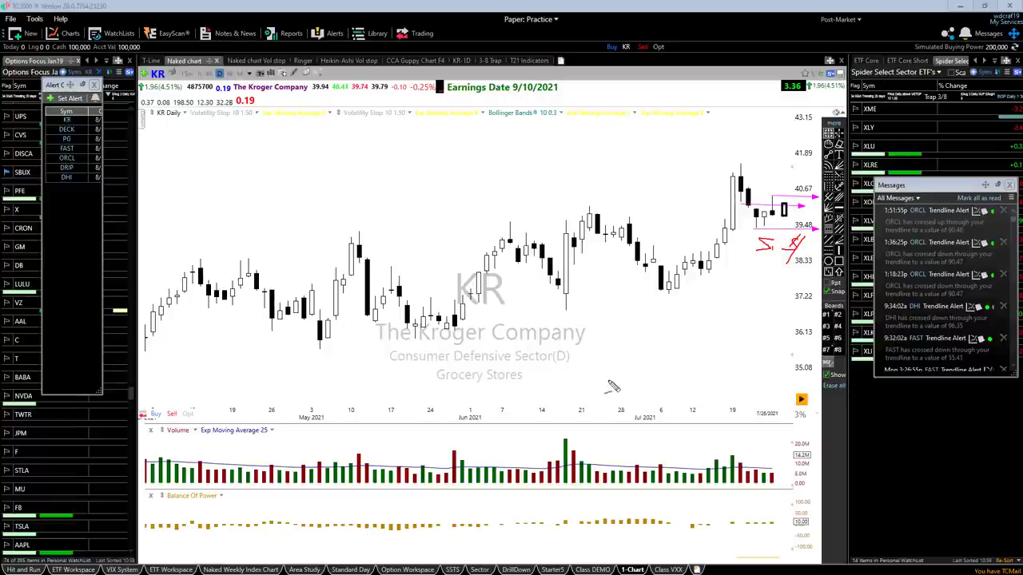
pyautogui.press('Delete')
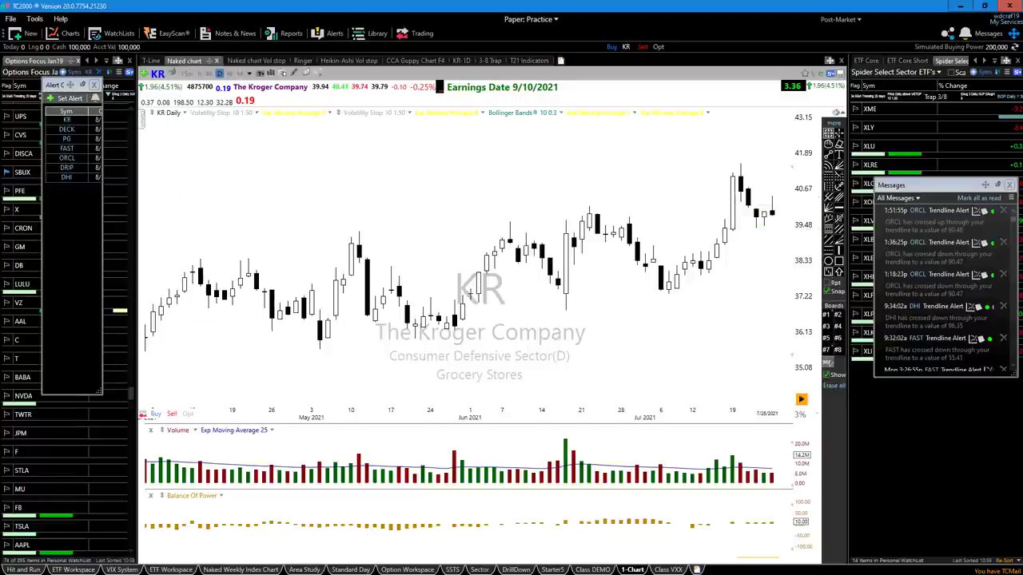
# - Draw a horizontal trendline at 40.11 above KR's pullback candles, spanning 7/16/2021 to 7/28/2021
pyautogui.click(828, 154)
pyautogui.moveTo(714, 204); pyautogui.dragTo(795, 203)
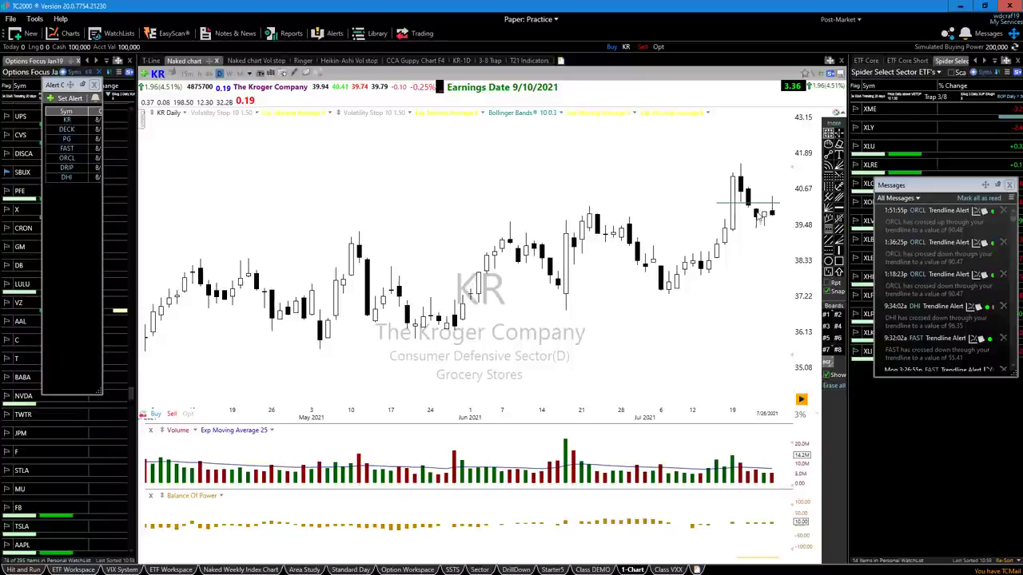
pyautogui.moveTo(759, 205); pyautogui.dragTo(772, 207)
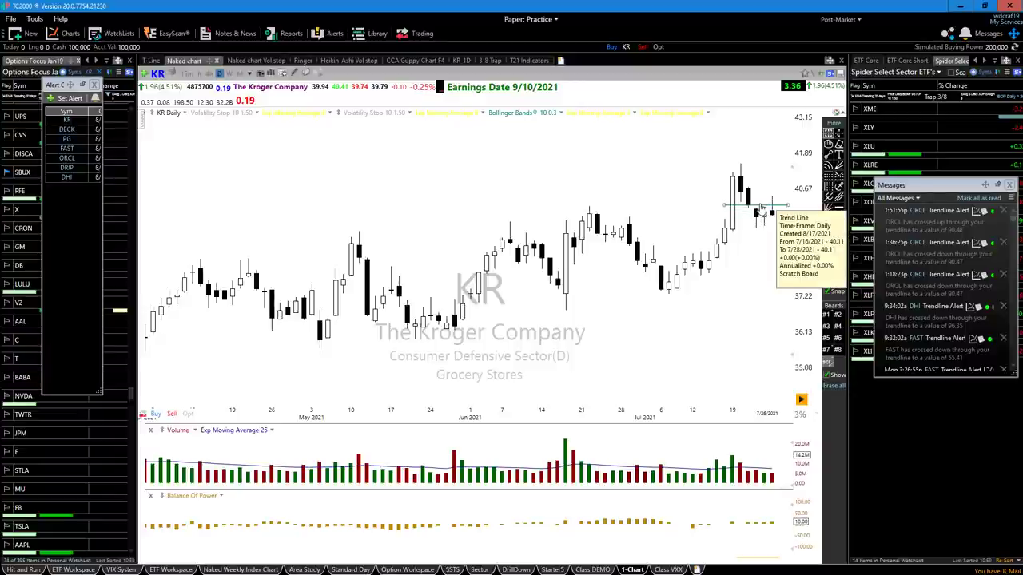
# - Review the trendline alert options for the new horizontal line and close them without creating an alert
pyautogui.rightClick(759, 210)
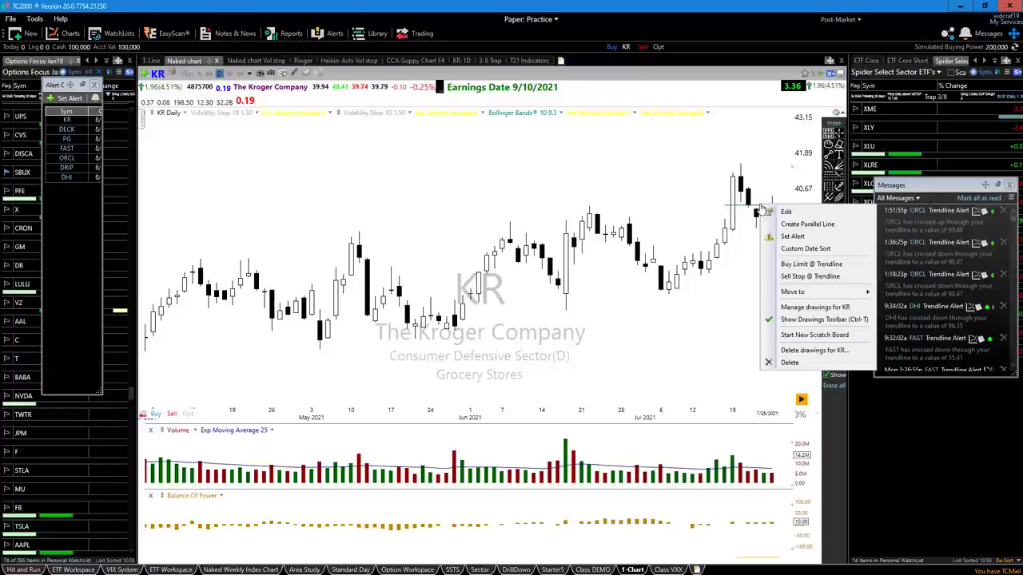
pyautogui.click(792, 236)
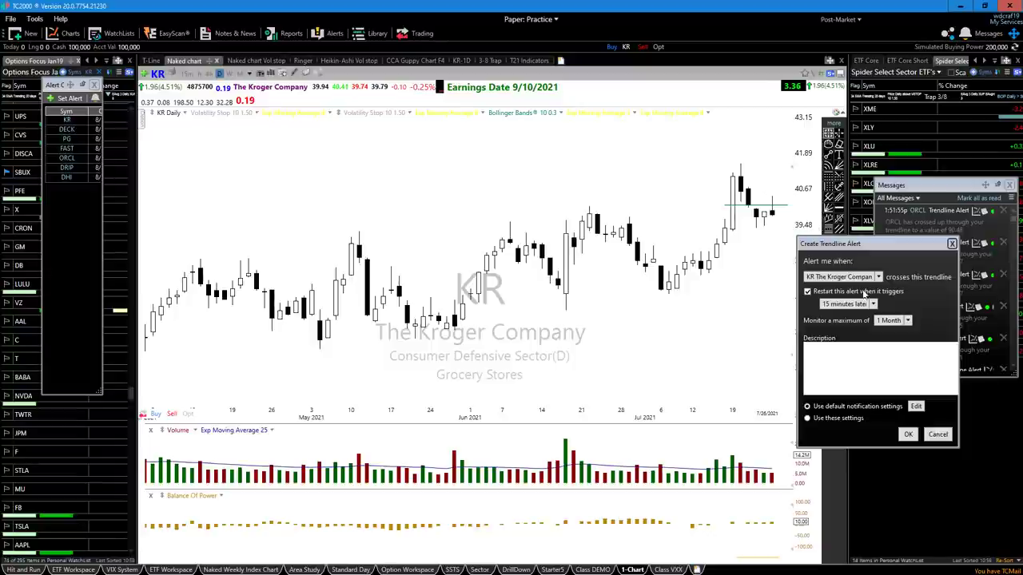
pyautogui.click(952, 244)
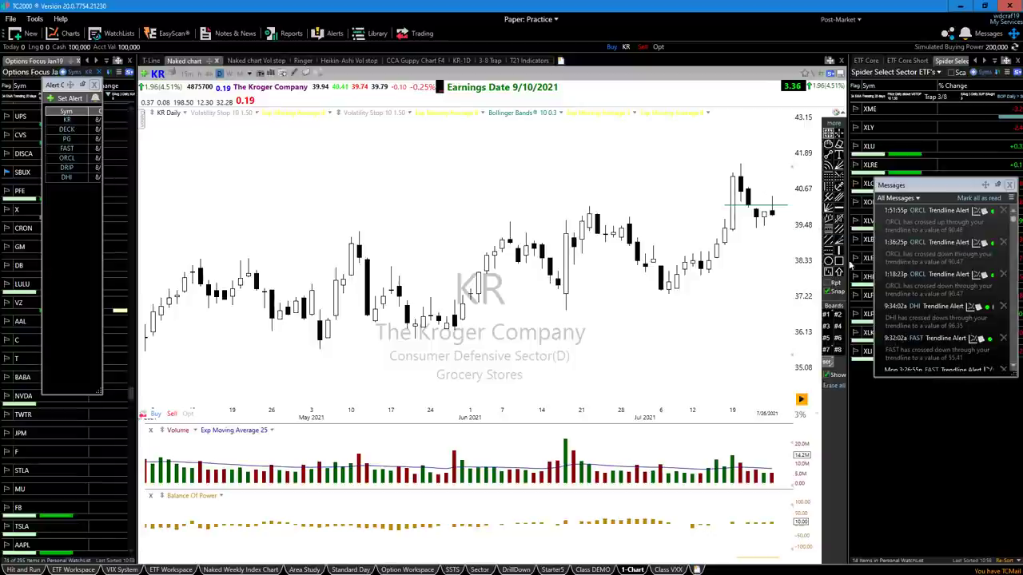
# - Change the color of the horizontal trendline above KR's pullback candles to pink
pyautogui.rightClick(748, 208)
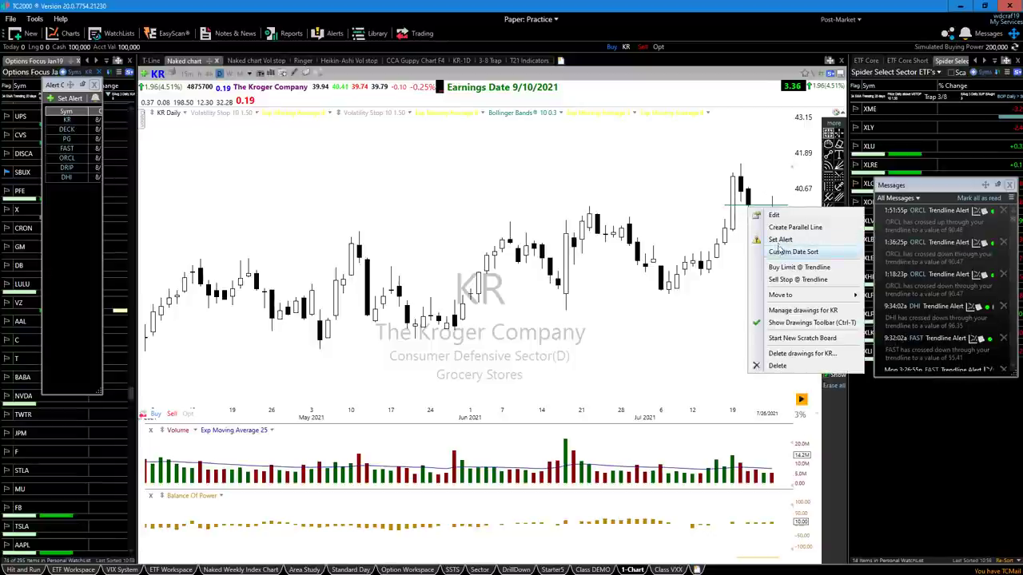
pyautogui.click(778, 218)
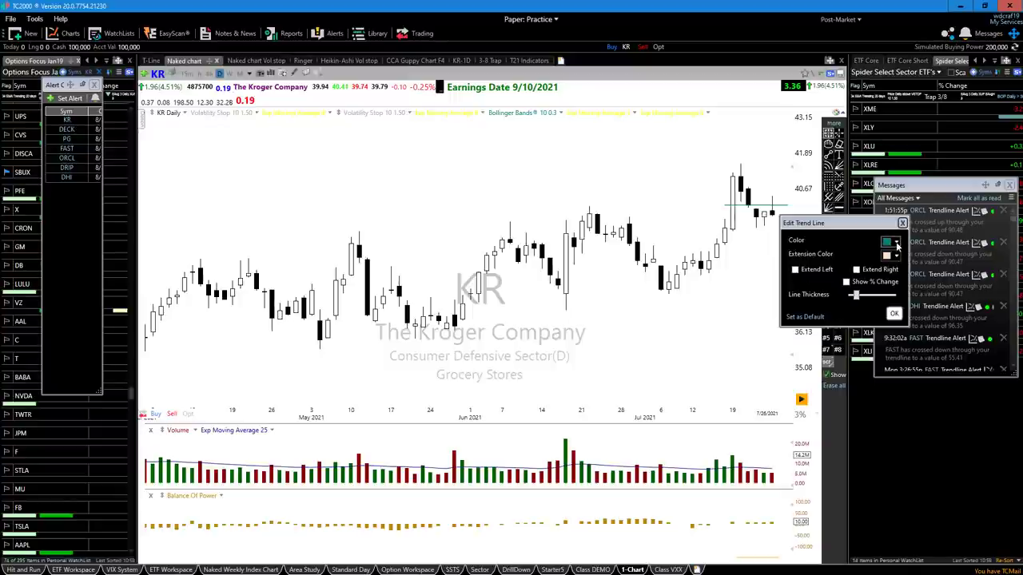
pyautogui.click(896, 242)
pyautogui.click(981, 310)
pyautogui.click(893, 317)
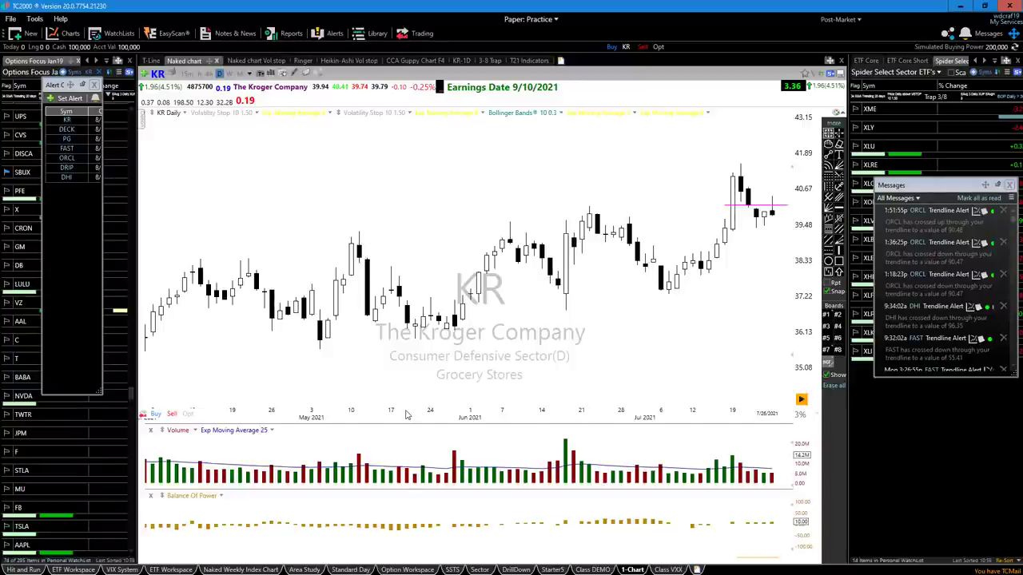
# - Advance KR's chart to 7/27/2021 and draw a rising support arrow from the July low and a near-horizontal arrow from the June high
pyautogui.press('Right')
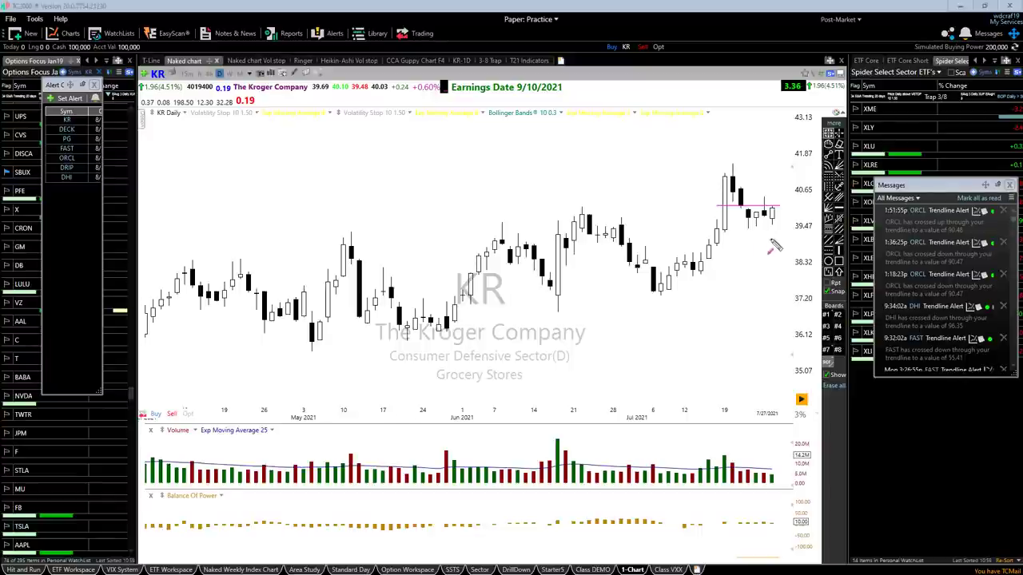
pyautogui.moveTo(660, 295)
pyautogui.mouseDown()
pyautogui.moveTo(776, 218)
pyautogui.moveTo(821, 202)
pyautogui.mouseUp()
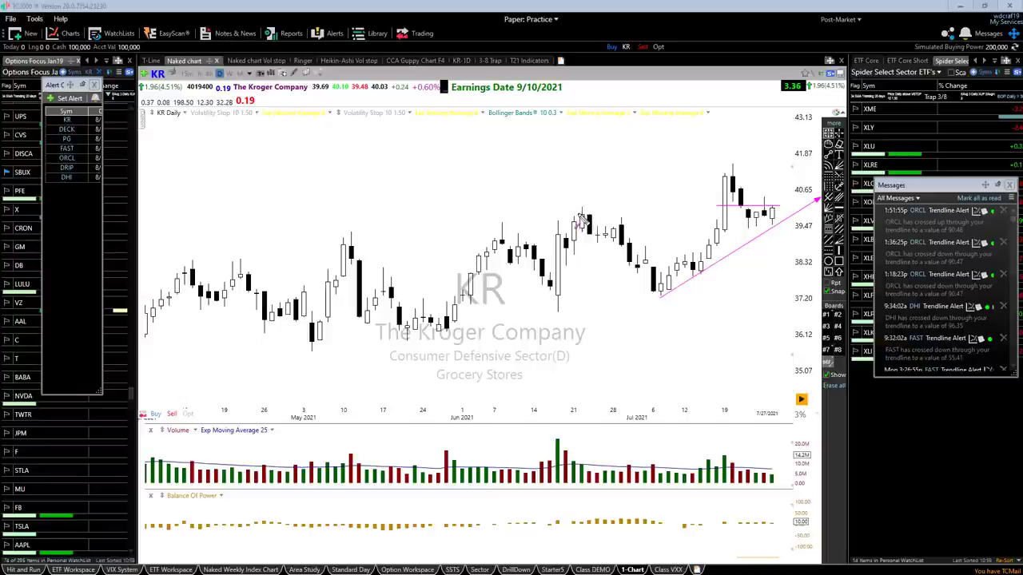
pyautogui.moveTo(582, 214); pyautogui.dragTo(813, 226)
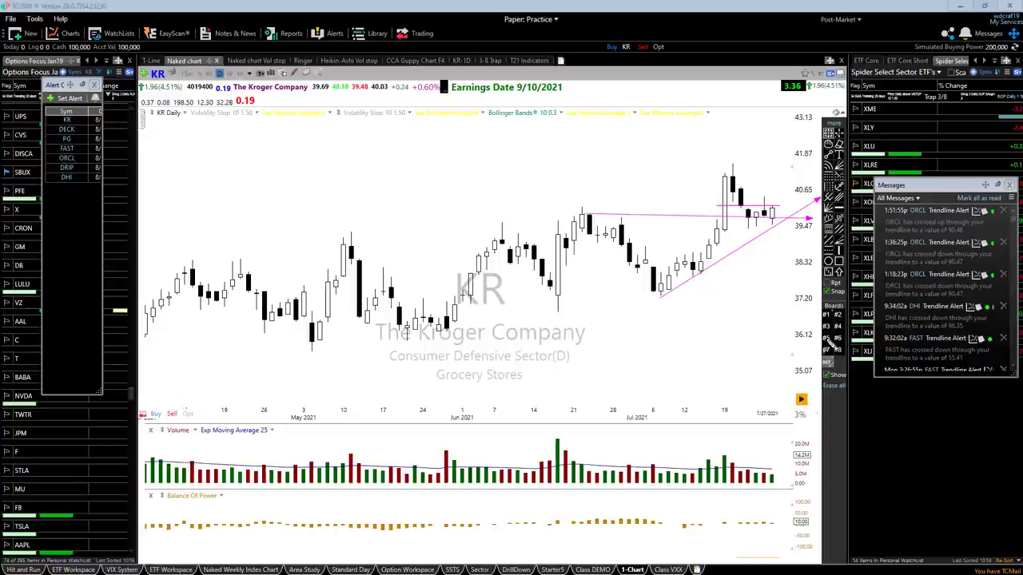
# - Underline the pullback lows with an arrow, advance KR to 7/28/2021 and redraw the July-low support arrow and near-horizontal June-high arrow
pyautogui.moveTo(754, 227); pyautogui.dragTo(787, 231)
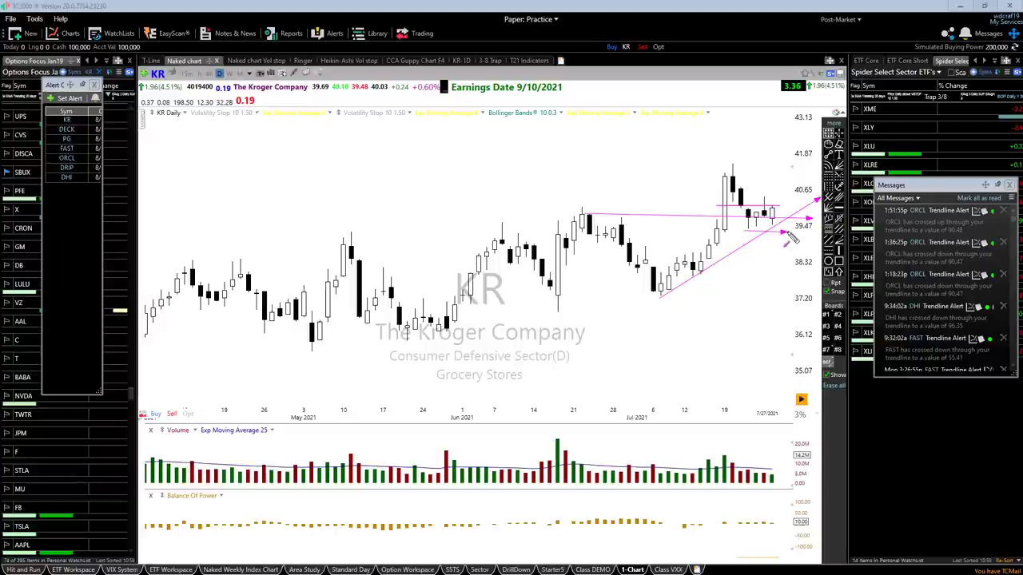
pyautogui.click(813, 318)
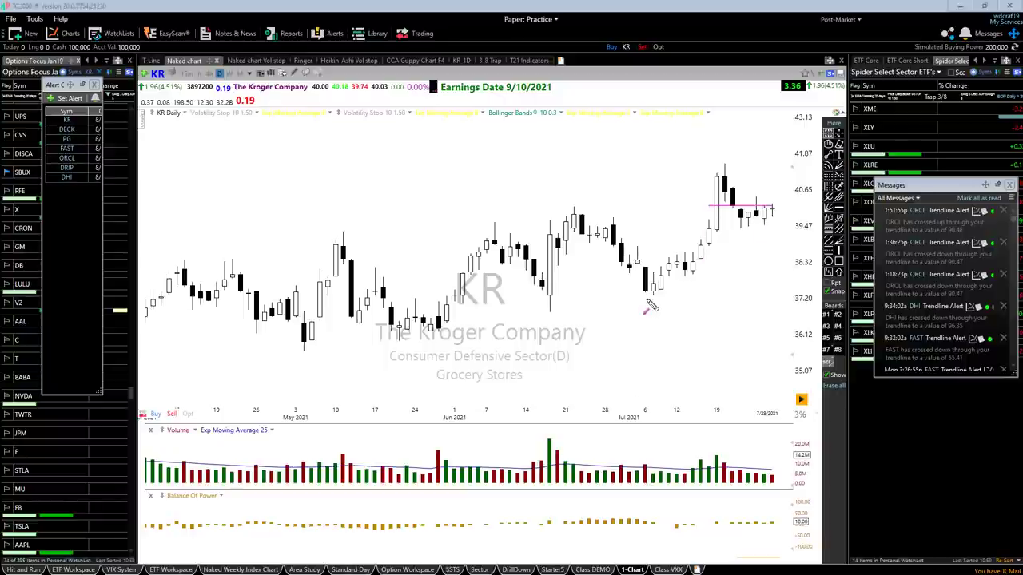
pyautogui.moveTo(648, 297)
pyautogui.mouseDown()
pyautogui.moveTo(791, 200)
pyautogui.moveTo(799, 205)
pyautogui.mouseUp()
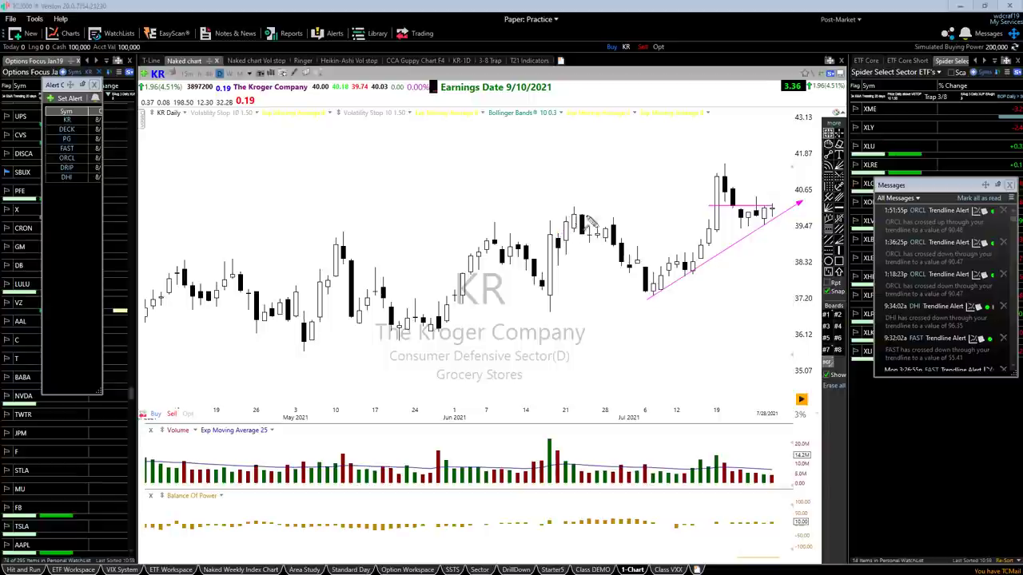
pyautogui.moveTo(588, 216); pyautogui.dragTo(808, 222)
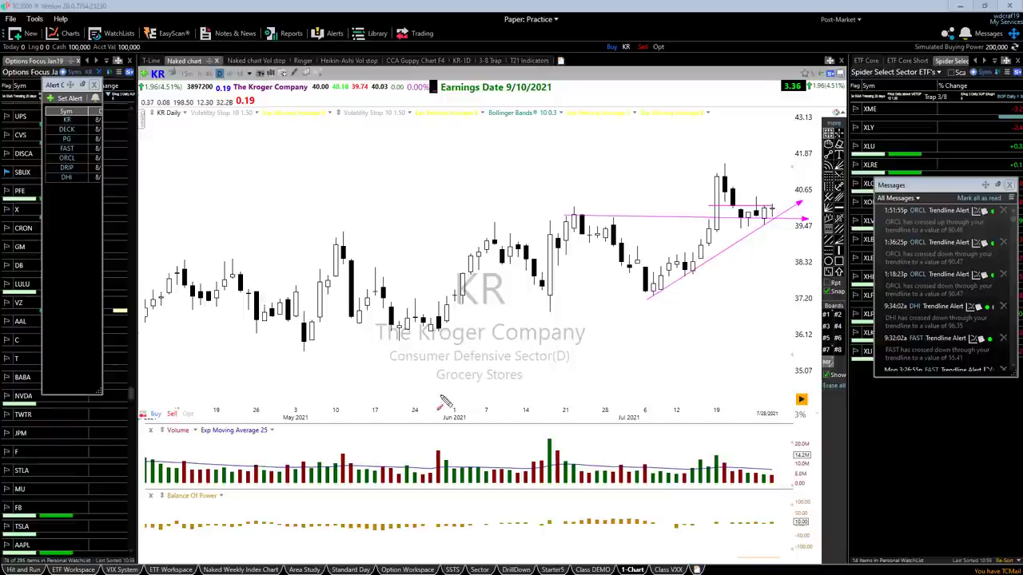
# - Sketch a long rising trend arrow with short stair-step arrows above it in the empty area below the June and July candles
pyautogui.moveTo(461, 390); pyautogui.dragTo(680, 324)
pyautogui.moveTo(467, 396)
pyautogui.mouseDown()
pyautogui.moveTo(567, 352)
pyautogui.moveTo(597, 351)
pyautogui.moveTo(639, 324)
pyautogui.moveTo(612, 329)
pyautogui.mouseUp()
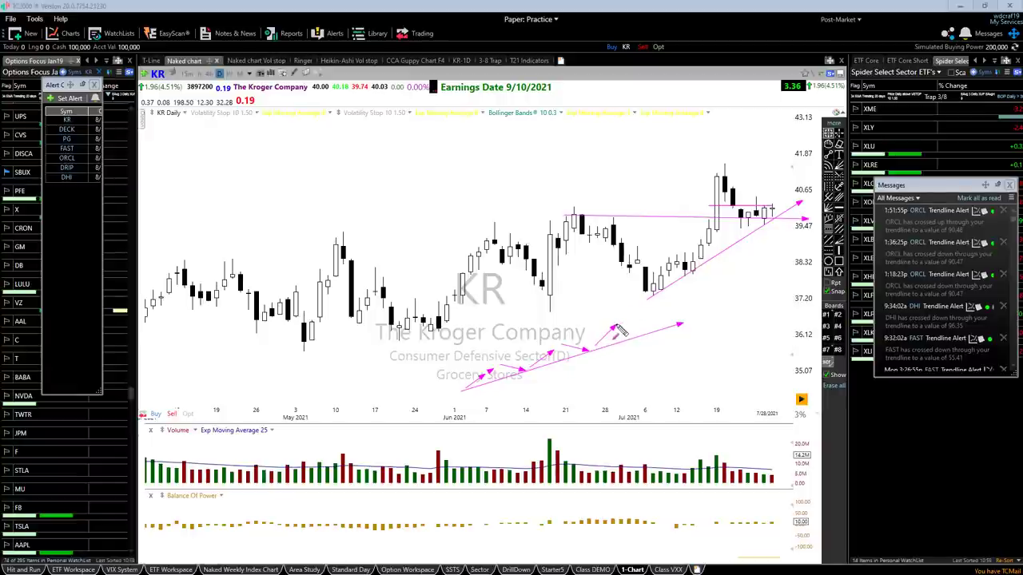
pyautogui.moveTo(619, 331); pyautogui.dragTo(649, 329)
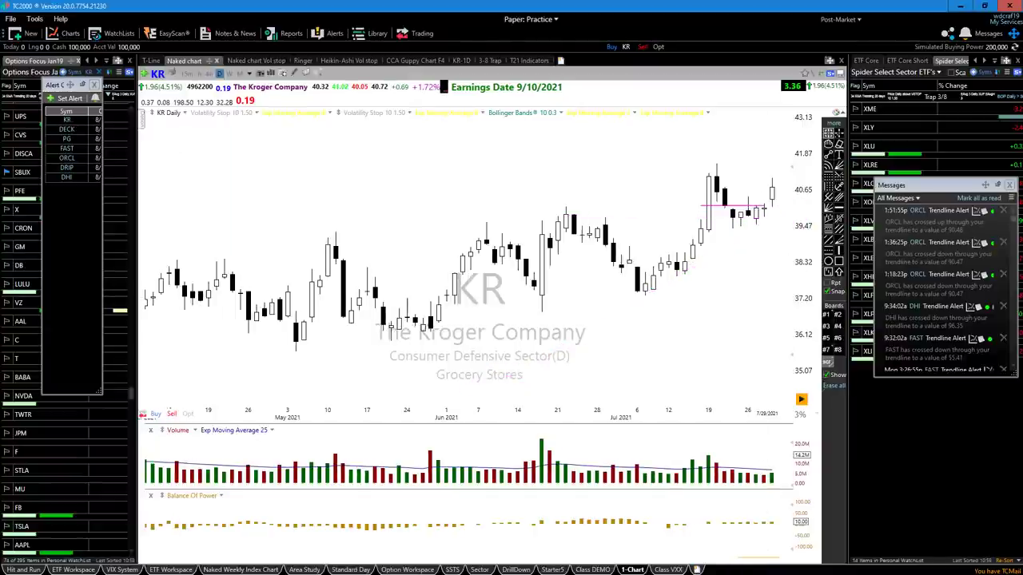
# - Read the price level and bar data with the crosshair beside the 7/29/2021 breakout candle, at the height of the pink trendline
pyautogui.click(779, 206)
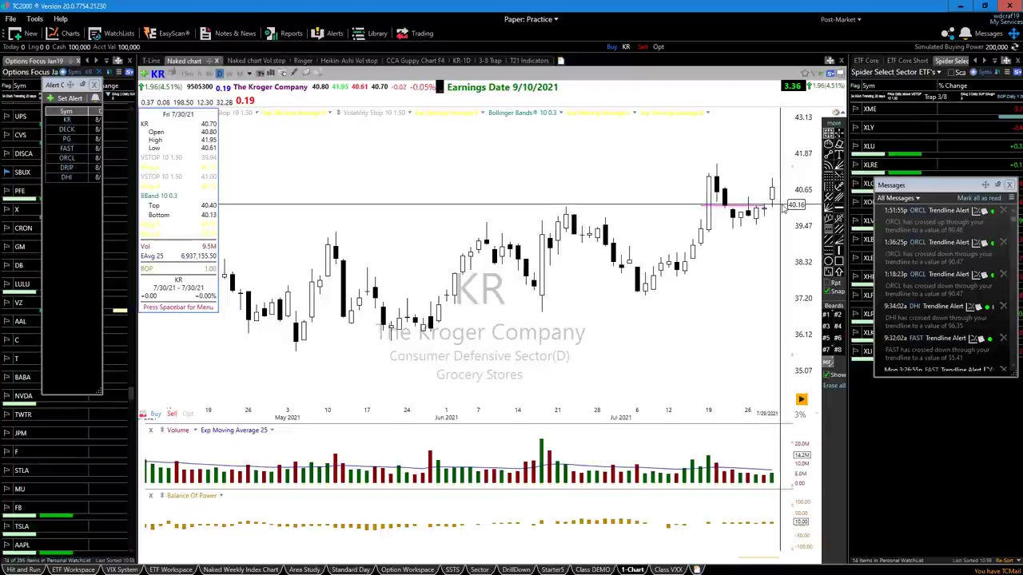
pyautogui.moveTo(782, 206); pyautogui.dragTo(782, 207)
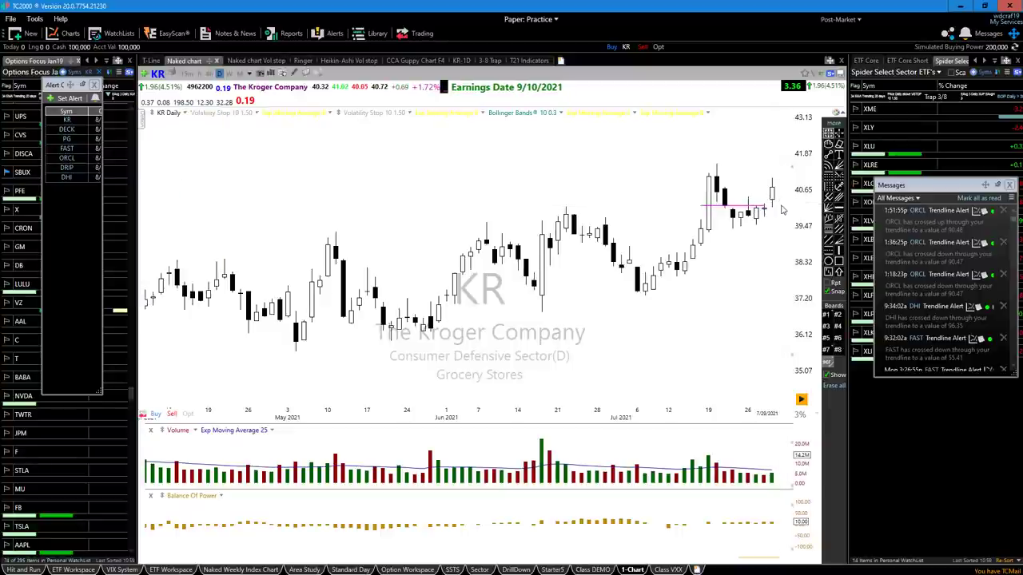
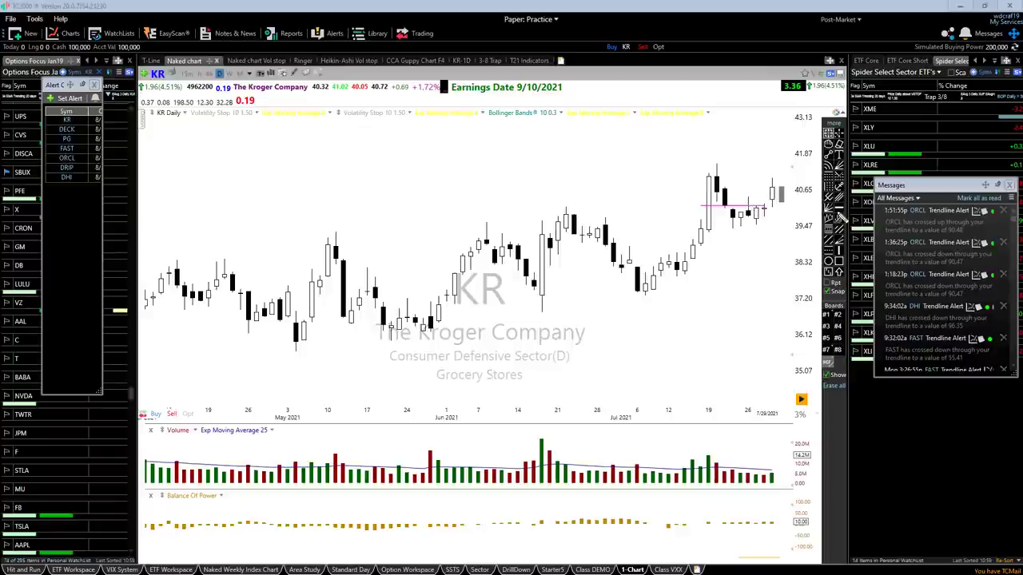
# - Handwrite two short red notes above the April and May candles, the second one starting with SEP
pyautogui.click(839, 216)
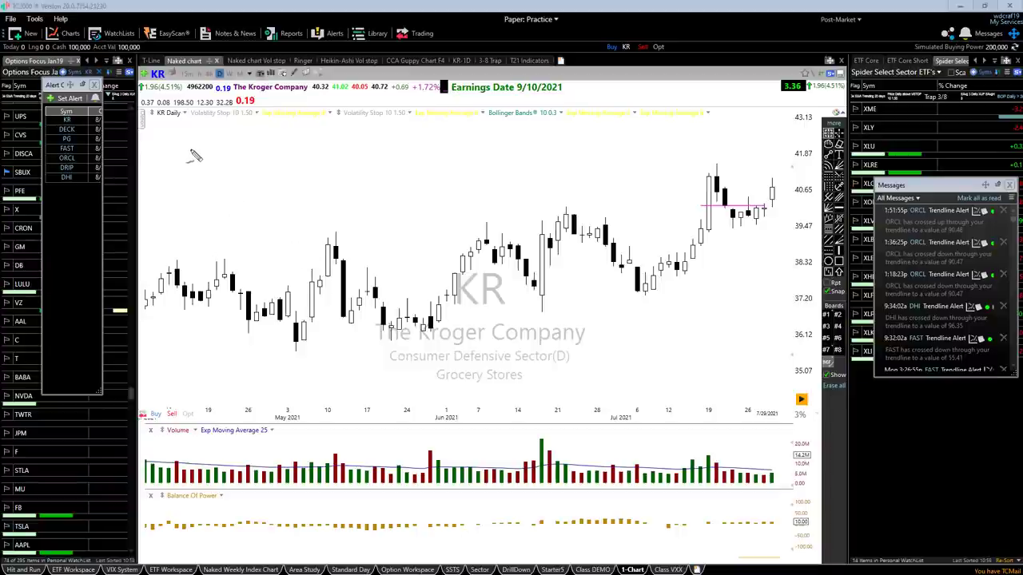
pyautogui.moveTo(188, 146)
pyautogui.mouseDown()
pyautogui.moveTo(202, 159)
pyautogui.moveTo(188, 159)
pyautogui.moveTo(226, 140)
pyautogui.moveTo(213, 164)
pyautogui.moveTo(253, 163)
pyautogui.mouseUp()
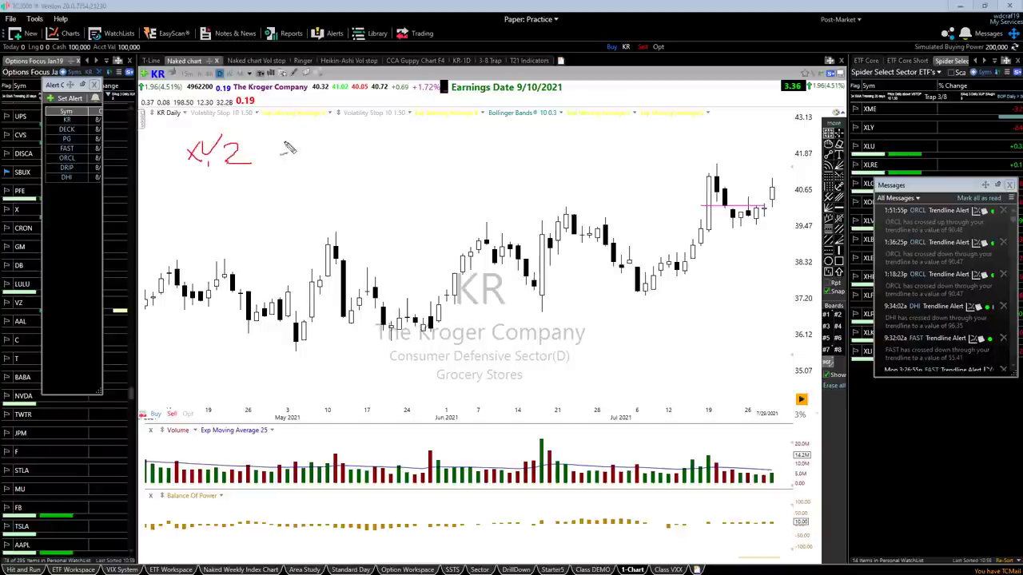
pyautogui.moveTo(304, 142)
pyautogui.mouseDown()
pyautogui.moveTo(288, 155)
pyautogui.moveTo(326, 157)
pyautogui.moveTo(336, 144)
pyautogui.moveTo(367, 163)
pyautogui.moveTo(386, 152)
pyautogui.moveTo(345, 163)
pyautogui.moveTo(377, 143)
pyautogui.moveTo(352, 163)
pyautogui.moveTo(375, 144)
pyautogui.moveTo(355, 162)
pyautogui.moveTo(362, 135)
pyautogui.mouseUp()
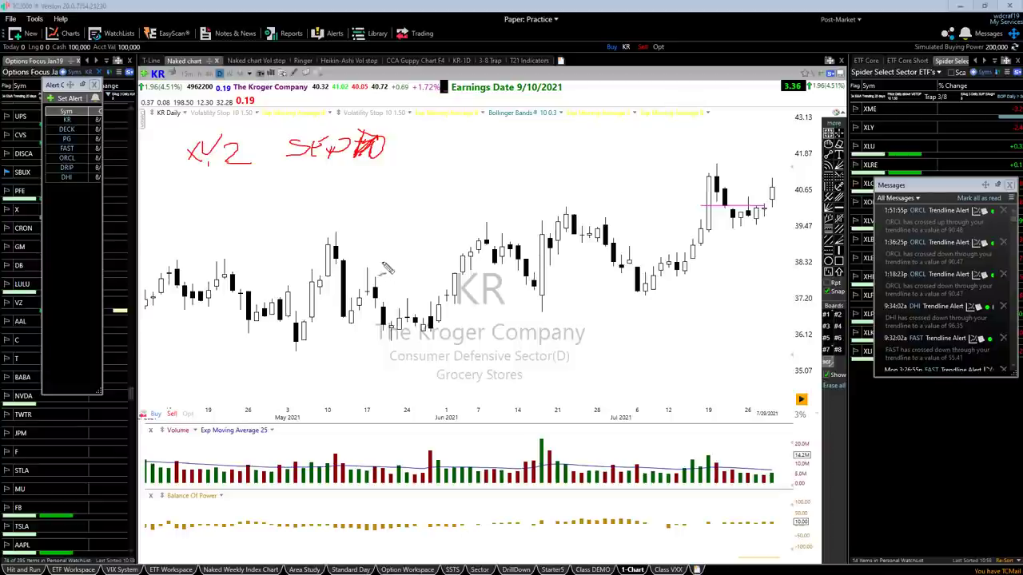
# - Handwrite red W and L columns with dollar signs and four dashes under W, and clear the handwriting from the chart
pyautogui.moveTo(513, 112)
pyautogui.mouseDown()
pyautogui.moveTo(534, 126)
pyautogui.moveTo(547, 100)
pyautogui.mouseUp()
pyautogui.moveTo(633, 104)
pyautogui.mouseDown()
pyautogui.moveTo(628, 127)
pyautogui.moveTo(646, 125)
pyautogui.mouseUp()
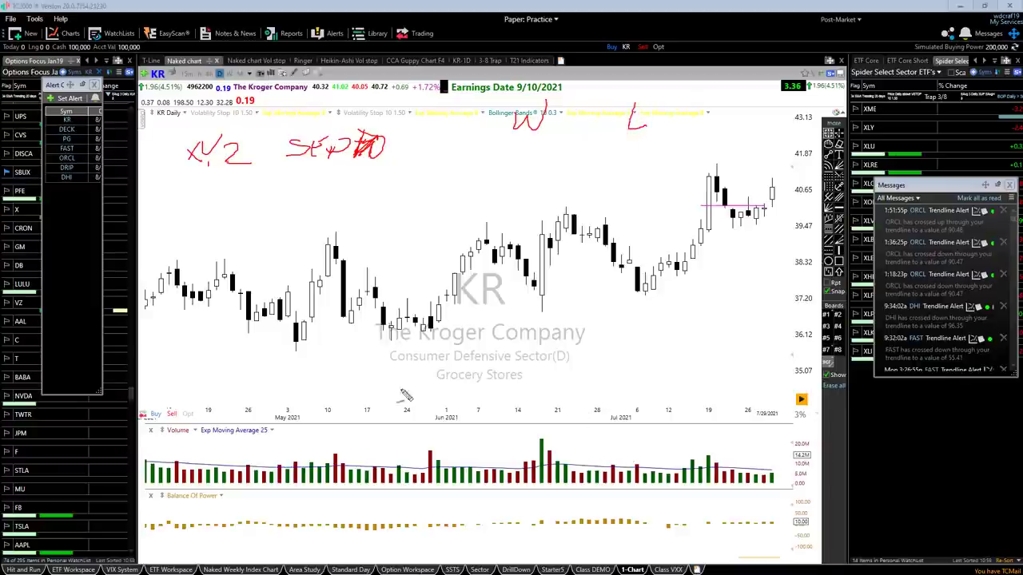
pyautogui.moveTo(511, 147); pyautogui.dragTo(505, 163)
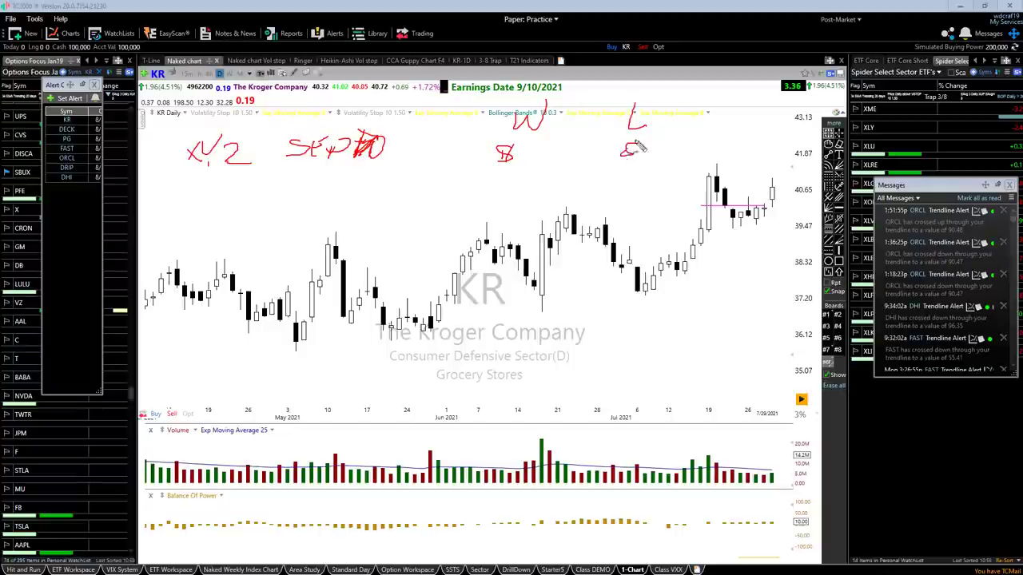
pyautogui.moveTo(637, 144); pyautogui.dragTo(630, 169)
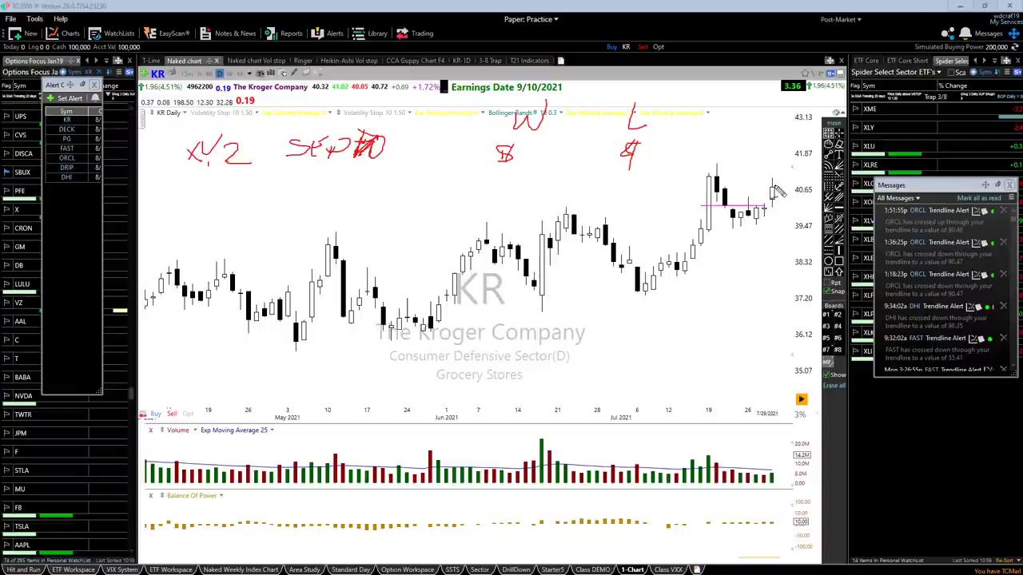
pyautogui.moveTo(489, 172)
pyautogui.mouseDown()
pyautogui.moveTo(512, 171)
pyautogui.moveTo(510, 228)
pyautogui.mouseUp()
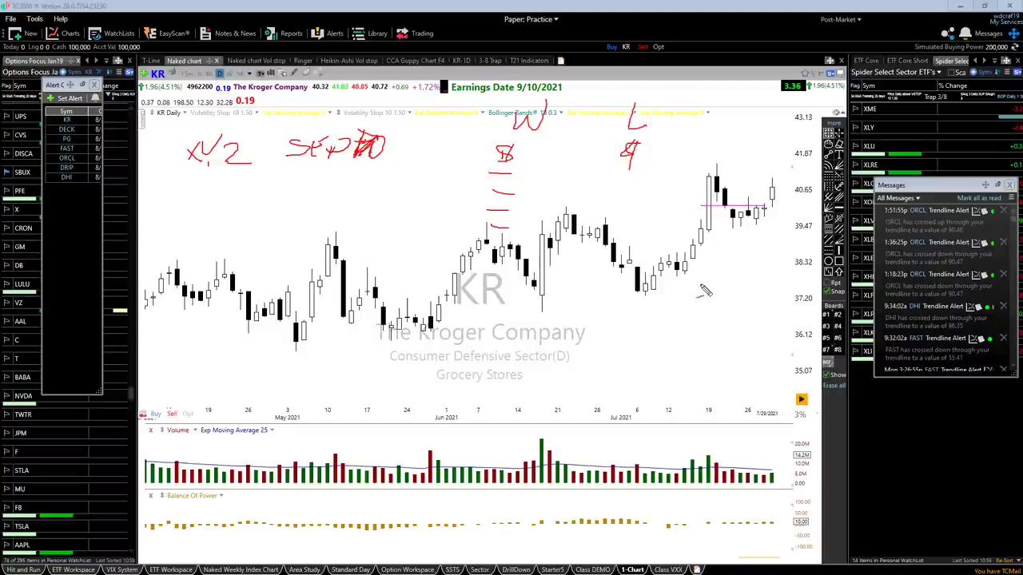
pyautogui.press('Escape')
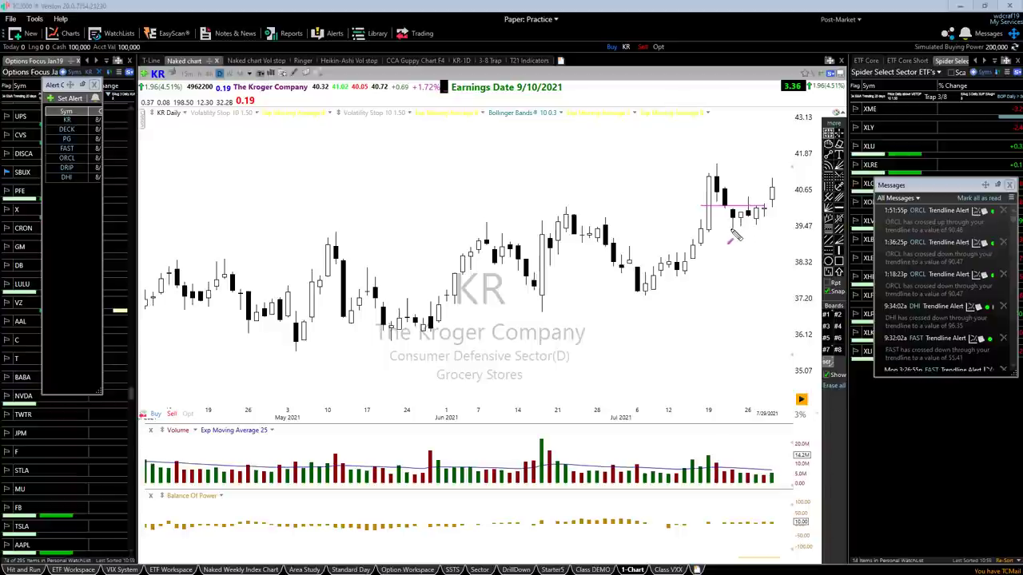
# - Draw horizontal arrows under the pullback lows and along the breakout level, plus a projected dip-and-rebound path from the 7/29/2021 candle
pyautogui.moveTo(733, 227); pyautogui.dragTo(793, 227)
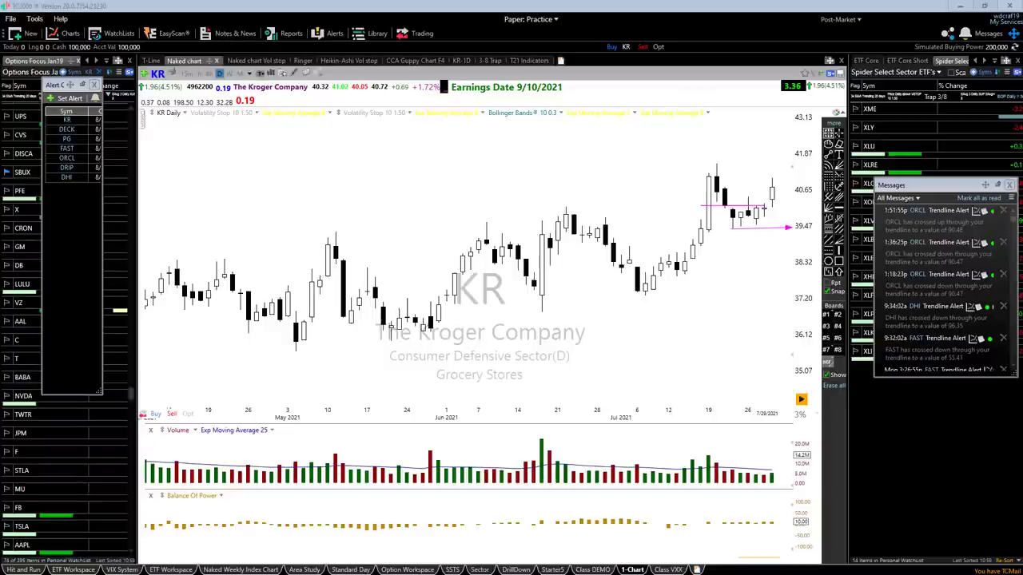
pyautogui.moveTo(772, 189)
pyautogui.mouseDown()
pyautogui.moveTo(799, 210)
pyautogui.moveTo(818, 185)
pyautogui.mouseUp()
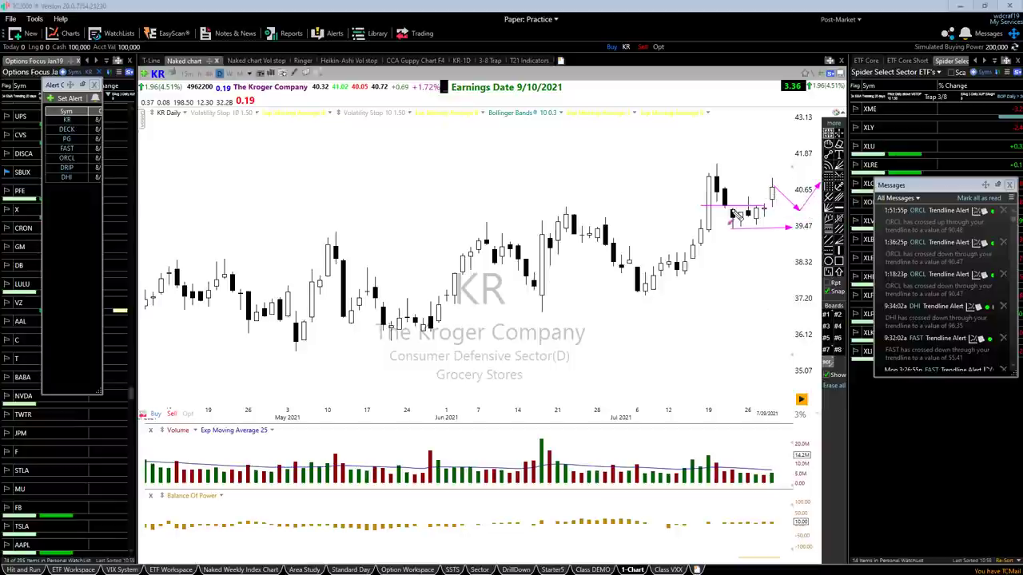
pyautogui.moveTo(736, 214); pyautogui.dragTo(792, 200)
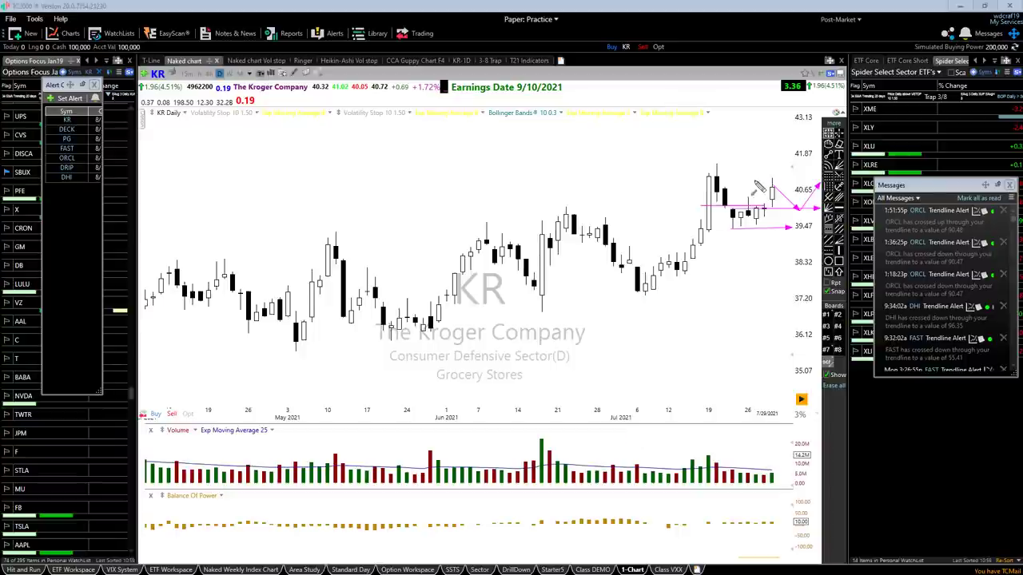
# - Add sideways and downward arrows from the breakout candle to the line under the pullback lows, and clear all the arrows
pyautogui.click(839, 220)
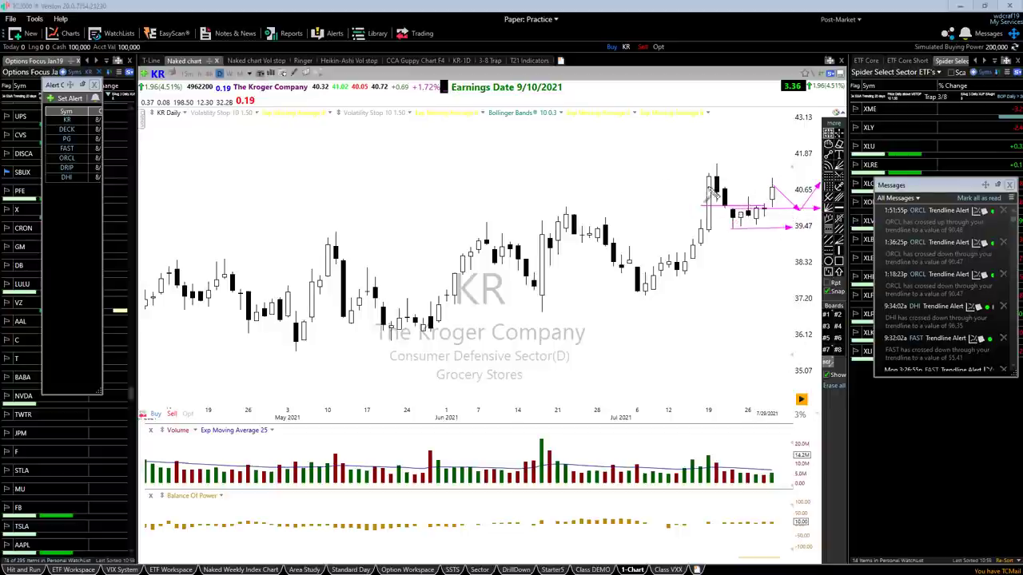
pyautogui.moveTo(772, 200)
pyautogui.mouseDown()
pyautogui.moveTo(791, 192)
pyautogui.moveTo(813, 210)
pyautogui.mouseUp()
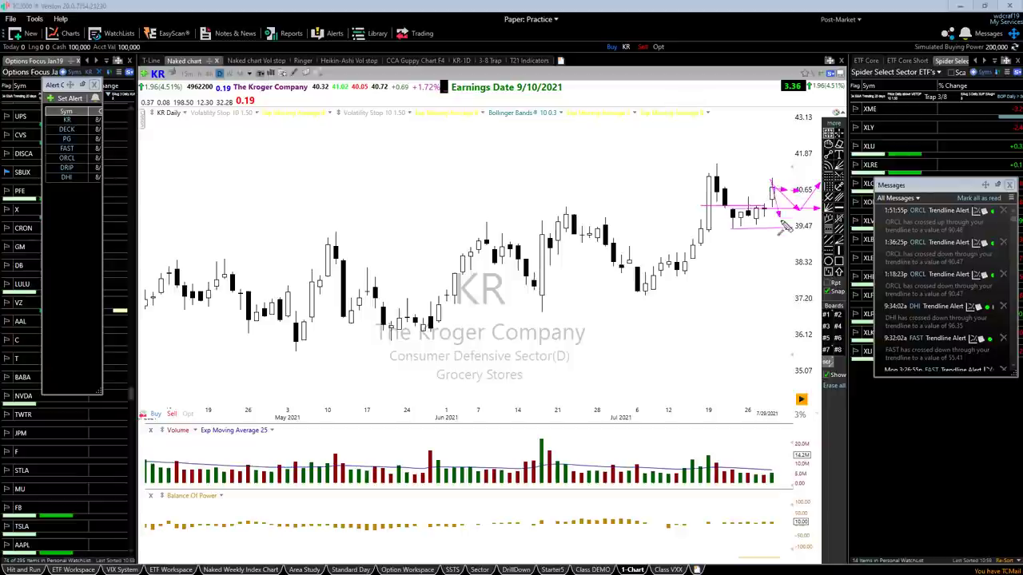
pyautogui.click(789, 228)
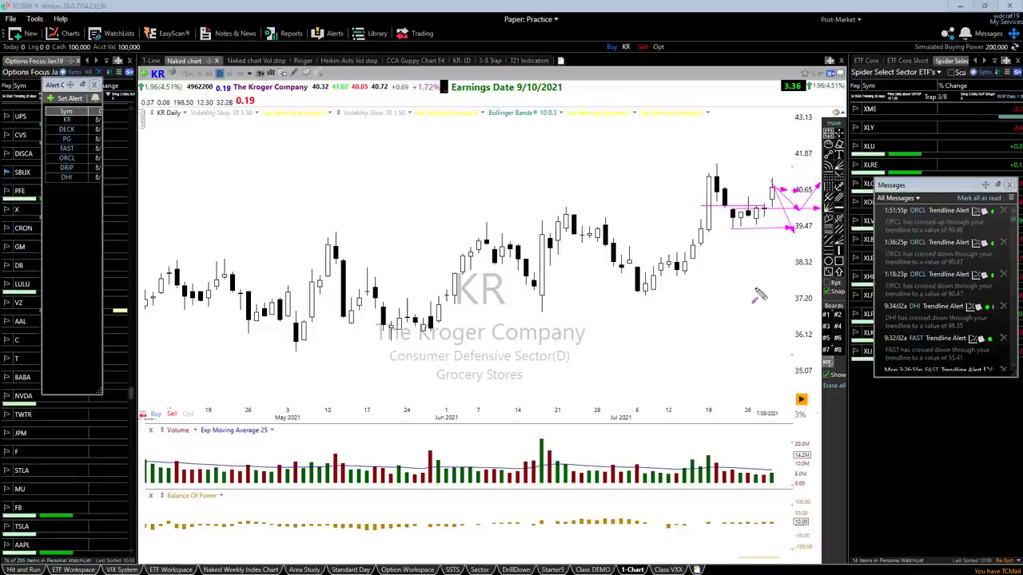
pyautogui.press('Escape')
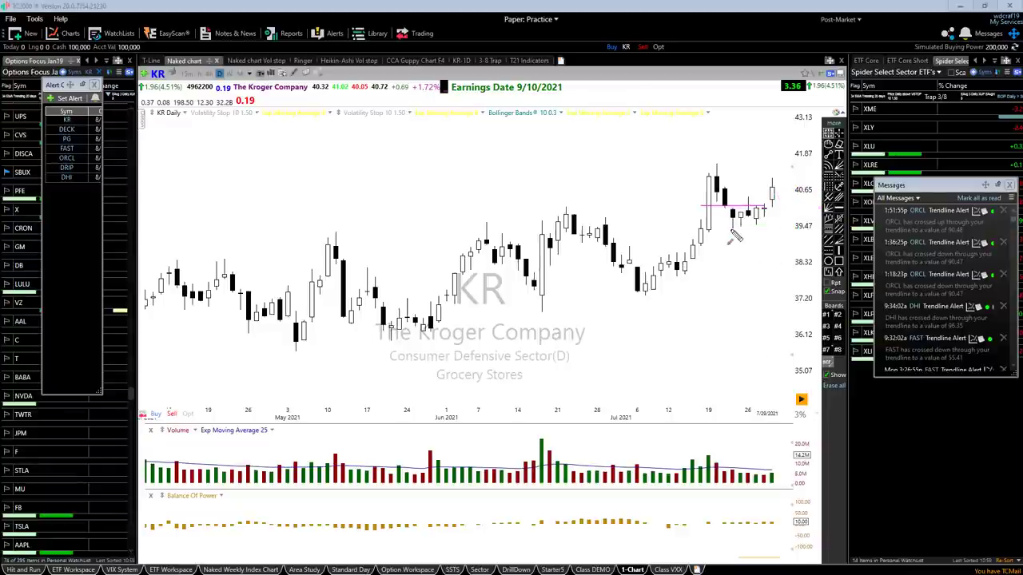
# - Underline the pullback lows, sketch projected candles beside the breakout candle, mark them with pointing arrows, and clear the annotations
pyautogui.moveTo(729, 231); pyautogui.dragTo(794, 232)
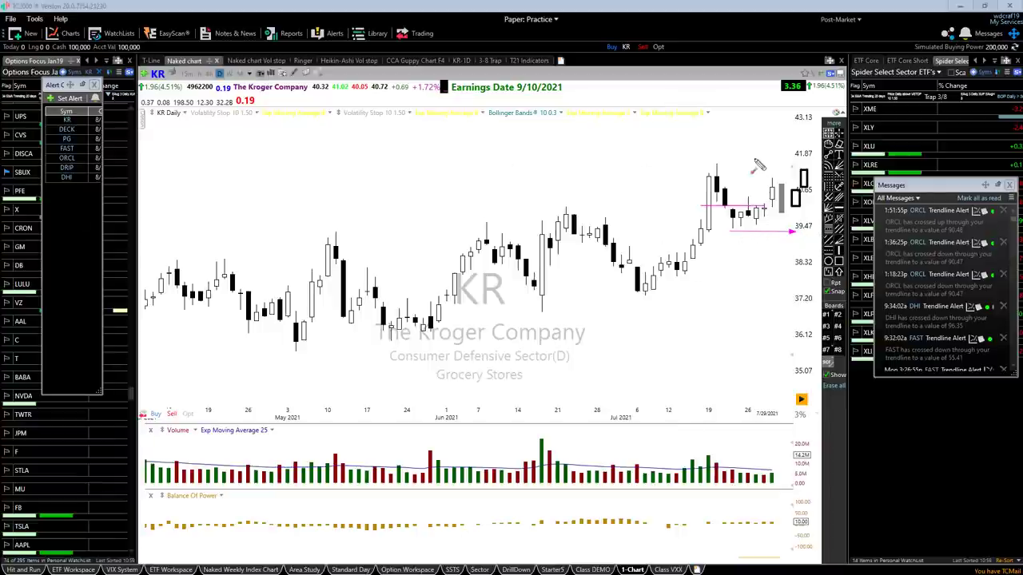
pyautogui.moveTo(730, 158); pyautogui.dragTo(767, 190)
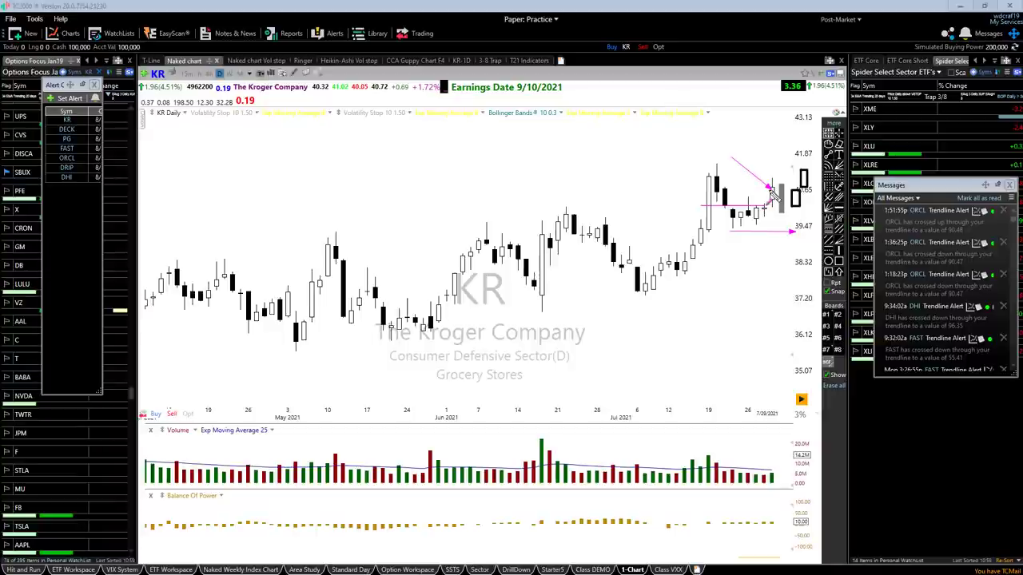
pyautogui.moveTo(773, 198); pyautogui.dragTo(796, 218)
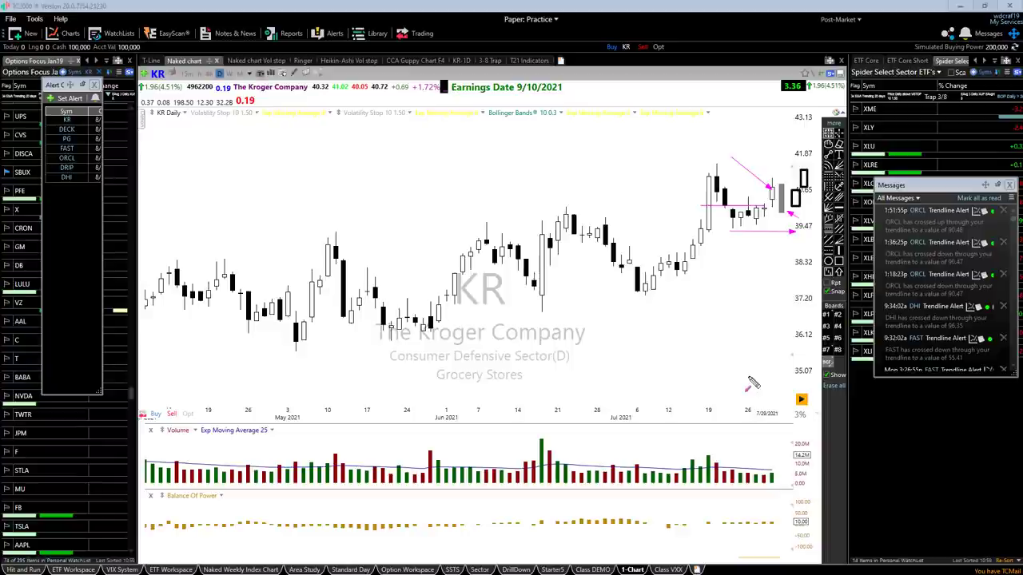
pyautogui.click(755, 232)
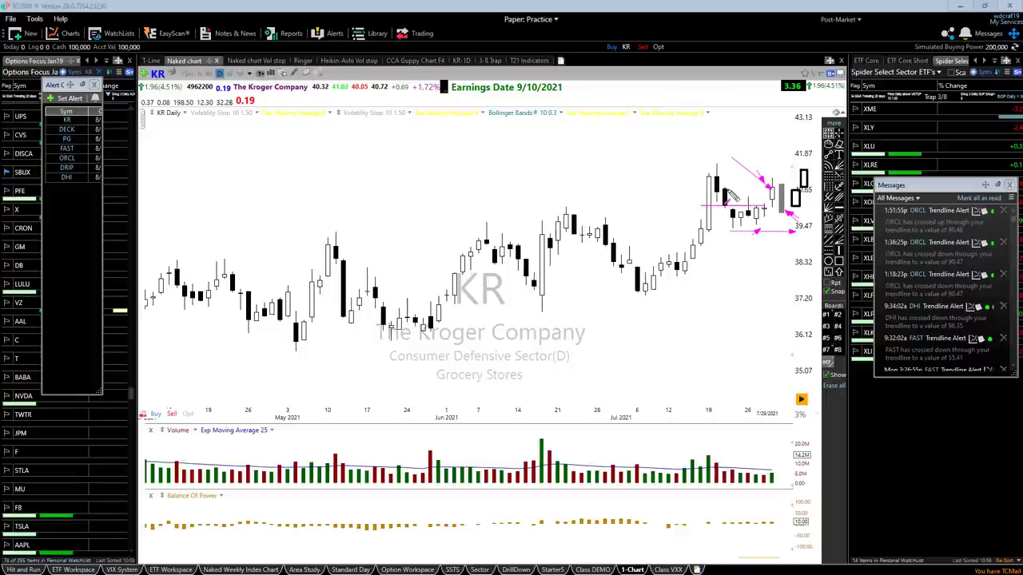
pyautogui.press('Escape')
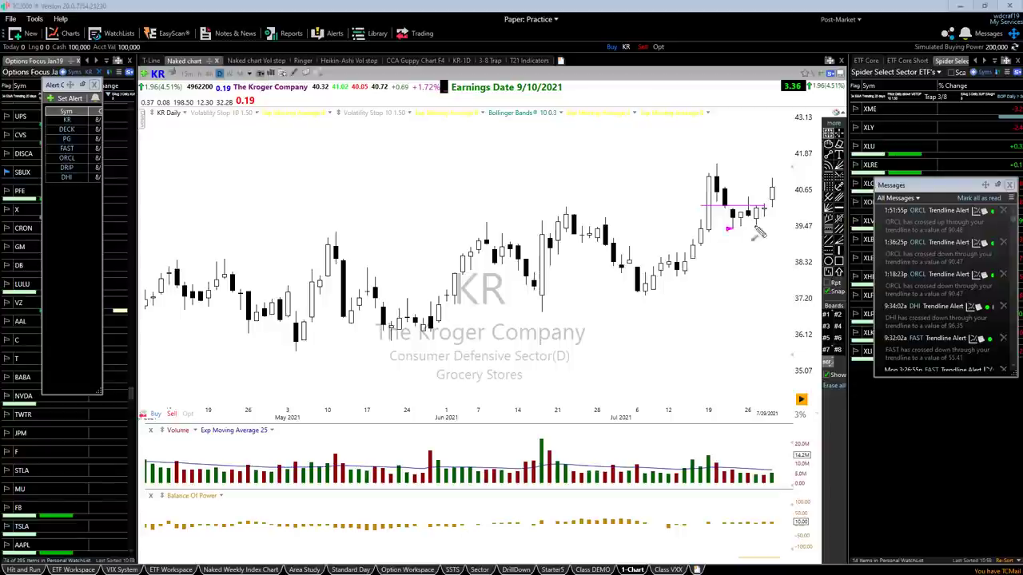
# - Draw an arrow under the pullback lows and a dip-and-rebound path from the 7/29/2021 candle, and clear these arrows
pyautogui.click(799, 227)
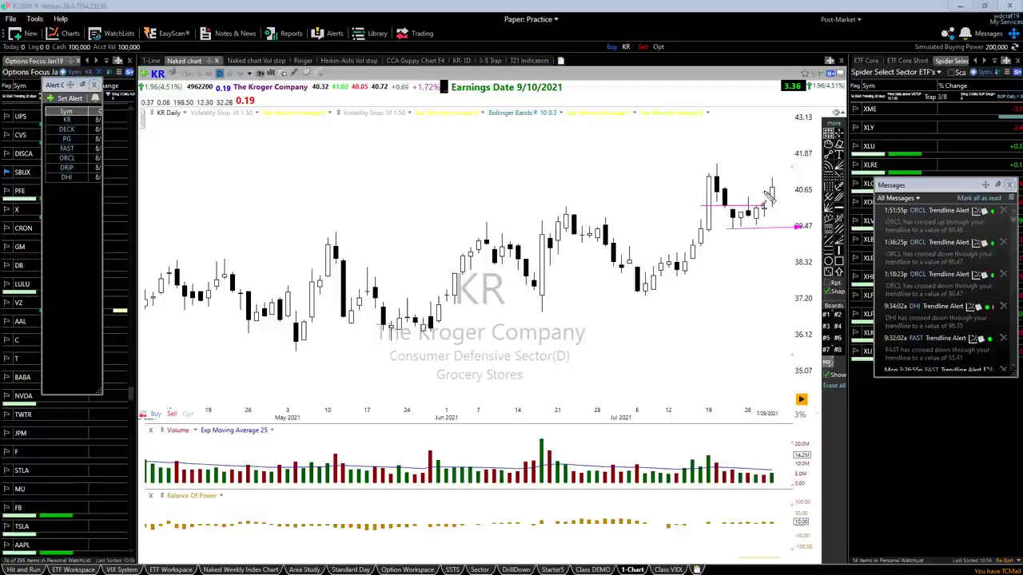
pyautogui.moveTo(772, 187)
pyautogui.mouseDown()
pyautogui.moveTo(804, 223)
pyautogui.moveTo(797, 212)
pyautogui.mouseUp()
pyautogui.moveTo(796, 212); pyautogui.dragTo(823, 169)
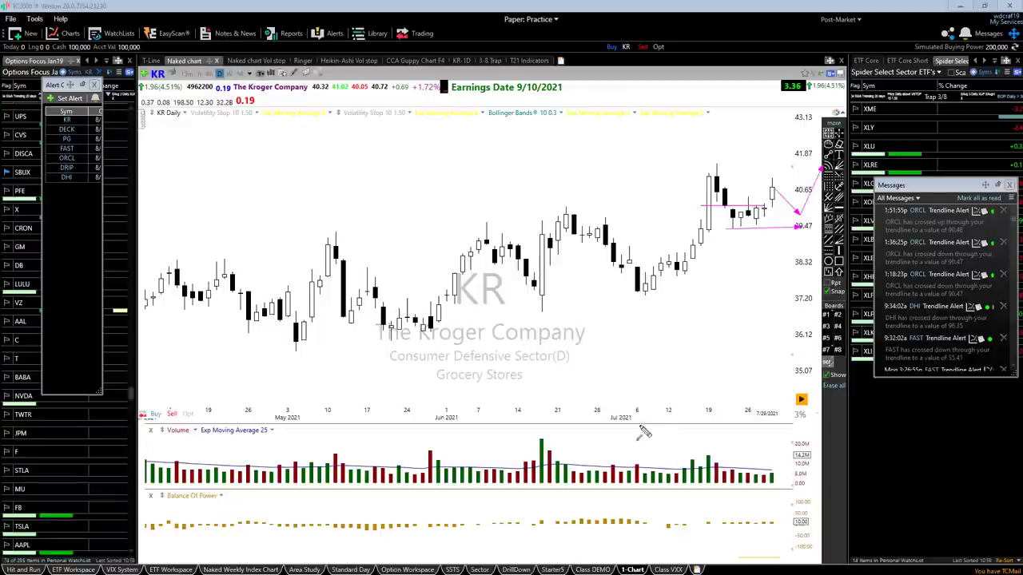
pyautogui.press('Delete')
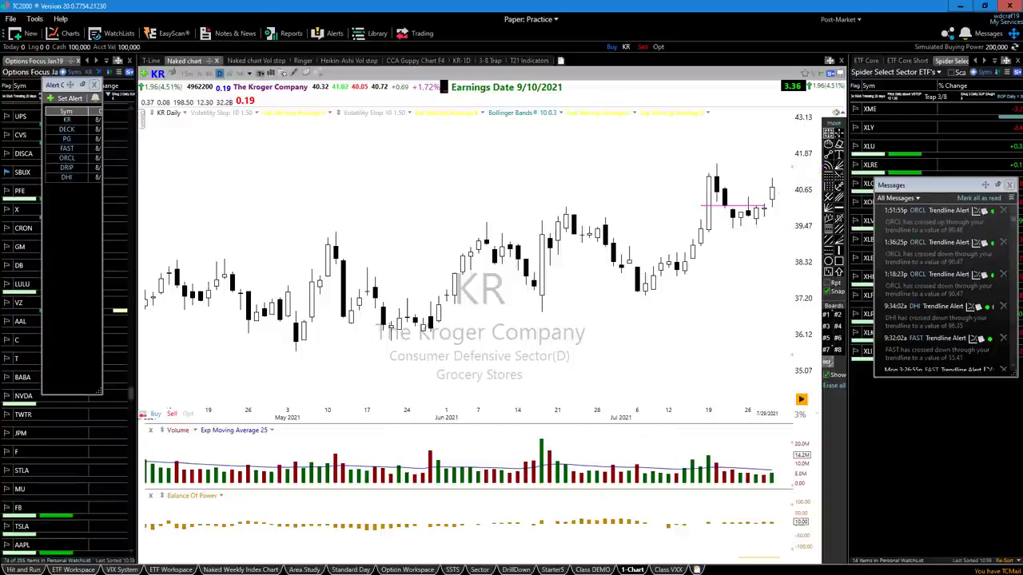
# - Advance KR's chart to 7/30/2021, sketch two hollow candle boxes below the early July low and draw arrows toward that low
pyautogui.press('Right')
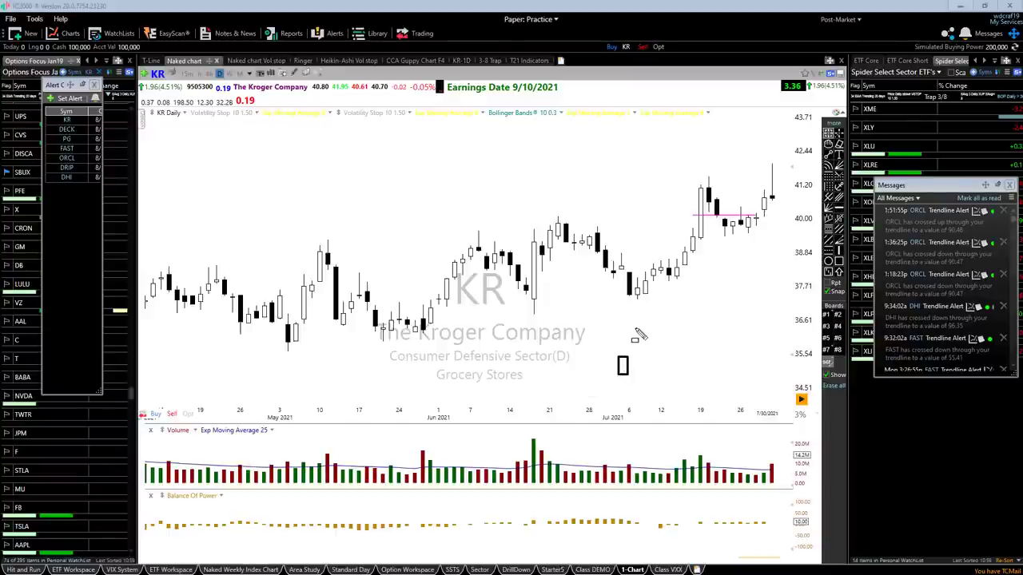
pyautogui.moveTo(636, 323); pyautogui.dragTo(643, 345)
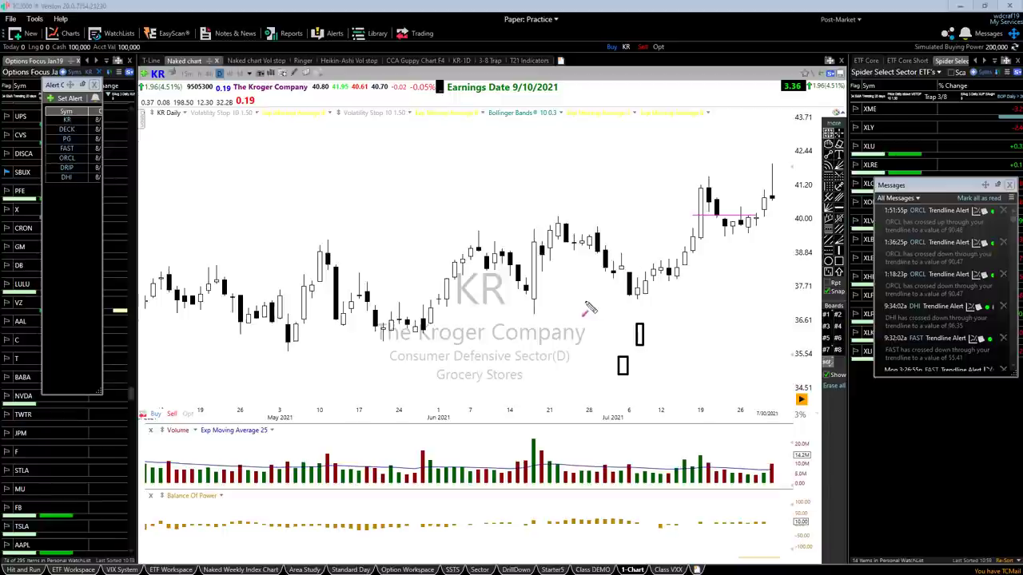
pyautogui.moveTo(582, 302); pyautogui.dragTo(684, 294)
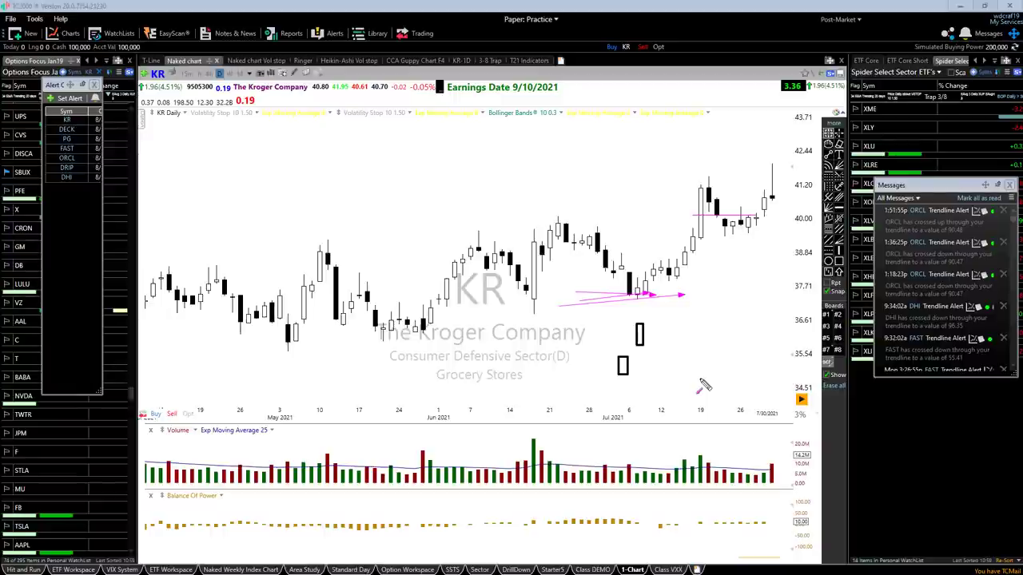
# - Replace the earlier drawings with a red 2 below the pullback and an arrow, grey box and X at the 7/30/2021 candle, and clear them
pyautogui.press('e')
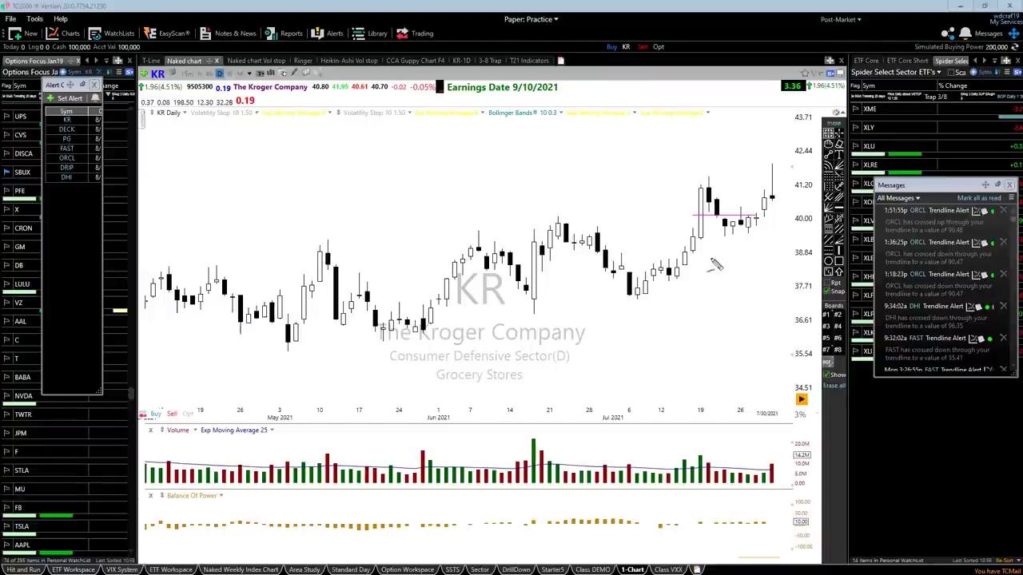
pyautogui.moveTo(707, 262); pyautogui.dragTo(729, 281)
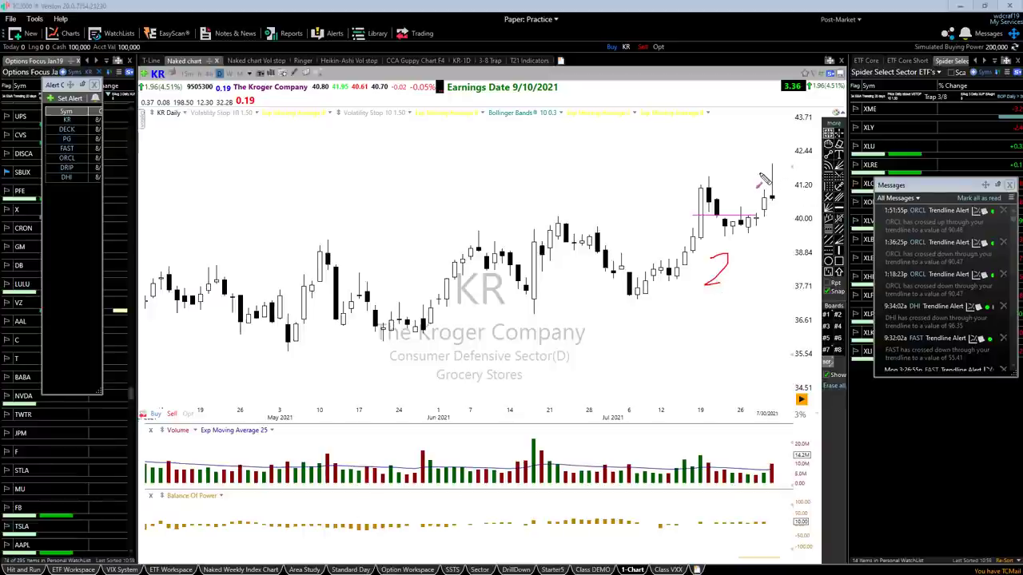
pyautogui.moveTo(749, 170); pyautogui.dragTo(789, 169)
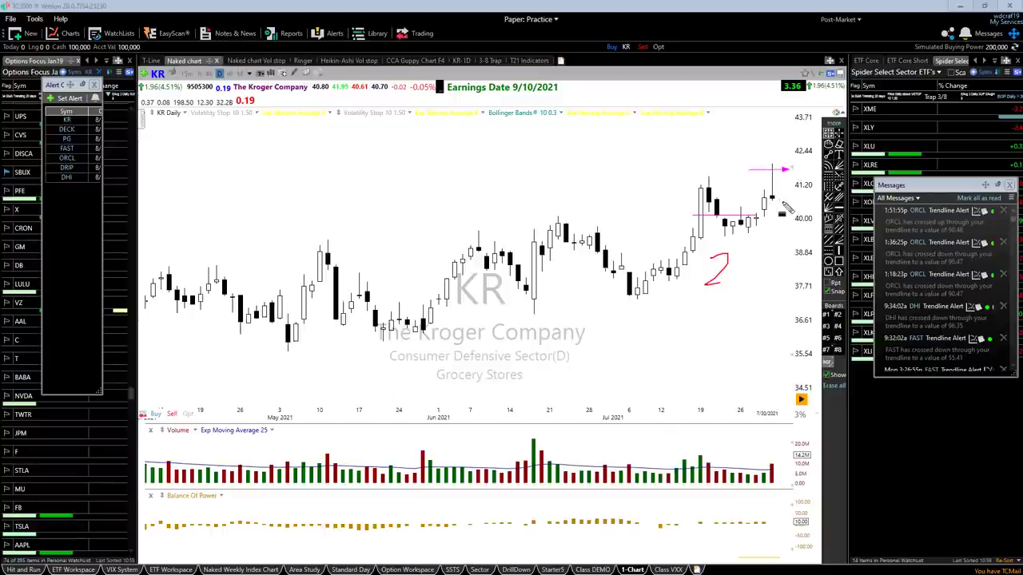
pyautogui.moveTo(782, 197); pyautogui.dragTo(790, 224)
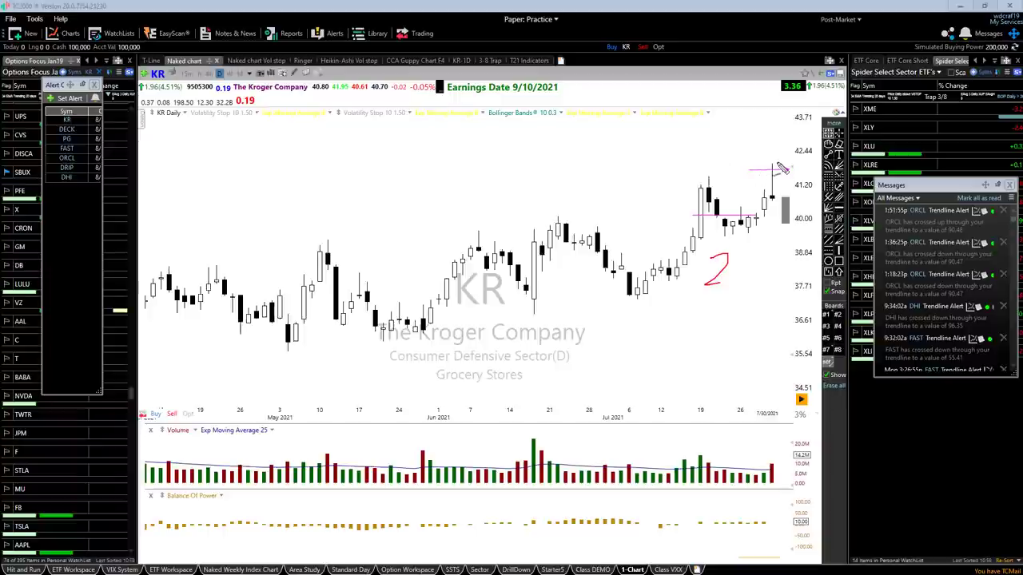
pyautogui.moveTo(759, 163)
pyautogui.mouseDown()
pyautogui.moveTo(776, 181)
pyautogui.moveTo(760, 180)
pyautogui.mouseUp()
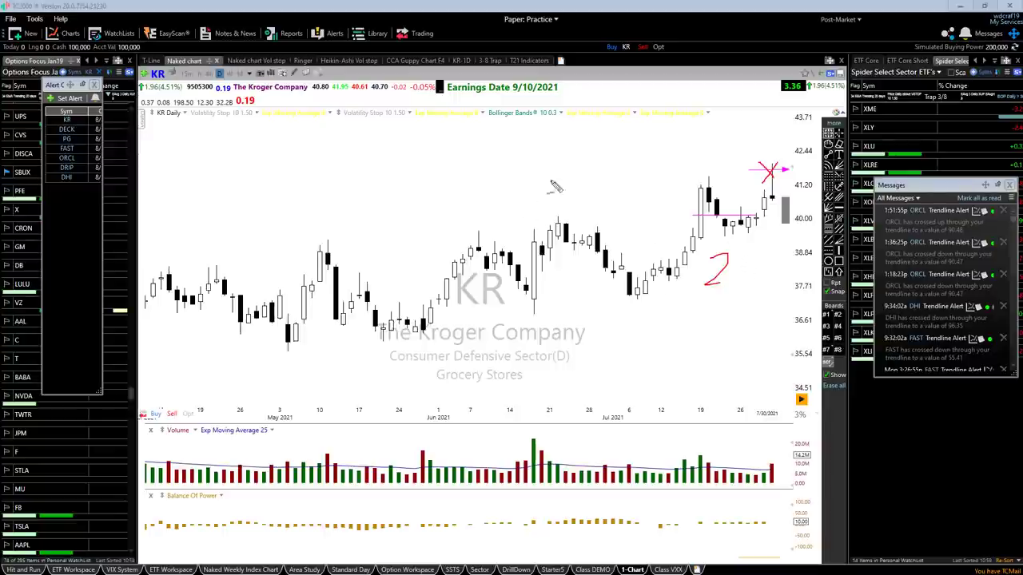
pyautogui.moveTo(577, 135); pyautogui.dragTo(575, 163)
pyautogui.moveTo(635, 171); pyautogui.dragTo(632, 191)
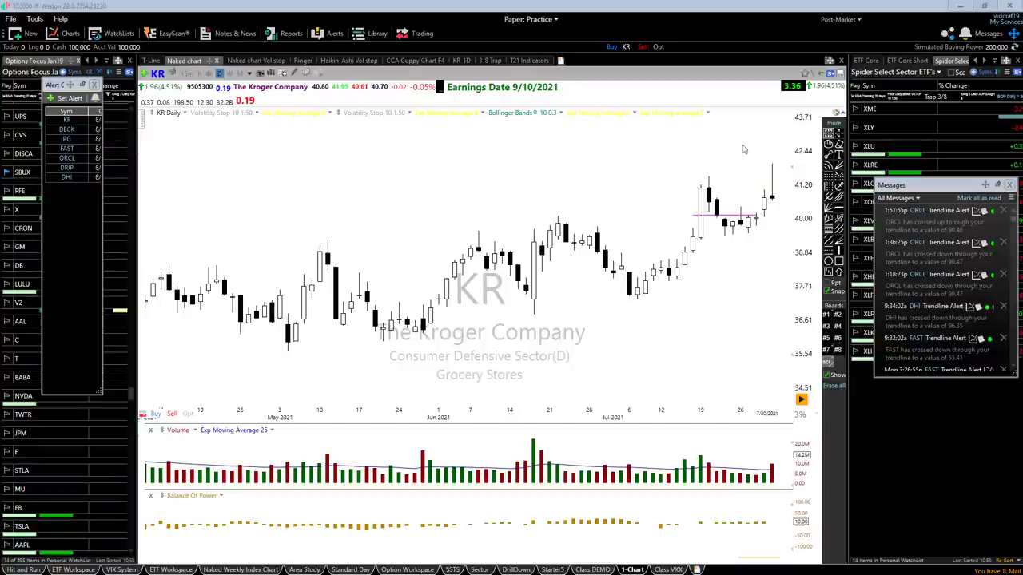
pyautogui.press('Escape')
# - Write a red 3 below the late July pullback, add red strokes near the mid-July high and the 7/30/2021 candle, and clear them
pyautogui.hotkey('ctrl', '2')
pyautogui.moveTo(718, 250)
pyautogui.mouseDown()
pyautogui.moveTo(726, 260)
pyautogui.moveTo(715, 274)
pyautogui.mouseUp()
pyautogui.moveTo(746, 167); pyautogui.dragTo(763, 176)
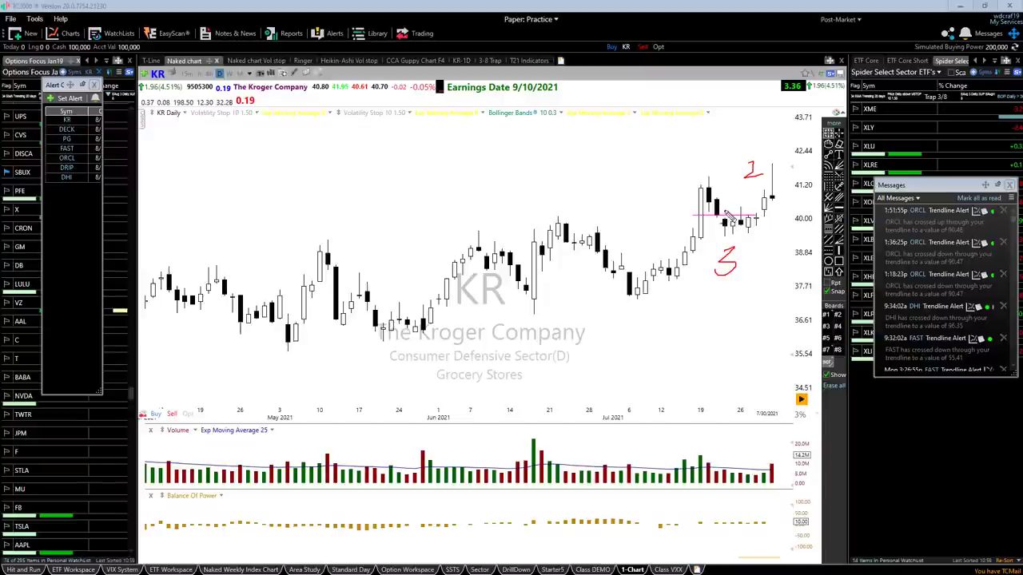
pyautogui.moveTo(697, 157); pyautogui.dragTo(733, 170)
pyautogui.moveTo(763, 258); pyautogui.dragTo(764, 270)
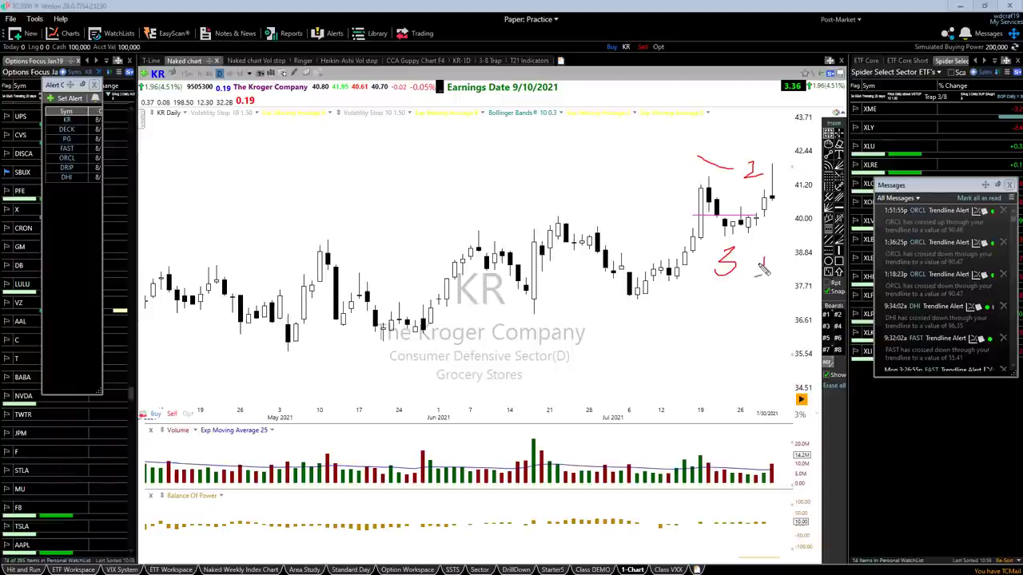
pyautogui.press('Escape')
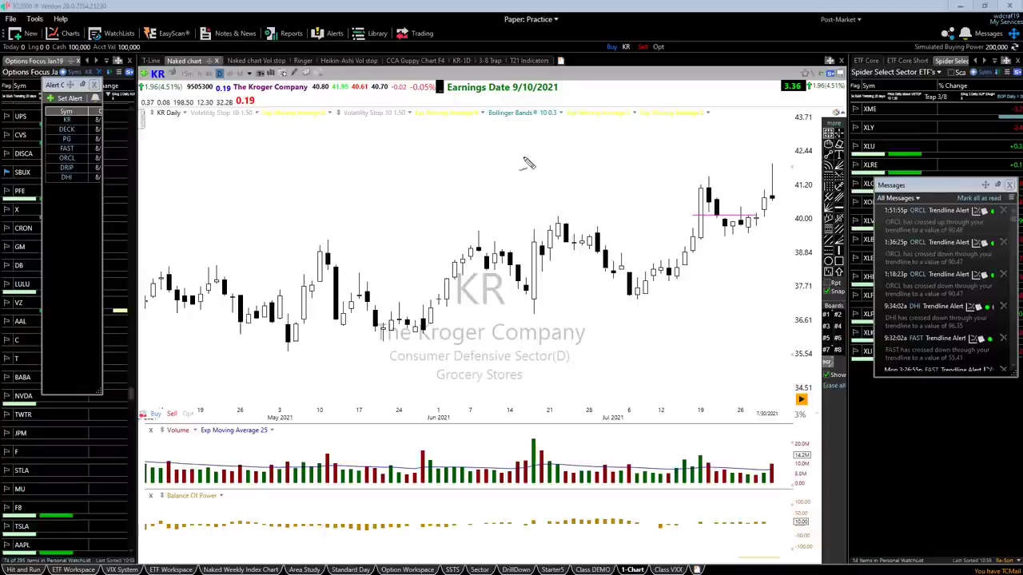
# - Write a red 3/4 above the June highs and draw a red arrow from the mid-July high to an X on the 7/30/2021 wick
pyautogui.moveTo(526, 169)
pyautogui.mouseDown()
pyautogui.moveTo(541, 179)
pyautogui.moveTo(521, 189)
pyautogui.mouseUp()
pyautogui.moveTo(550, 152)
pyautogui.mouseDown()
pyautogui.moveTo(541, 195)
pyautogui.moveTo(571, 182)
pyautogui.moveTo(558, 206)
pyautogui.mouseUp()
pyautogui.moveTo(710, 184)
pyautogui.mouseDown()
pyautogui.moveTo(758, 176)
pyautogui.moveTo(748, 185)
pyautogui.mouseUp()
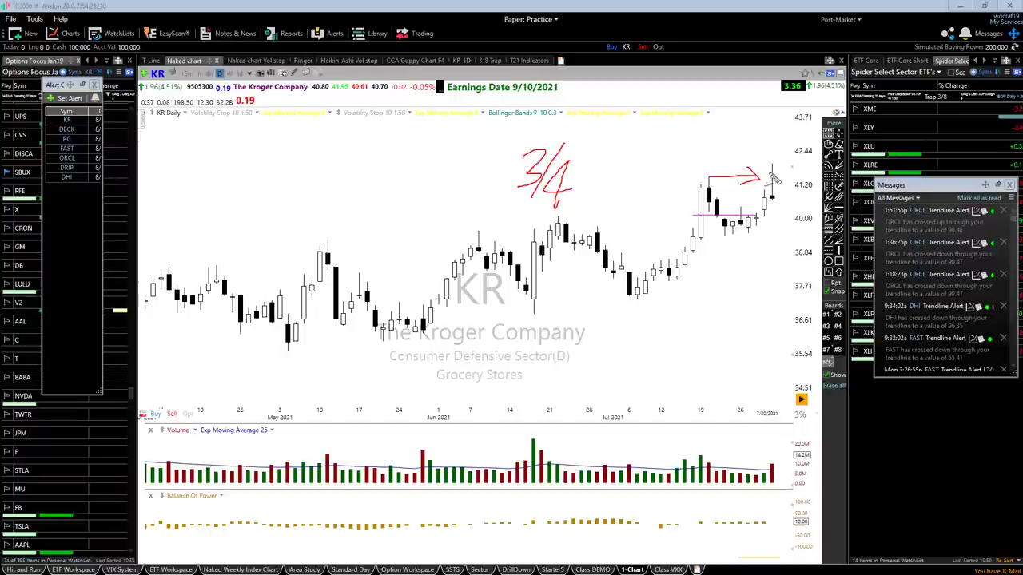
pyautogui.moveTo(764, 171); pyautogui.dragTo(776, 164)
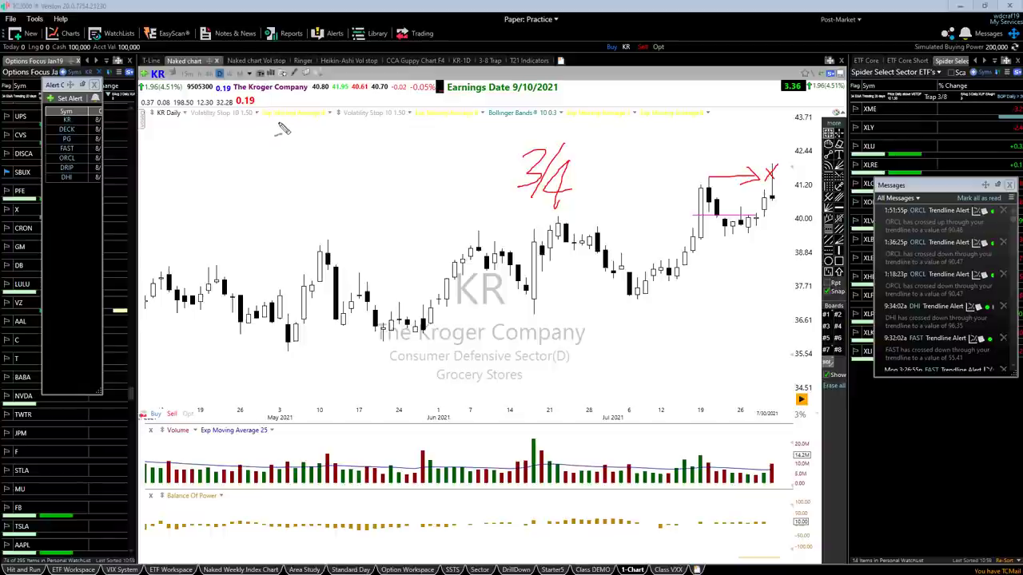
# - Sketch a red W and L tally with four marks under W and one X under L, and clear all the annotations
pyautogui.moveTo(270, 142); pyautogui.dragTo(319, 116)
pyautogui.moveTo(423, 115); pyautogui.dragTo(448, 150)
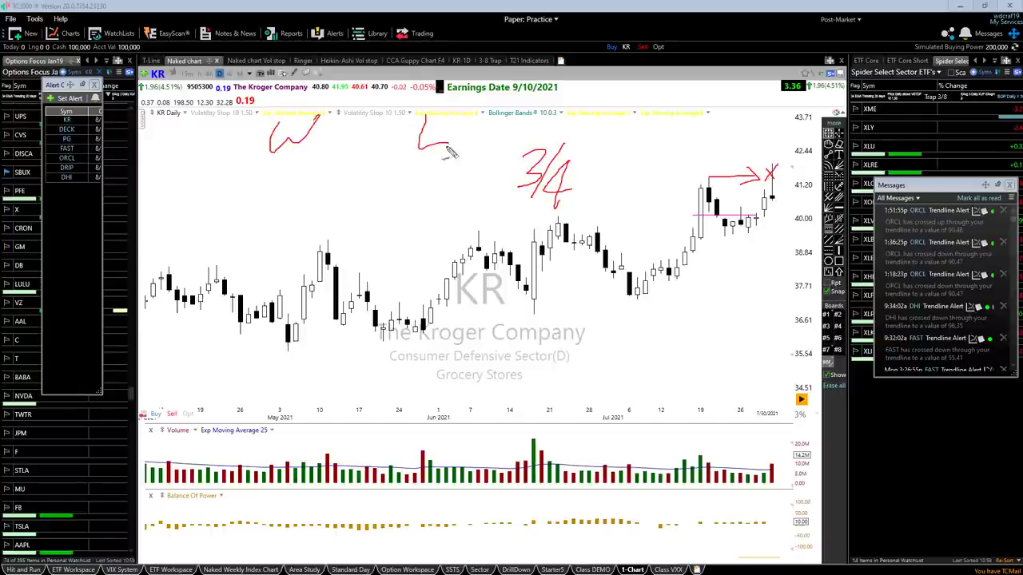
pyautogui.moveTo(292, 168); pyautogui.dragTo(303, 206)
pyautogui.moveTo(302, 168)
pyautogui.mouseDown()
pyautogui.moveTo(283, 201)
pyautogui.moveTo(284, 257)
pyautogui.mouseUp()
pyautogui.moveTo(305, 264); pyautogui.dragTo(270, 312)
pyautogui.moveTo(273, 279)
pyautogui.mouseDown()
pyautogui.moveTo(297, 328)
pyautogui.moveTo(281, 351)
pyautogui.moveTo(306, 357)
pyautogui.mouseUp()
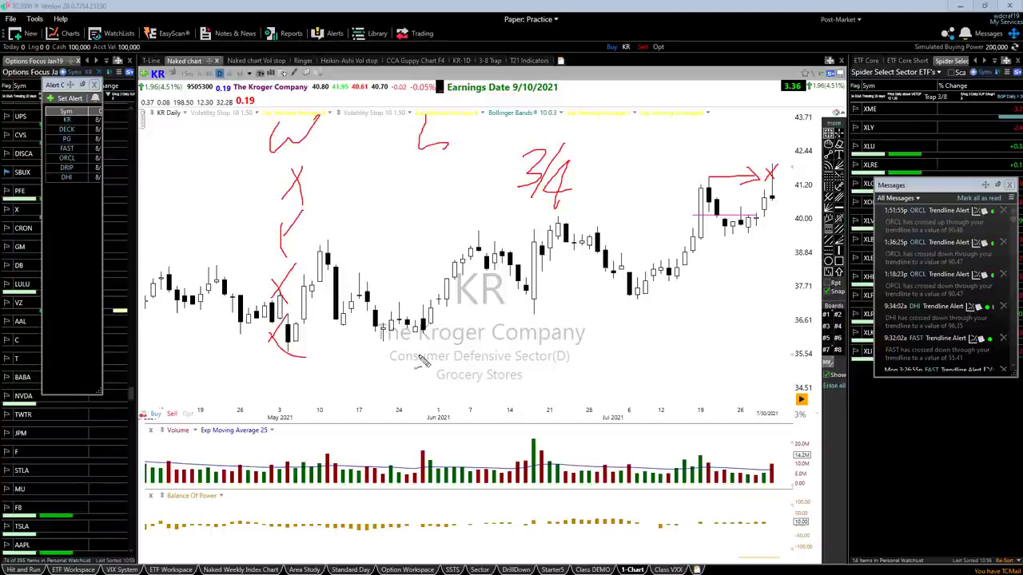
pyautogui.moveTo(417, 356); pyautogui.dragTo(400, 375)
pyautogui.moveTo(402, 360); pyautogui.dragTo(411, 370)
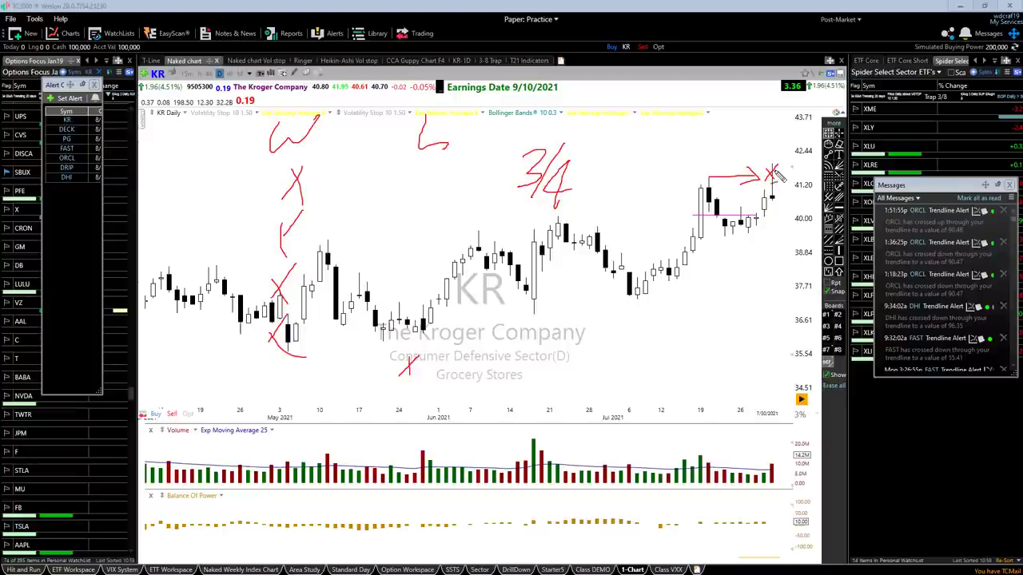
pyautogui.press('Escape')
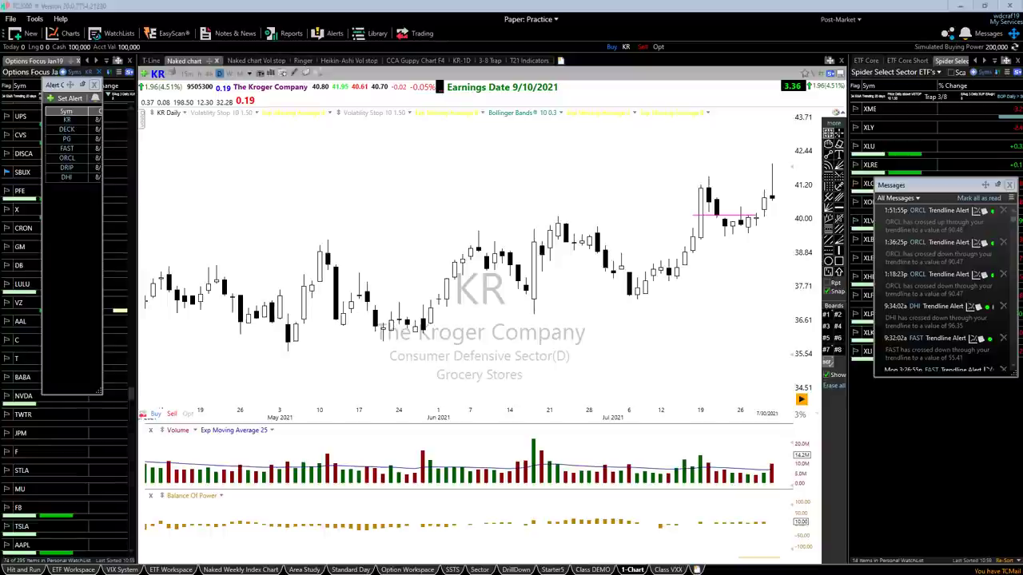
# - Draw a rising support arrow from the early July low and a steeper arrow along the mid-July rally, and clear both
pyautogui.moveTo(635, 295); pyautogui.dragTo(797, 208)
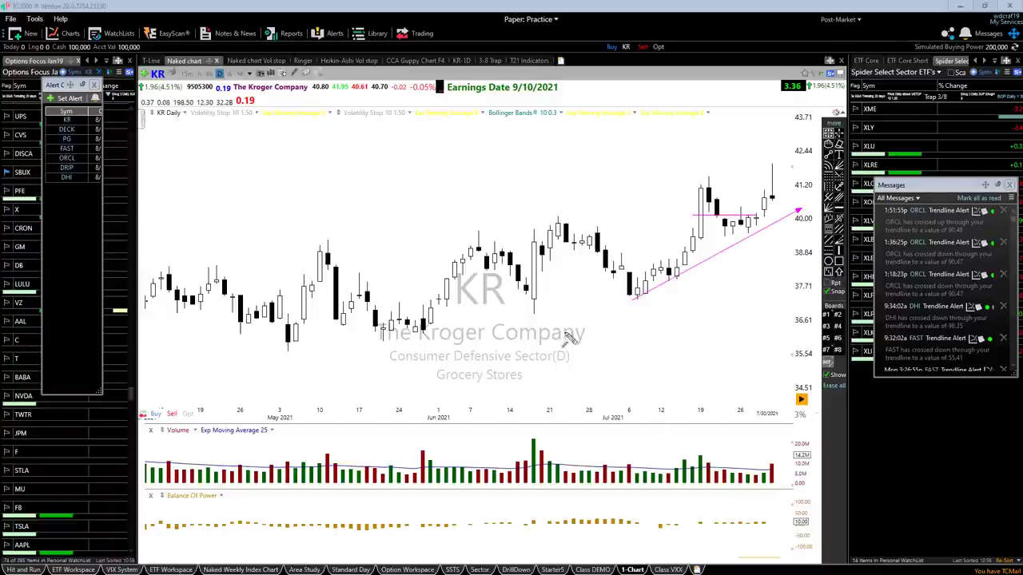
pyautogui.moveTo(666, 277); pyautogui.dragTo(696, 223)
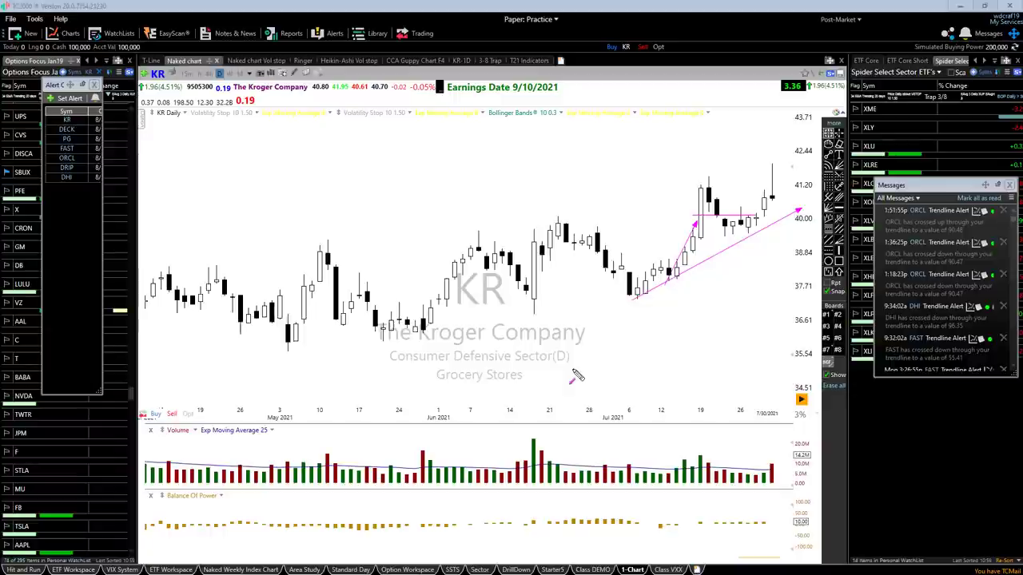
pyautogui.press('Delete')
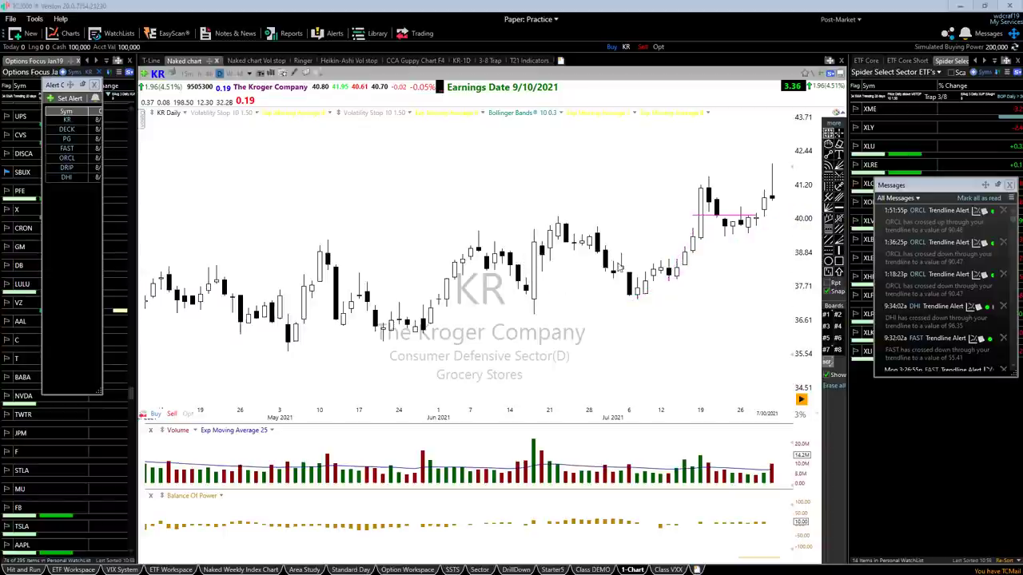
# - Advance KR's daily chart bar by bar to 8/6/2021
pyautogui.click(649, 390)
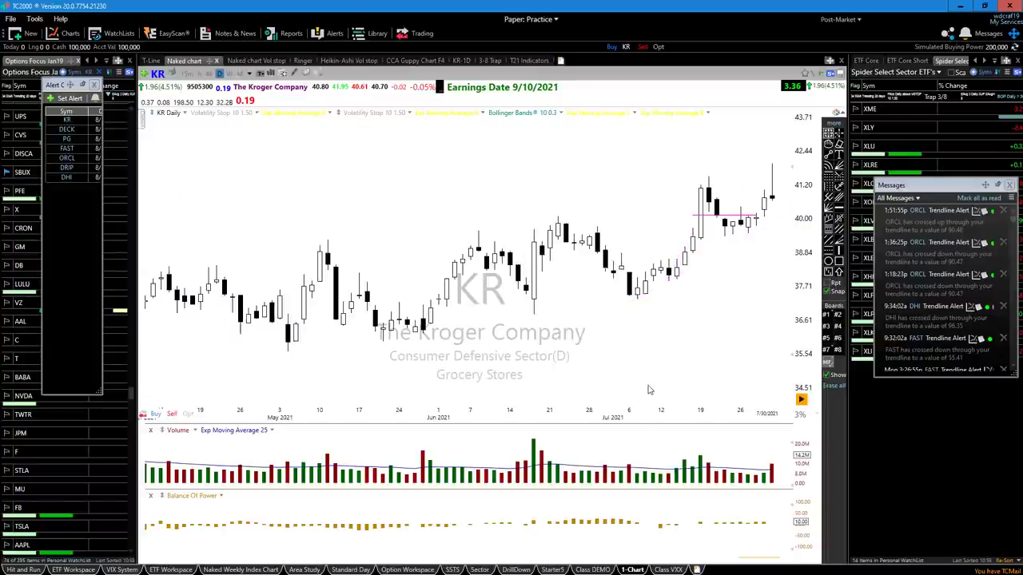
pyautogui.press('Right')
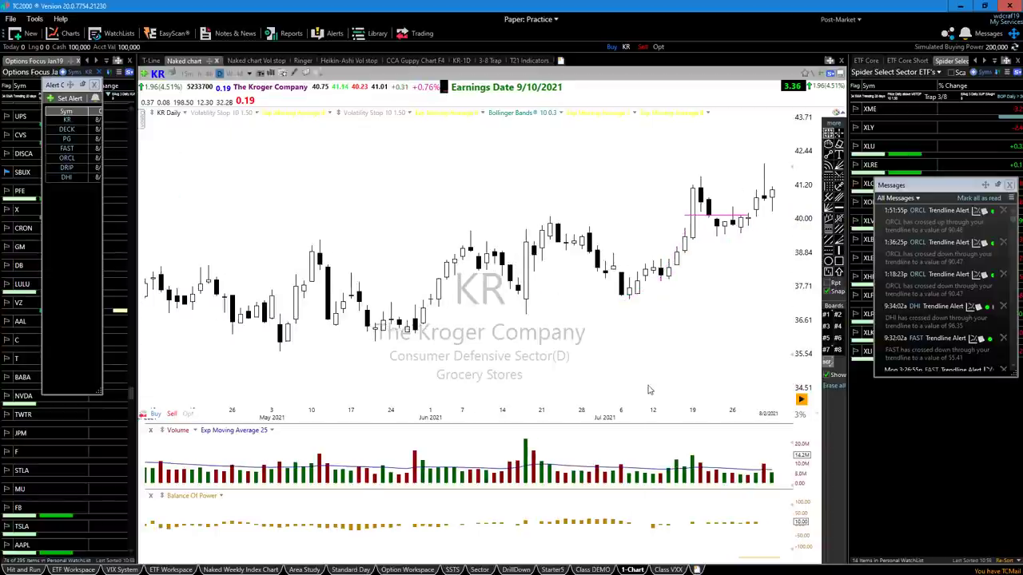
pyautogui.press('Right')
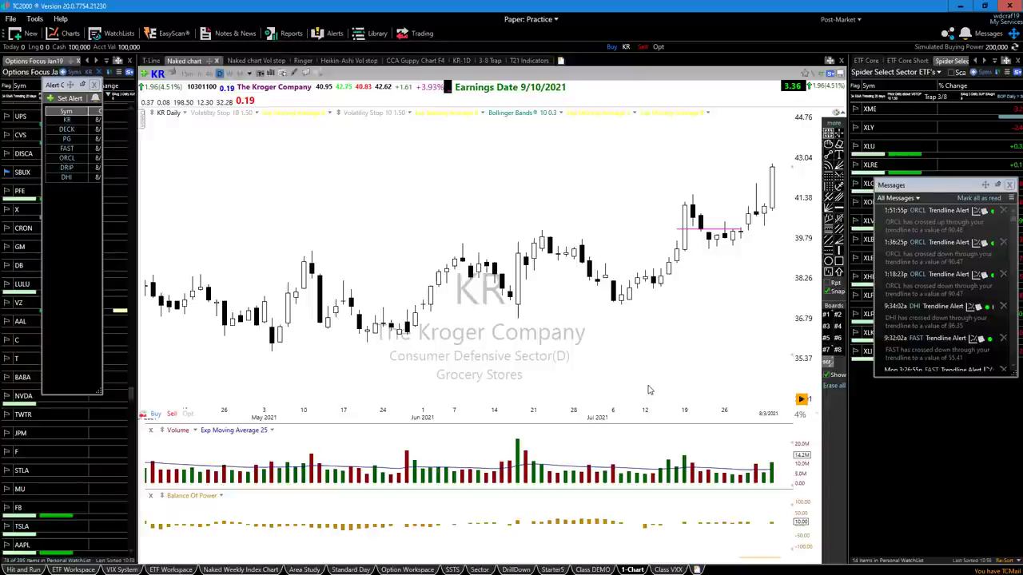
pyautogui.press('Right')
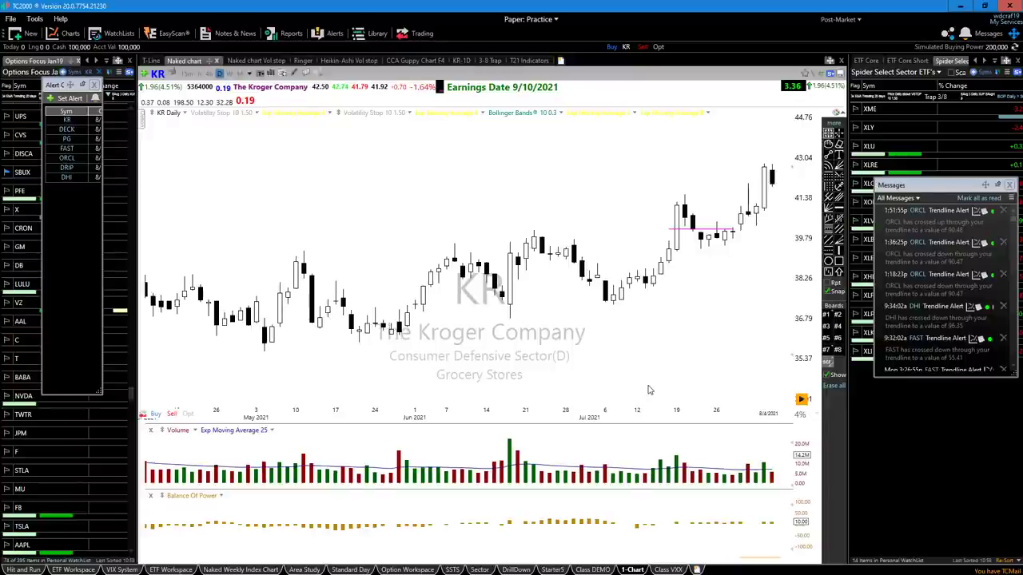
pyautogui.press('Right')
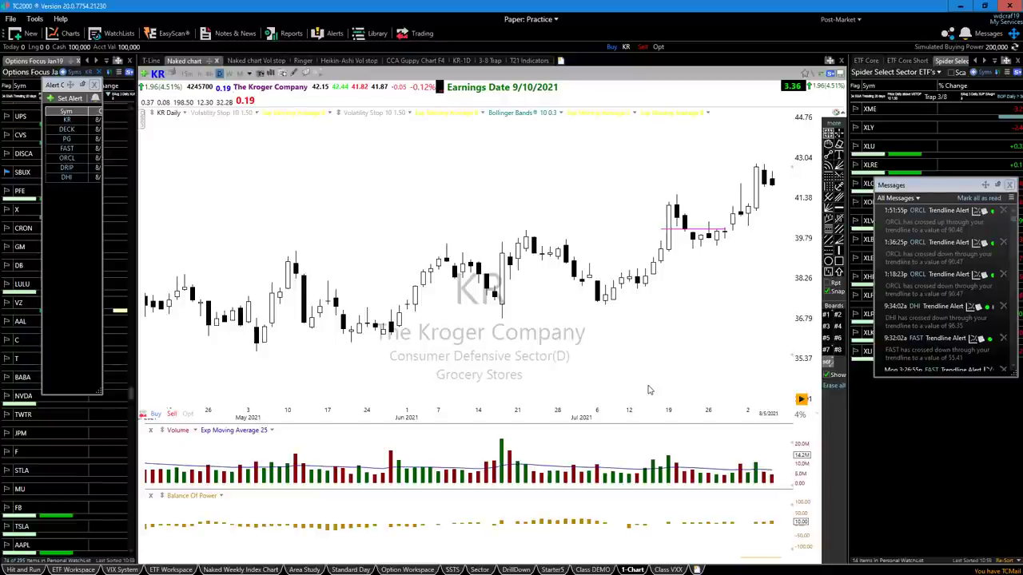
pyautogui.press('Right')
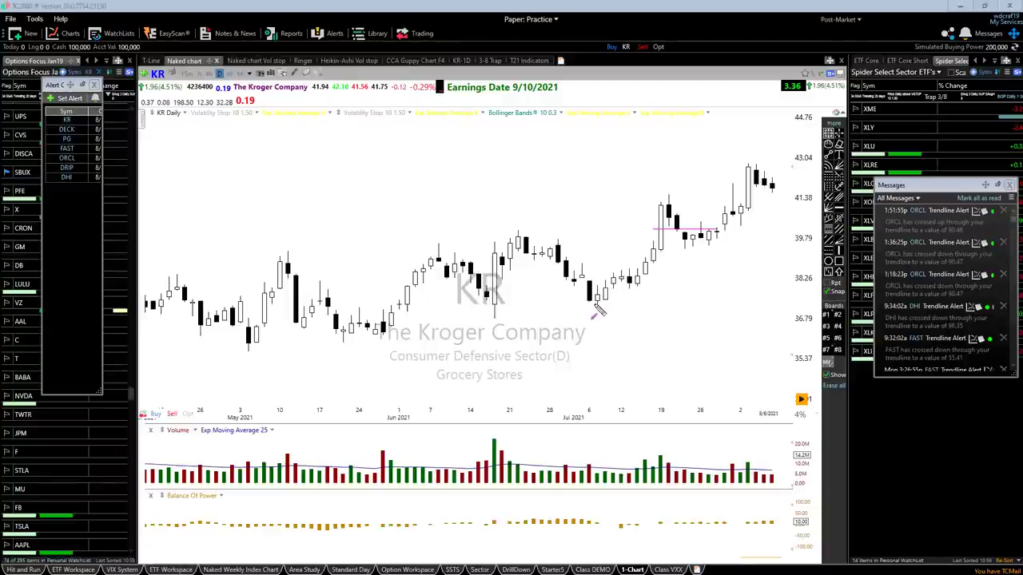
# - Draw a rising arrow under the July lows, a horizontal arrow from the mid-July high and a projected candle, and move the trendline onto the early August candles
pyautogui.moveTo(597, 302)
pyautogui.mouseDown()
pyautogui.moveTo(783, 244)
pyautogui.moveTo(822, 177)
pyautogui.mouseUp()
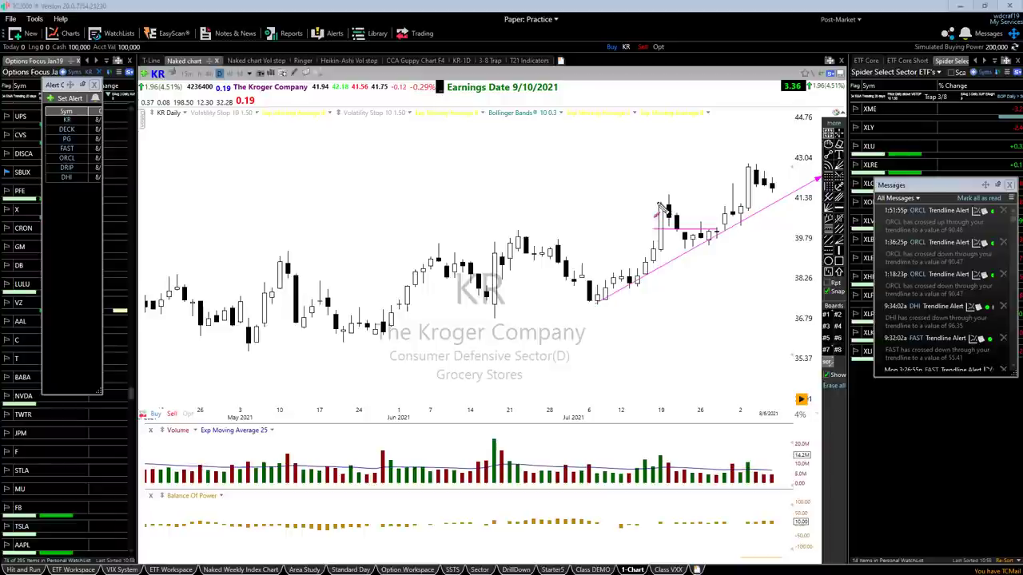
pyautogui.moveTo(664, 205); pyautogui.dragTo(747, 203)
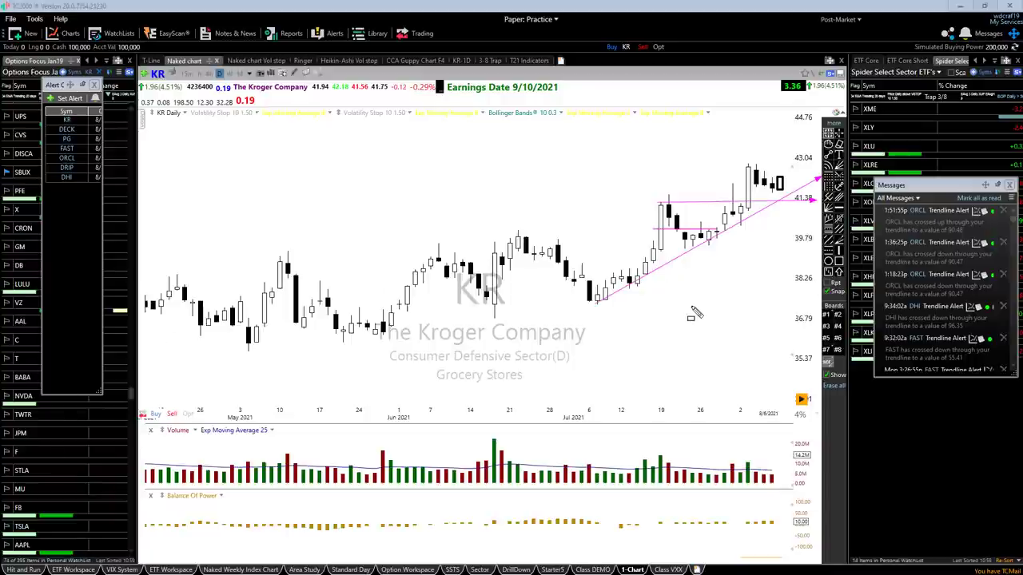
pyautogui.moveTo(685, 237); pyautogui.dragTo(772, 183)
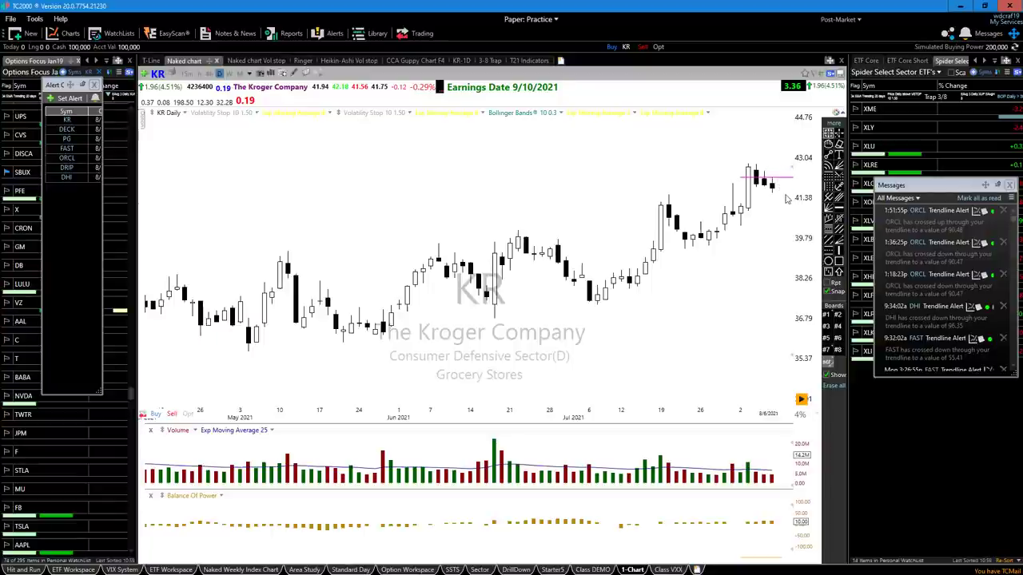
# - Advance the chart to 8/9/2021 and on to 8/10/2021, drawing a horizontal arrow under the early August pullback lows on each date
pyautogui.moveTo(786, 199); pyautogui.dragTo(789, 194)
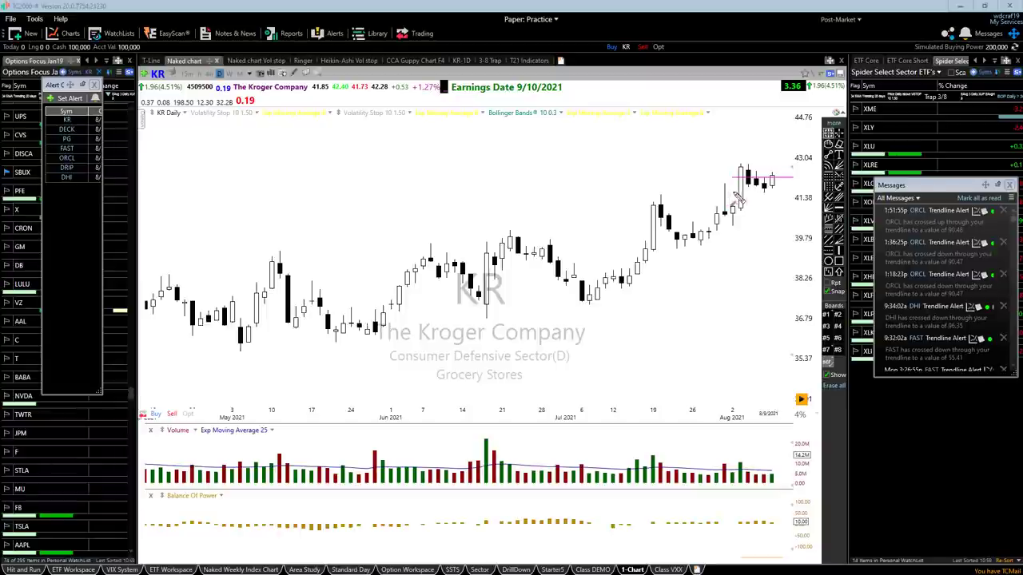
pyautogui.moveTo(730, 192); pyautogui.dragTo(809, 195)
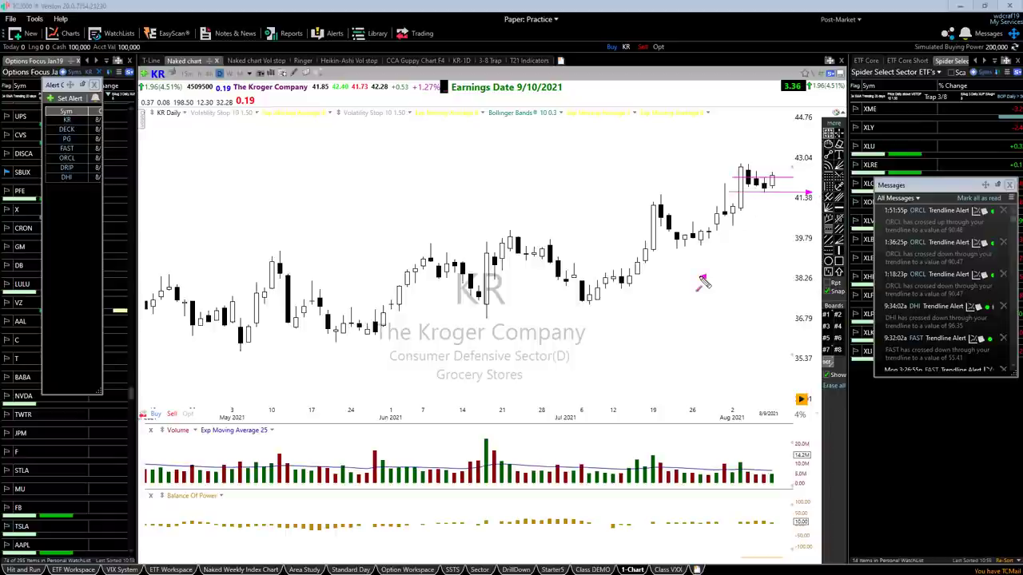
pyautogui.press('Escape')
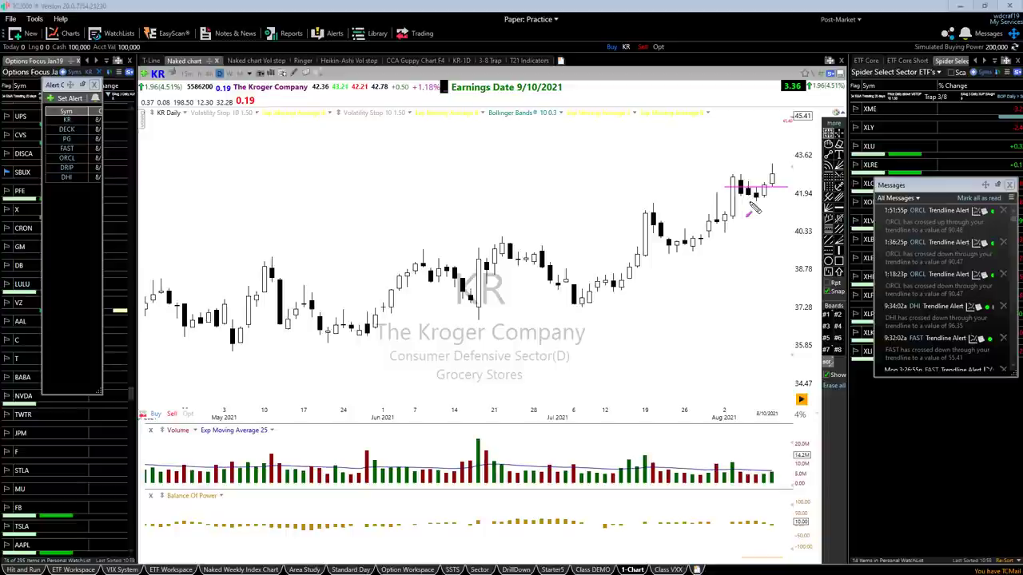
pyautogui.moveTo(752, 200); pyautogui.dragTo(804, 199)
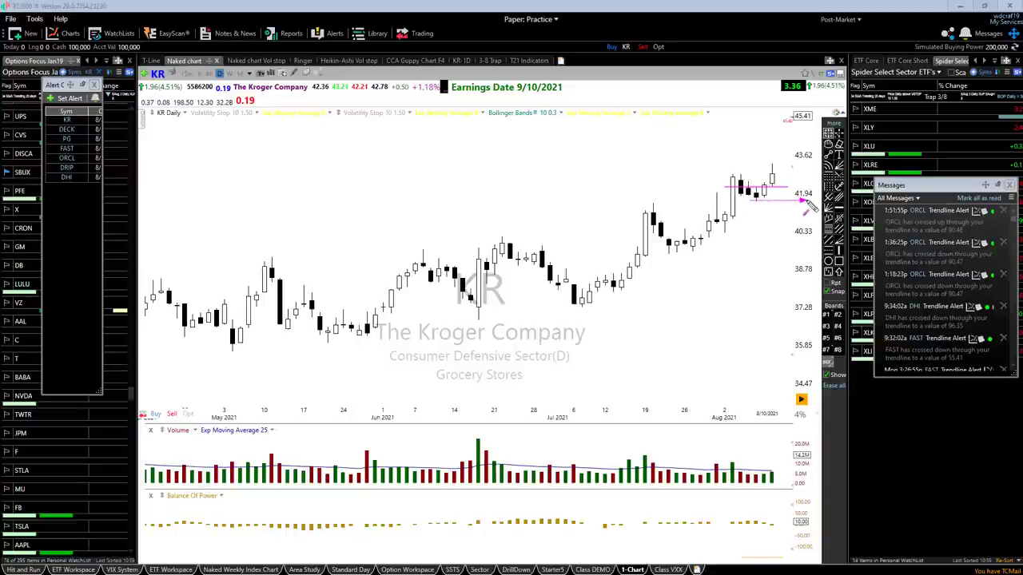
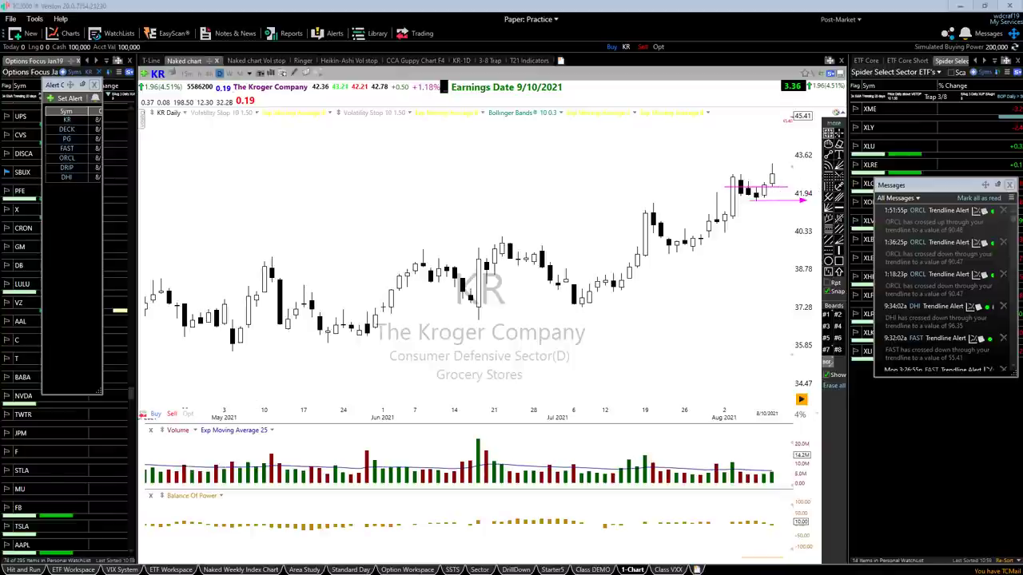
# - Sketch a dip-and-rebound arrow path from the 8/10/2021 candle, clear the arrows and advance the chart to 8/11/2021
pyautogui.moveTo(774, 171); pyautogui.dragTo(801, 198)
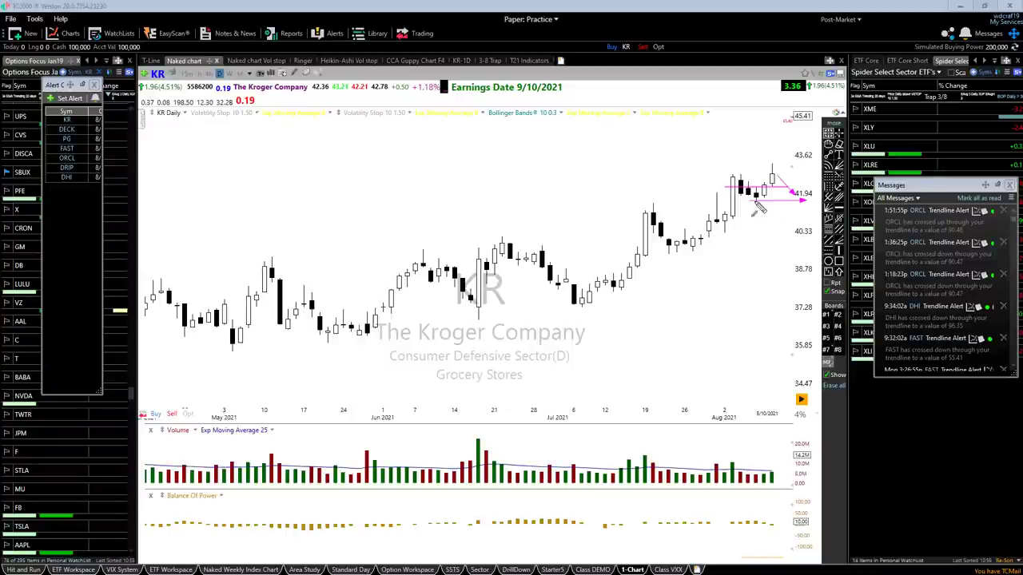
pyautogui.moveTo(799, 192); pyautogui.dragTo(810, 170)
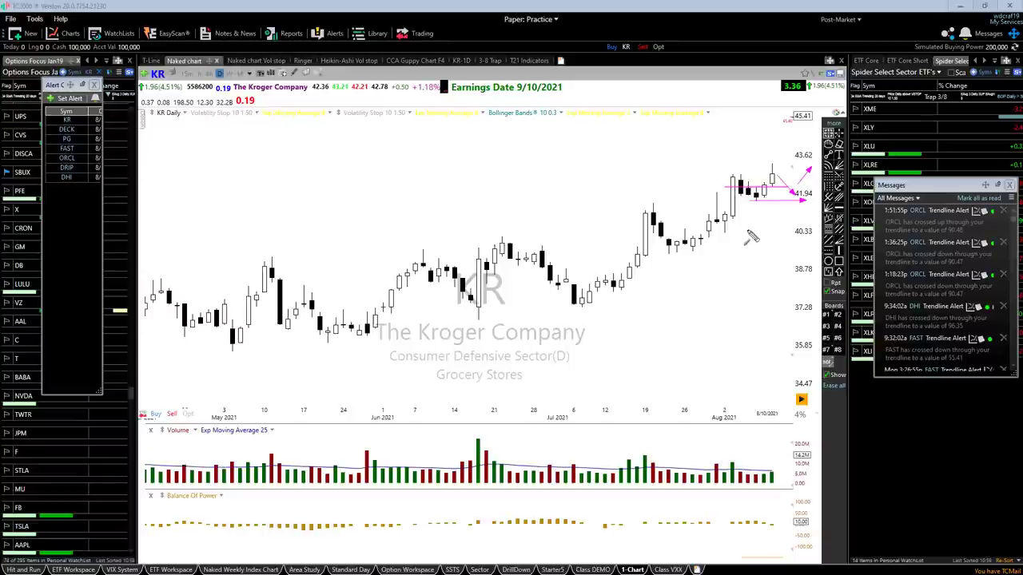
pyautogui.click(749, 239)
pyautogui.press('Right')
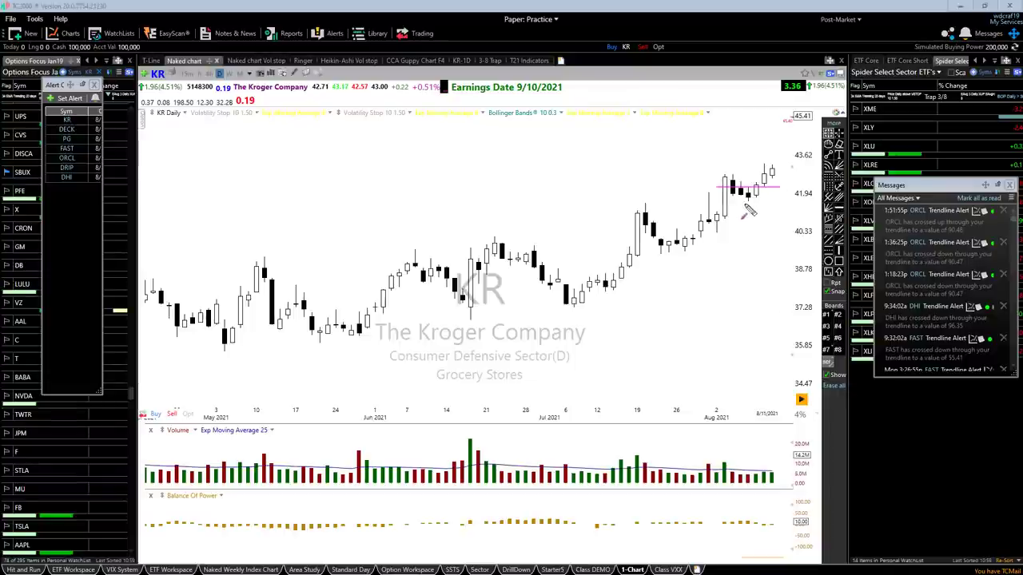
# - Draw horizontal arrows under the early August lows and above the latest candles, add a projected candle, and advance KR's chart to 8/13/2021
pyautogui.moveTo(749, 205); pyautogui.dragTo(791, 208)
pyautogui.moveTo(737, 137); pyautogui.dragTo(797, 138)
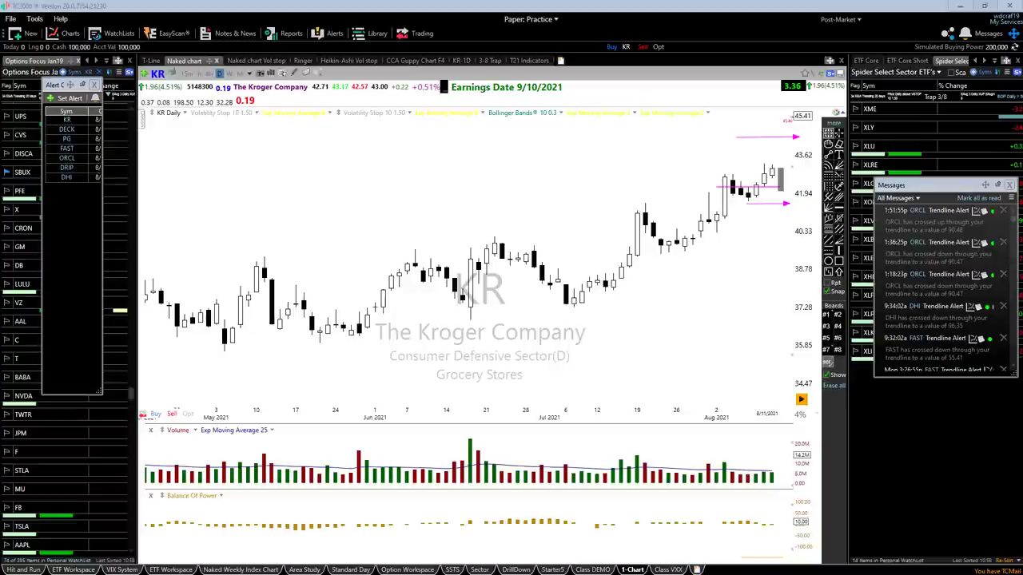
pyautogui.moveTo(791, 158); pyautogui.dragTo(799, 183)
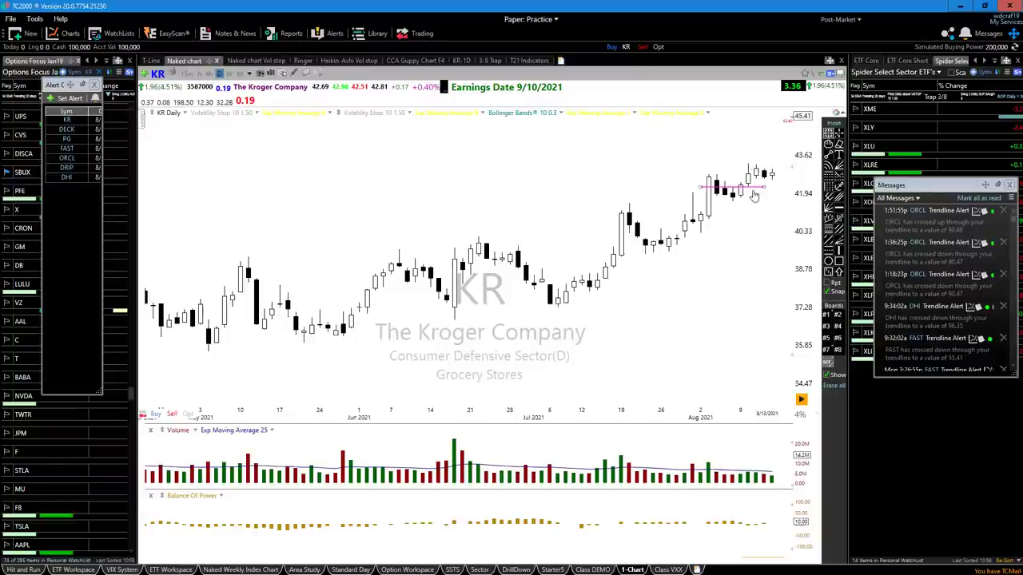
# - Move the trendline onto the mid-August highs, draw arrows from the early August high and under the July lows, clear the arrows and advance to 8/16/2021
pyautogui.moveTo(753, 192); pyautogui.dragTo(794, 175)
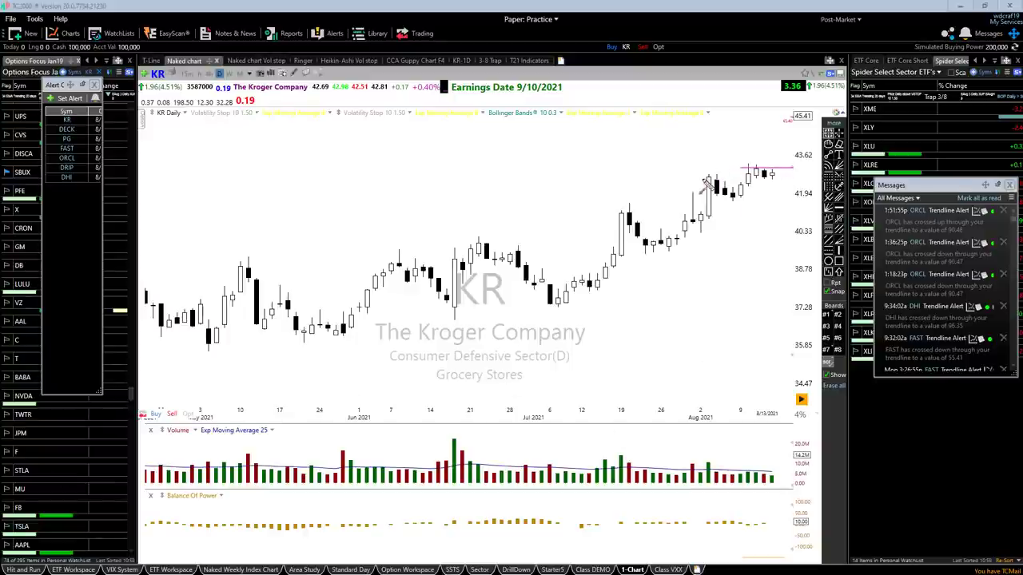
pyautogui.moveTo(800, 177); pyautogui.dragTo(807, 181)
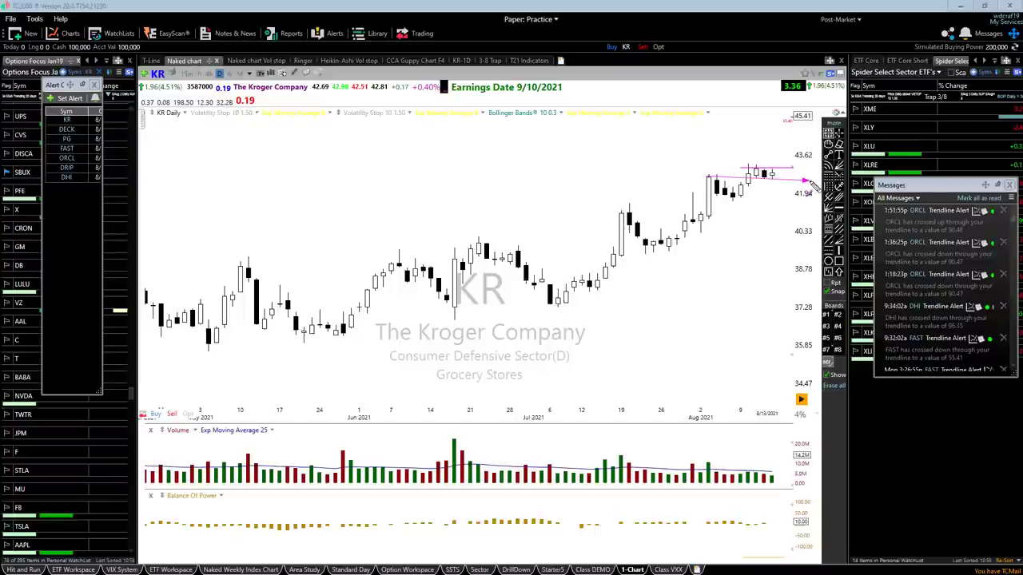
pyautogui.moveTo(564, 308); pyautogui.dragTo(807, 165)
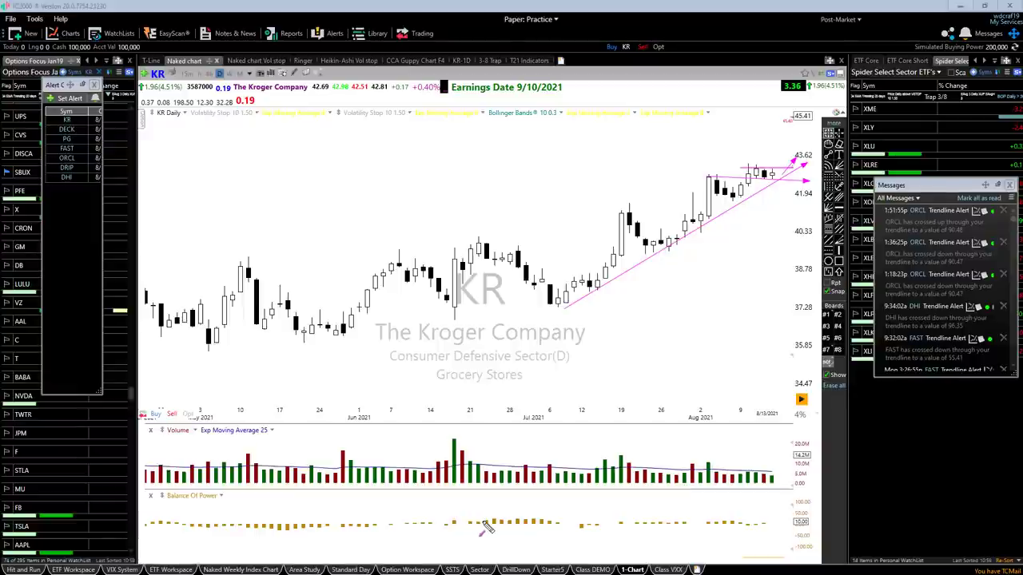
pyautogui.press('Delete')
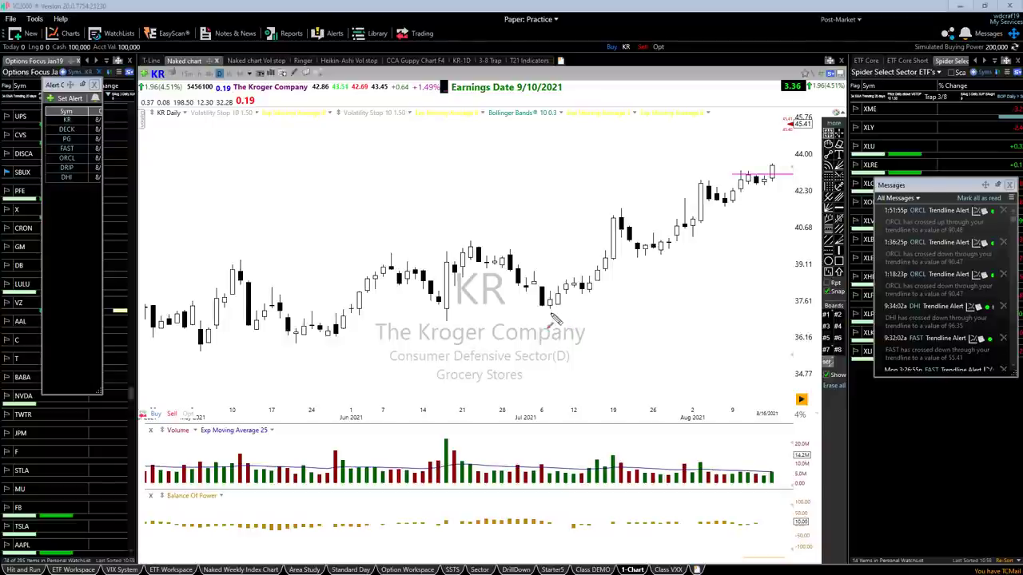
# - Draw a rising arrow under the July-August lows and sketch two arrow paths in the empty chart area: rise-dip-rise and rise-sideways-rise
pyautogui.moveTo(551, 313)
pyautogui.mouseDown()
pyautogui.moveTo(678, 261)
pyautogui.moveTo(805, 167)
pyautogui.mouseUp()
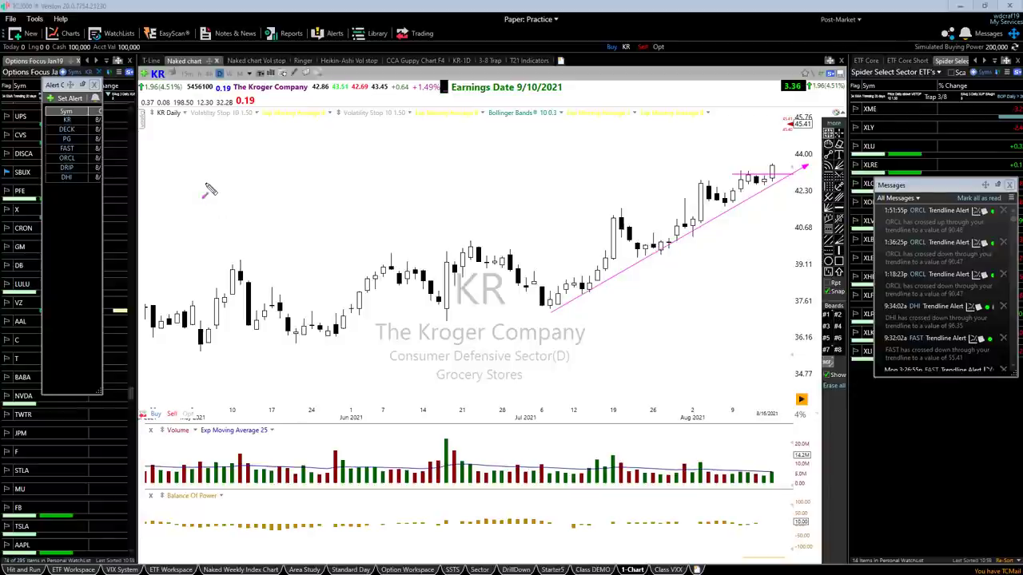
pyautogui.click(184, 223)
pyautogui.click(256, 184)
pyautogui.click(302, 193)
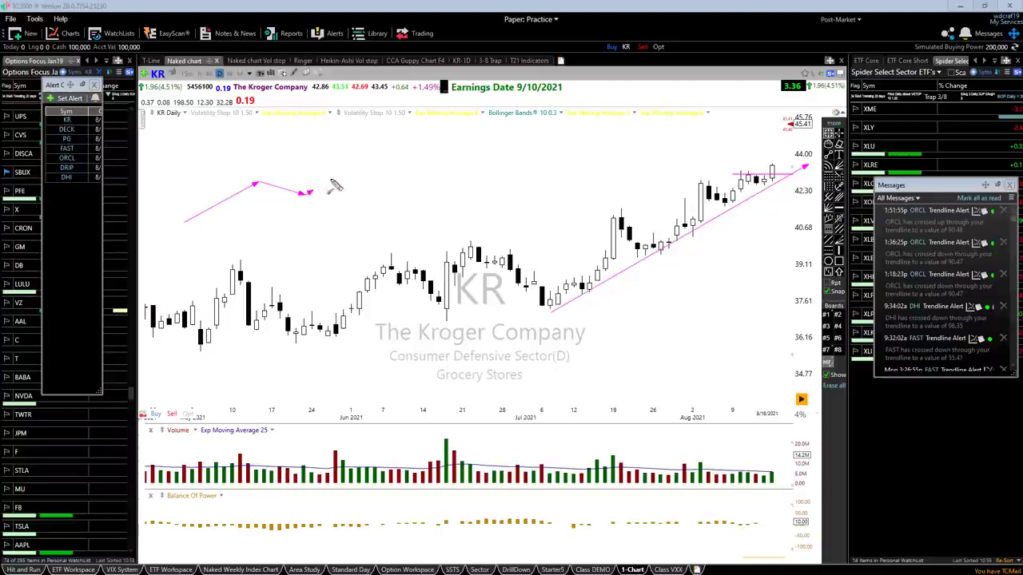
pyautogui.doubleClick(349, 170)
pyautogui.click(425, 197)
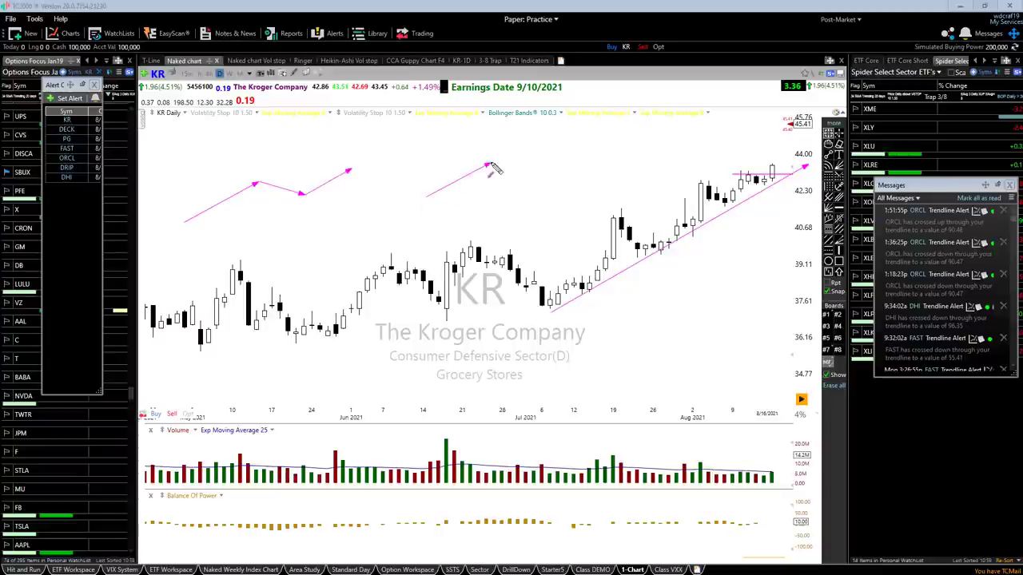
pyautogui.click(487, 163)
pyautogui.click(552, 161)
pyautogui.doubleClick(579, 148)
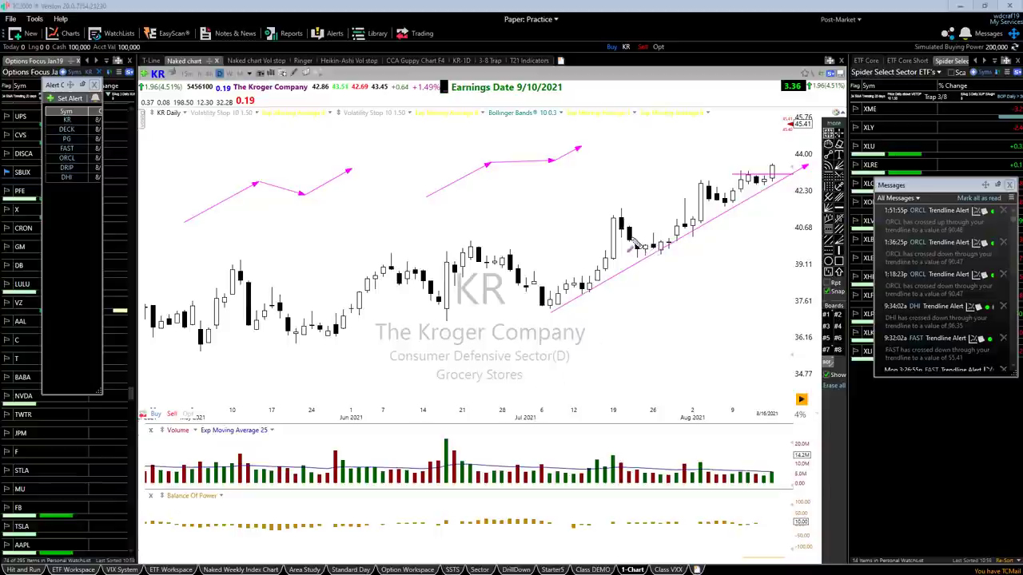
# - Mark the late July sideways stretch and the early August pullback with arrows, and clear all arrows from KR's chart
pyautogui.click(629, 237)
pyautogui.doubleClick(697, 237)
pyautogui.click(690, 179)
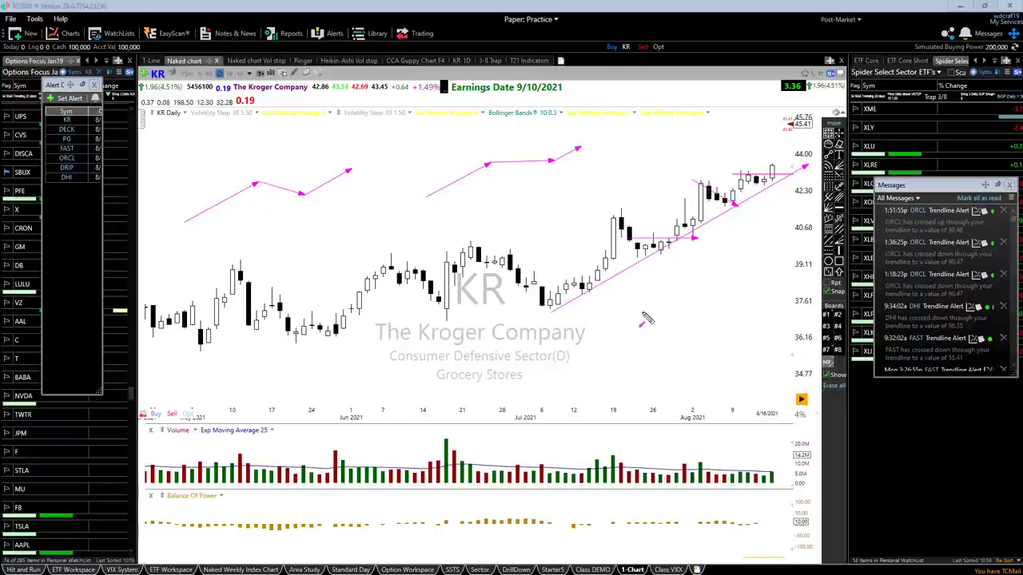
pyautogui.press('Delete')
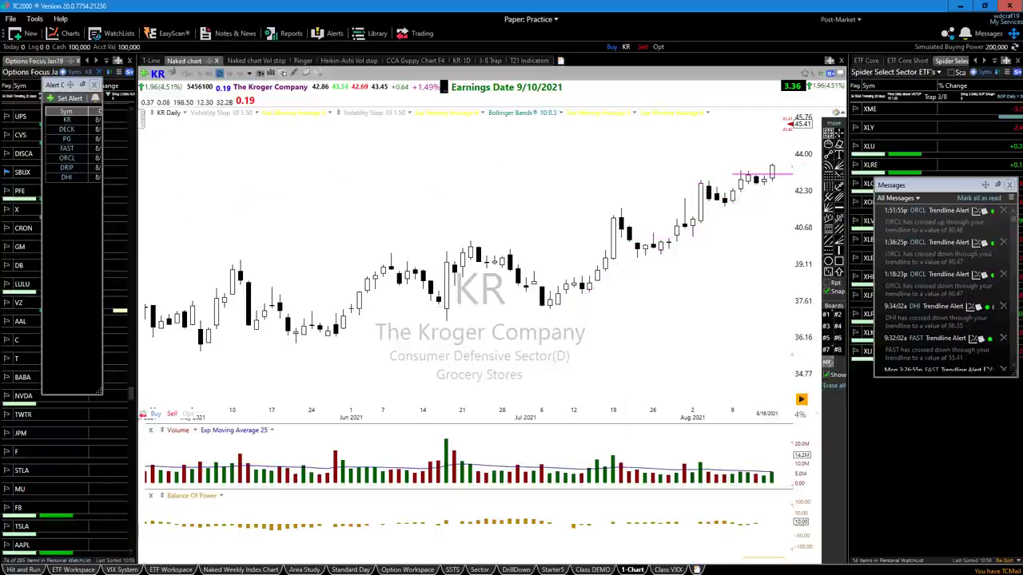
# - Advance KR's chart to 8/17/2021 and open FAST's daily chart from the alert list
pyautogui.press('Left')
pyautogui.hscroll(10, 460, 263)
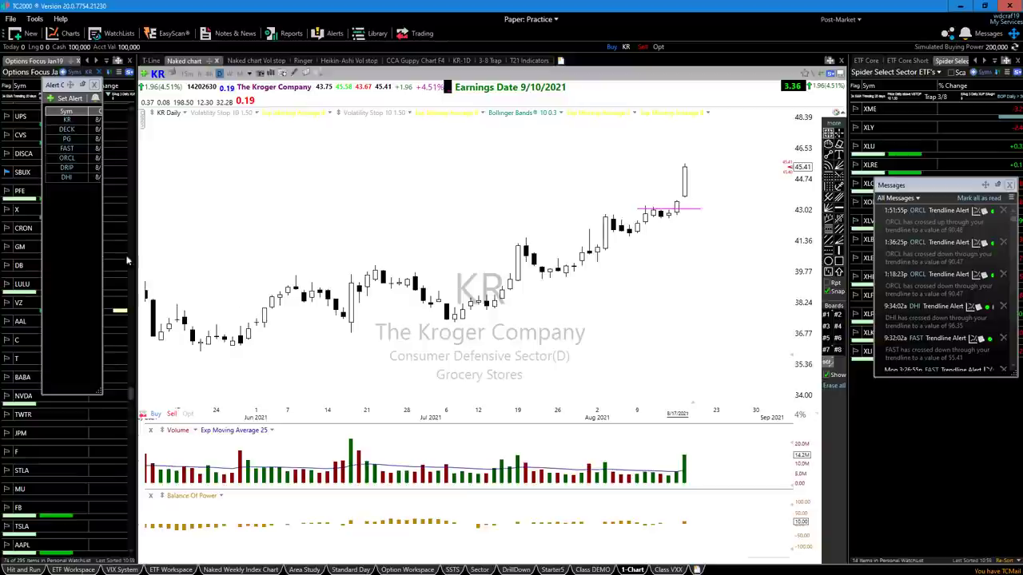
pyautogui.click(66, 150)
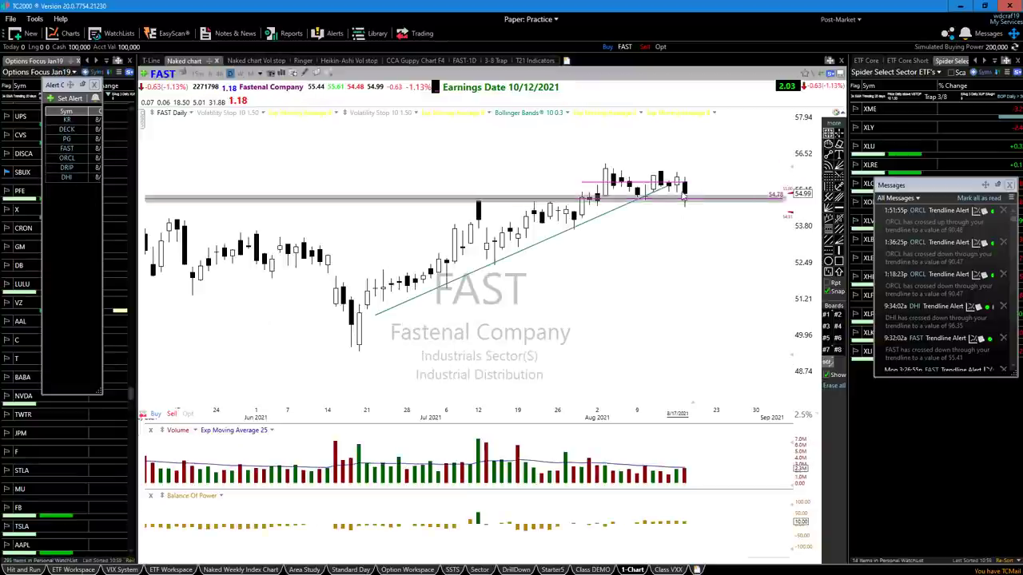
# - Draw arrows on FAST's chart along the 54.78 line, the rising trendline and the August swing, point one at the pullback low, and clear them
pyautogui.scroll(1, 597, 299)
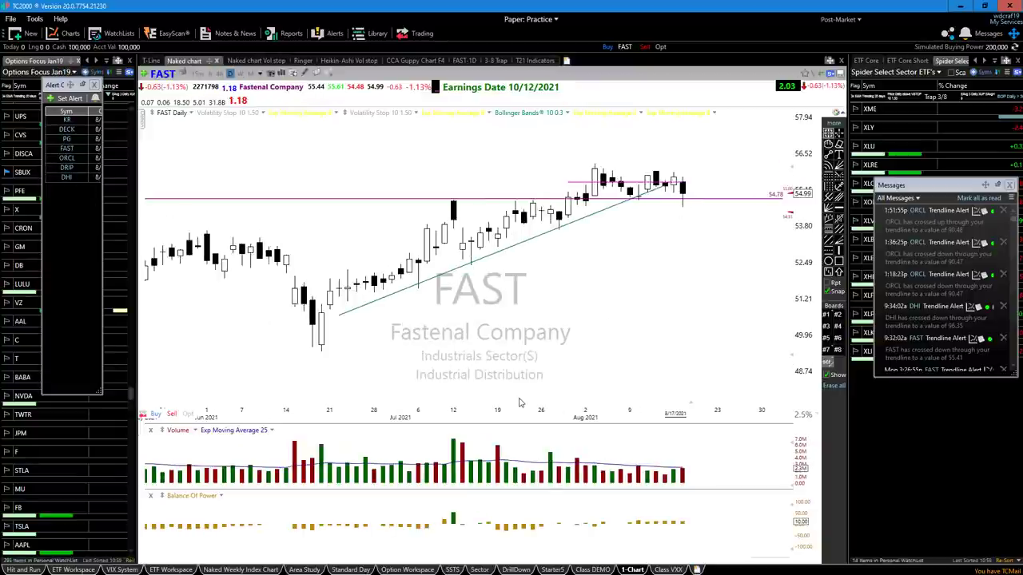
pyautogui.scroll(1, 509, 395)
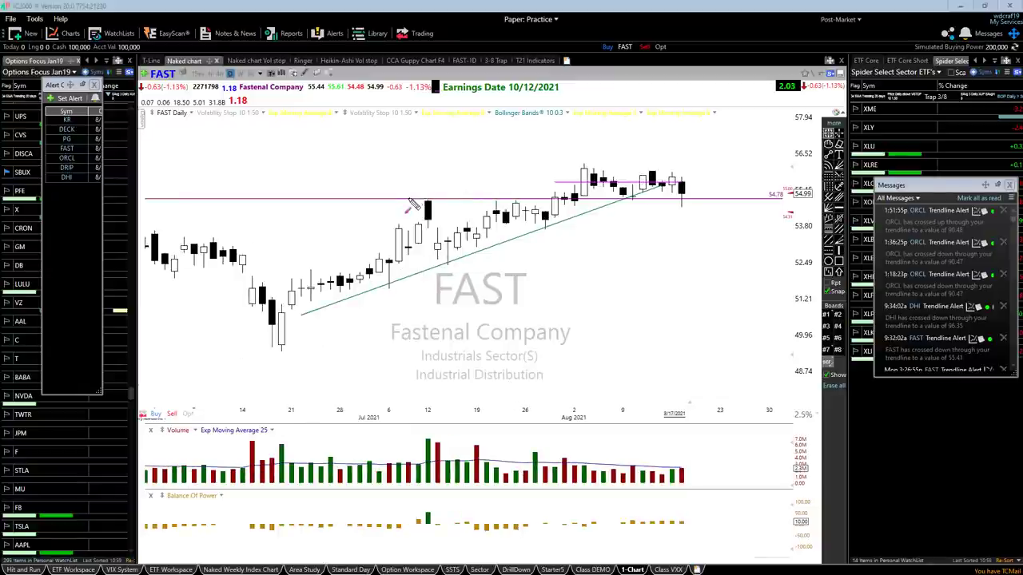
pyautogui.moveTo(409, 196); pyautogui.dragTo(740, 198)
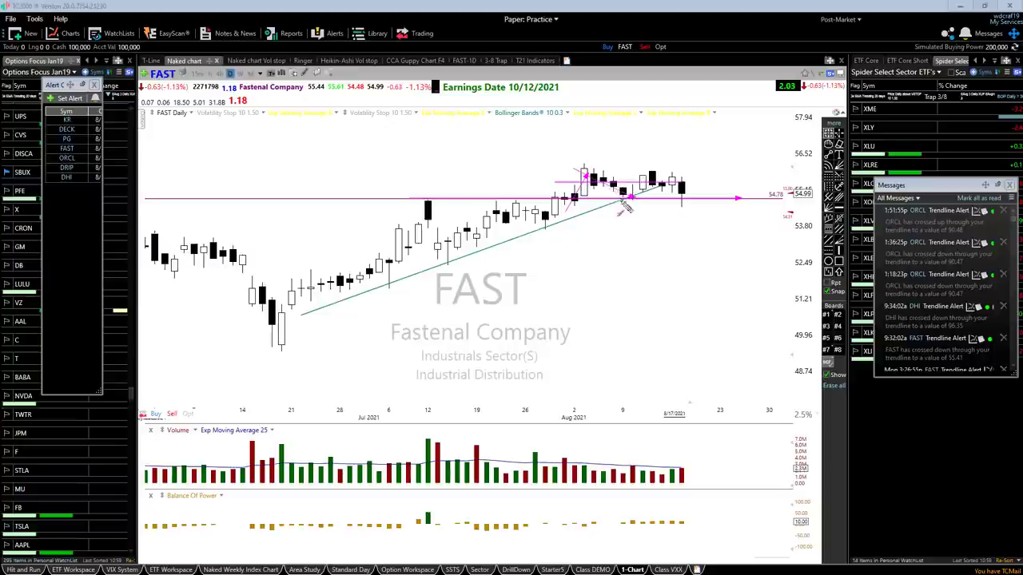
pyautogui.moveTo(297, 317); pyautogui.dragTo(705, 182)
pyautogui.moveTo(668, 273); pyautogui.dragTo(645, 203)
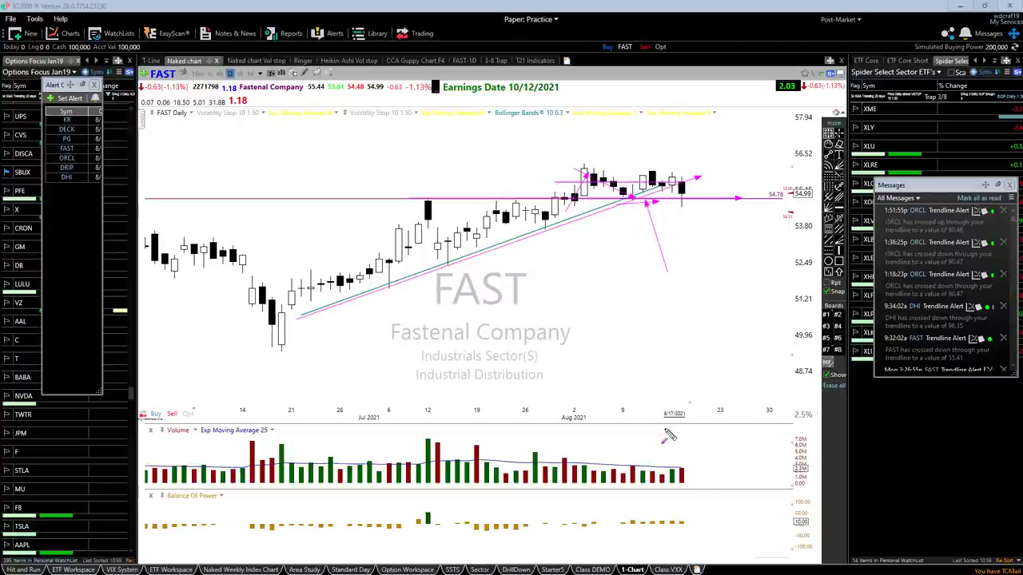
pyautogui.press('e')
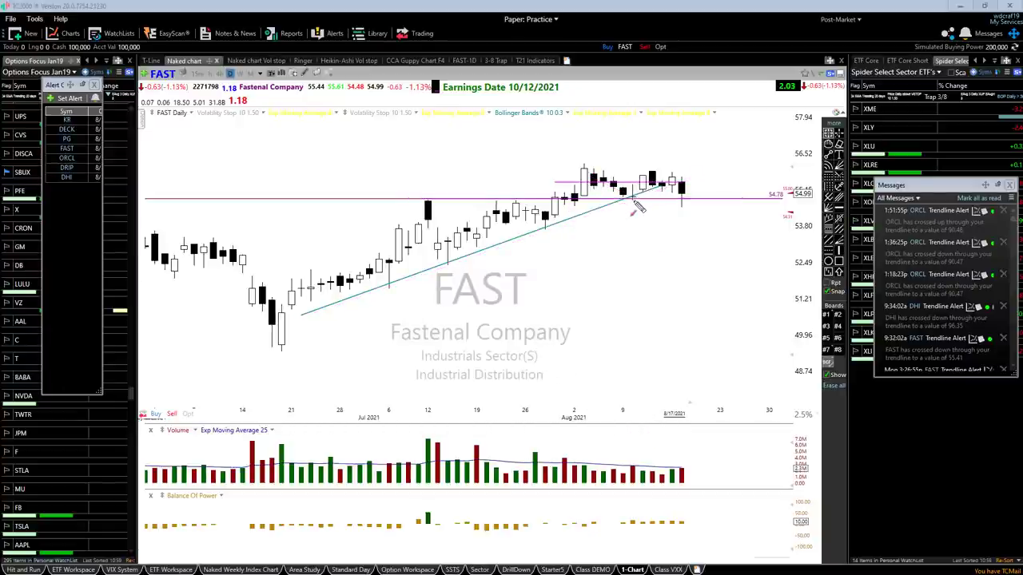
# - Draw a horizontal arrow just under FAST's August pullback low and another arrow pointing up at that level, and clear both
pyautogui.moveTo(617, 203)
pyautogui.mouseDown()
pyautogui.moveTo(703, 214)
pyautogui.moveTo(693, 222)
pyautogui.mouseUp()
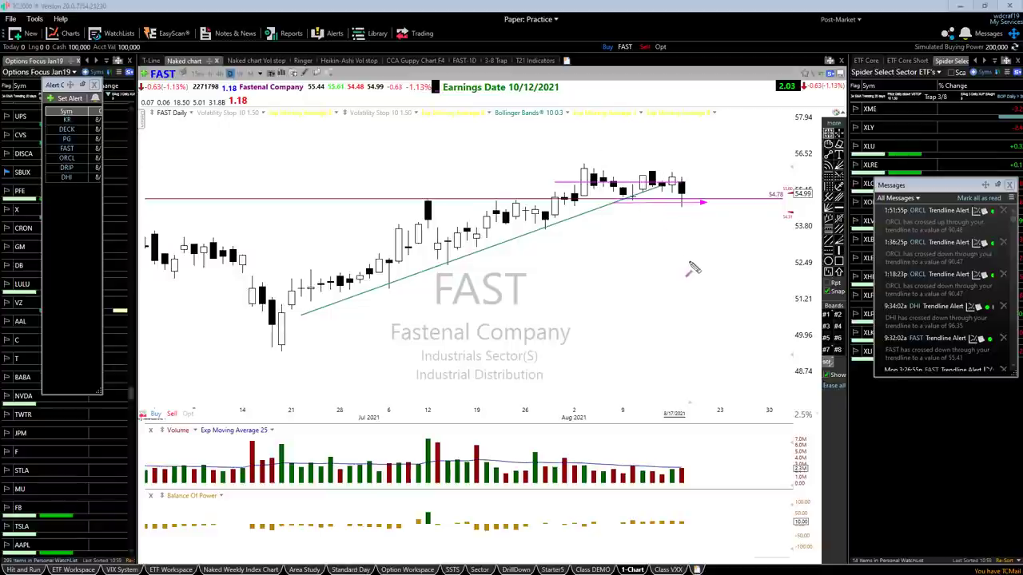
pyautogui.moveTo(686, 261); pyautogui.dragTo(648, 200)
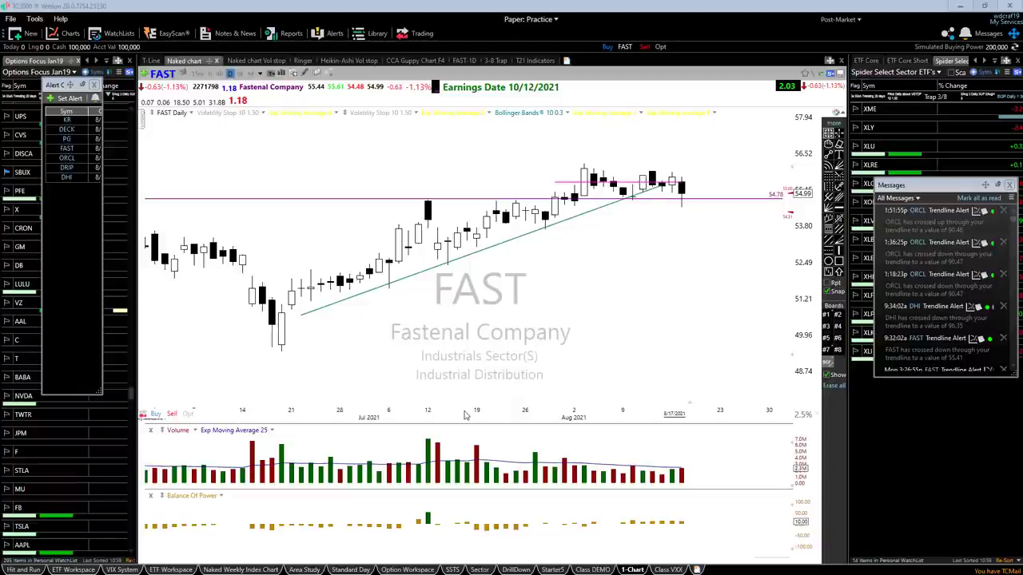
pyautogui.scroll(-4, 493, 394)
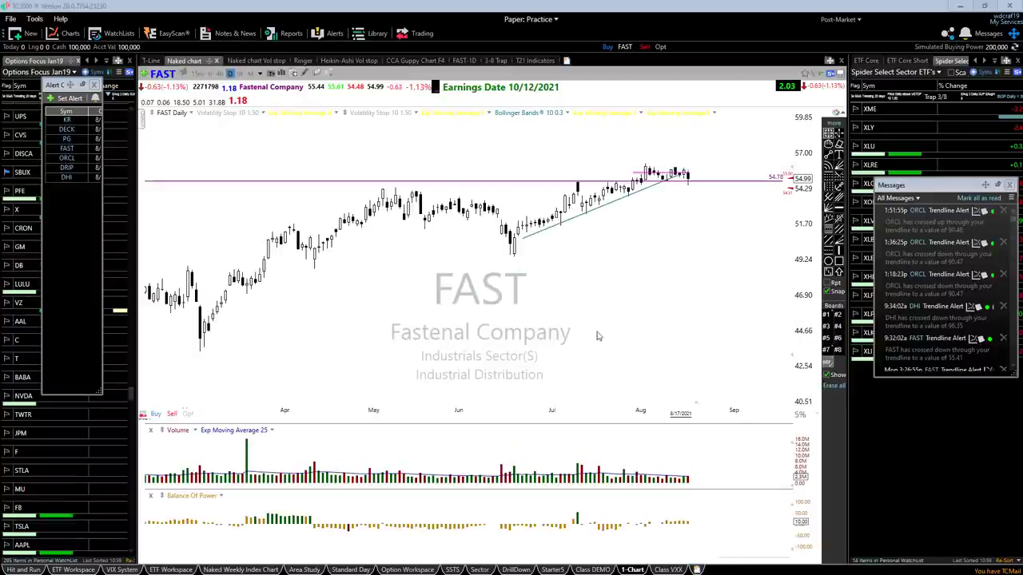
pyautogui.scroll(2, 601, 323)
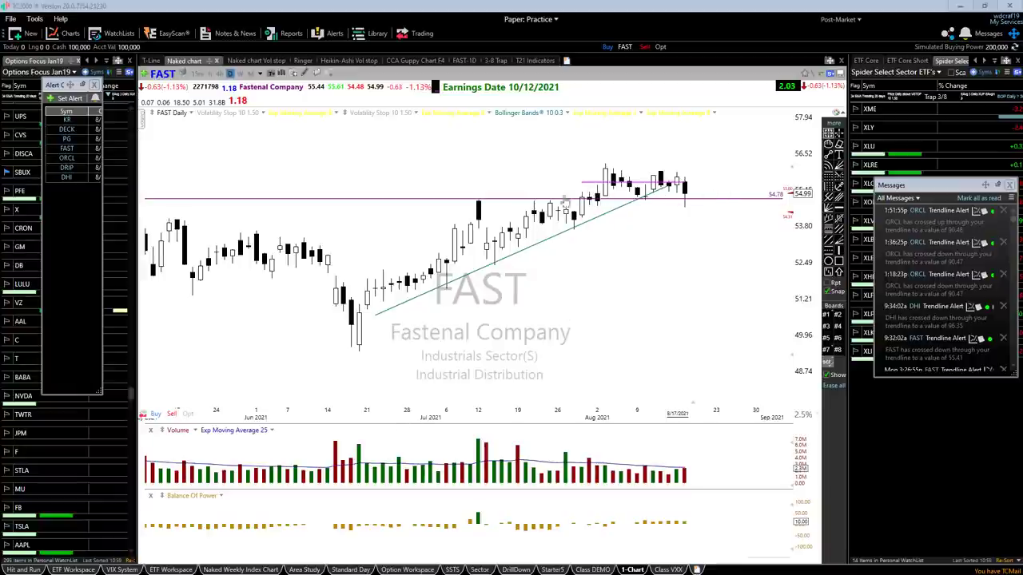
pyautogui.moveTo(779, 202)
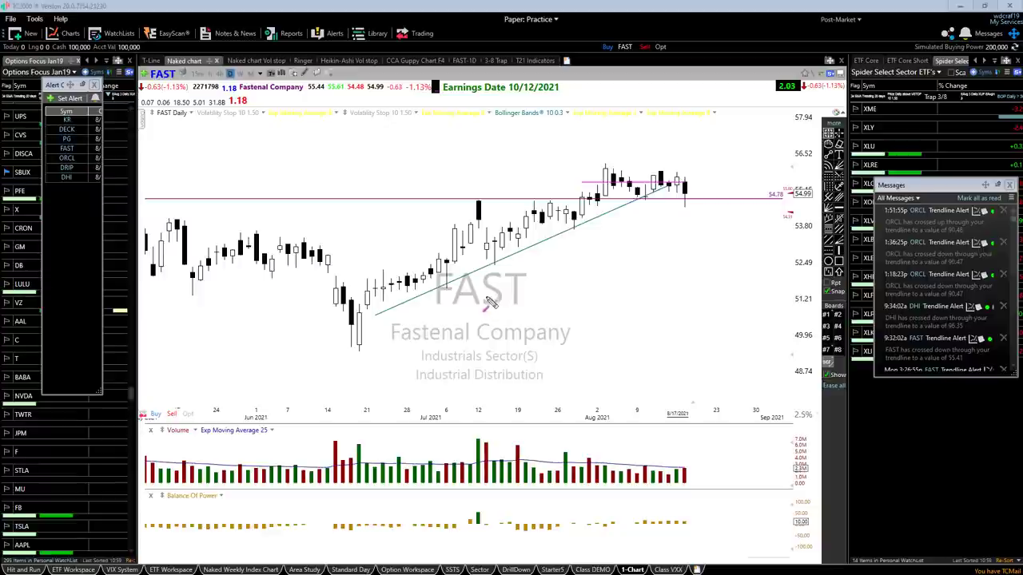
# - Sketch a stair-step downtrend arrow path with a descending trendline and a breakout above it on FAST's chart, and clear the drawing
pyautogui.moveTo(486, 297)
pyautogui.mouseDown()
pyautogui.moveTo(518, 336)
pyautogui.moveTo(581, 343)
pyautogui.moveTo(643, 374)
pyautogui.moveTo(679, 417)
pyautogui.moveTo(702, 409)
pyautogui.moveTo(728, 419)
pyautogui.moveTo(729, 409)
pyautogui.mouseUp()
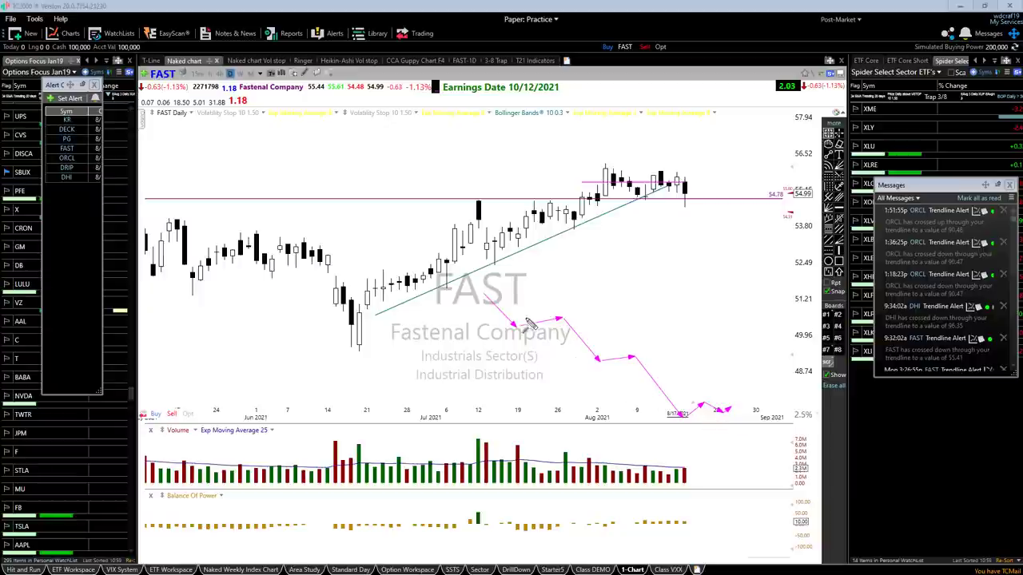
pyautogui.moveTo(495, 293)
pyautogui.mouseDown()
pyautogui.moveTo(774, 421)
pyautogui.moveTo(734, 405)
pyautogui.moveTo(740, 397)
pyautogui.moveTo(761, 409)
pyautogui.moveTo(762, 397)
pyautogui.mouseUp()
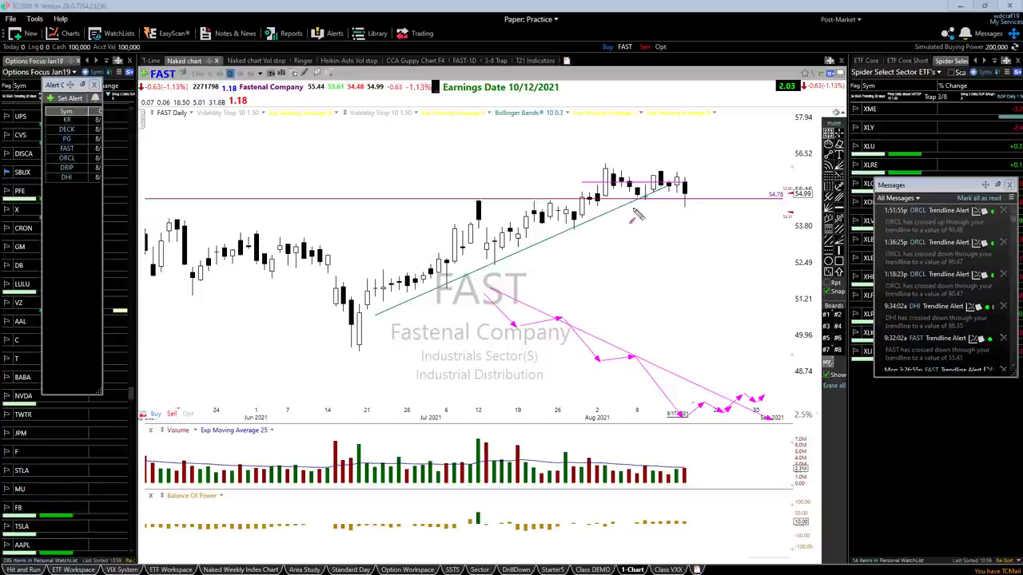
pyautogui.press('Delete')
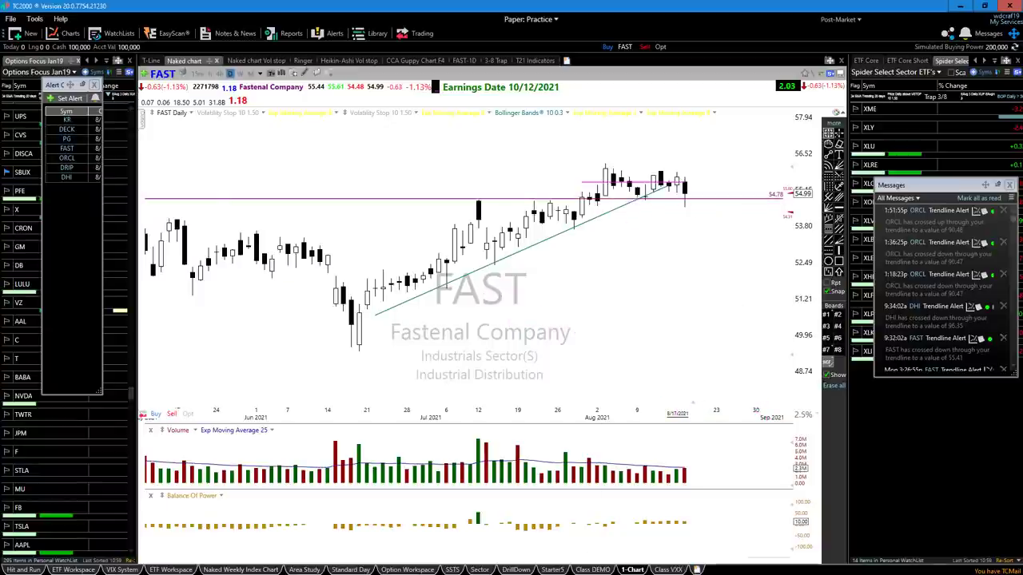
# - Change the chart symbol to JNJ
pyautogui.write('jnnj')
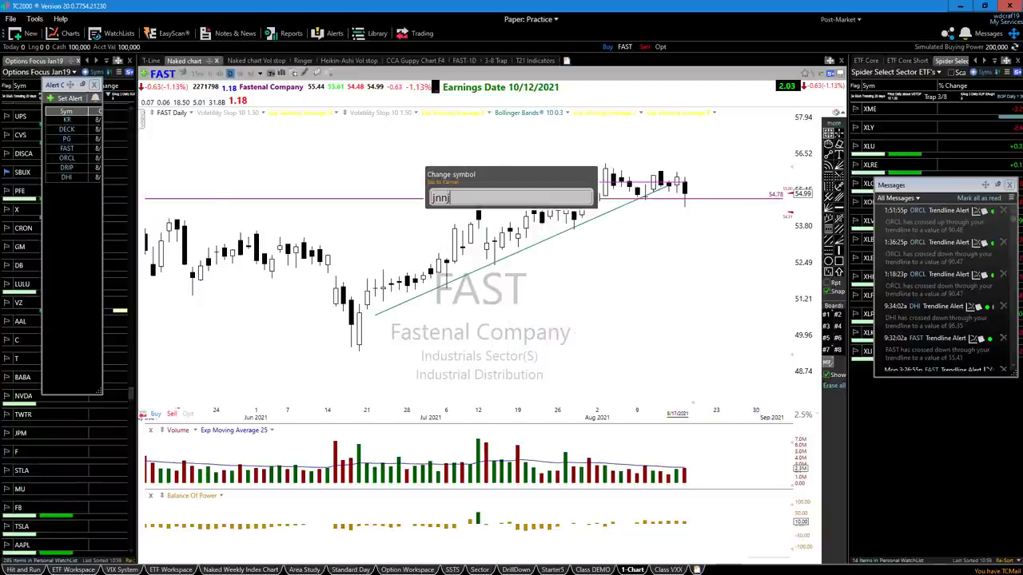
pyautogui.press('BackSpace')
pyautogui.press('BackSpace')
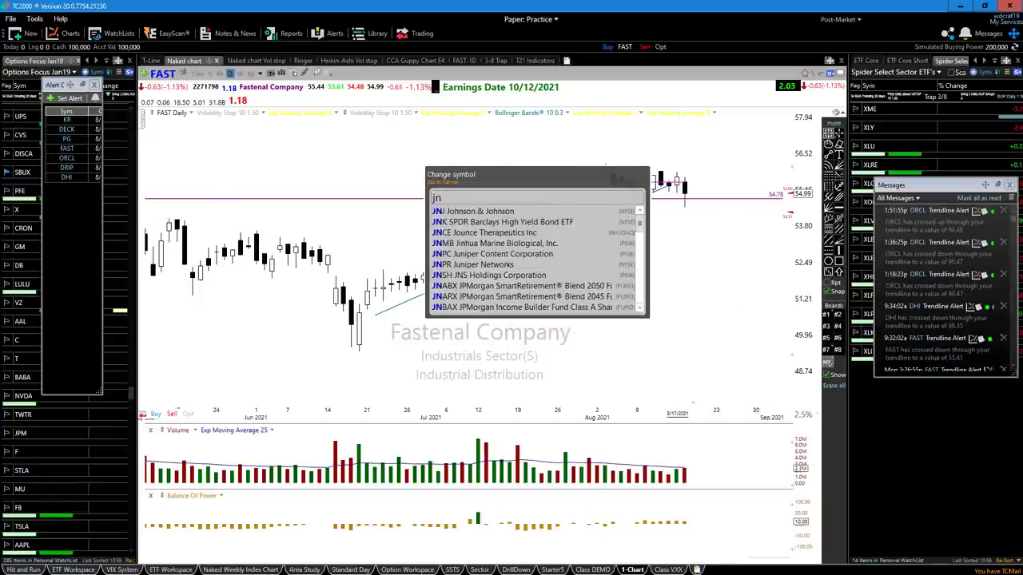
pyautogui.write('j4')
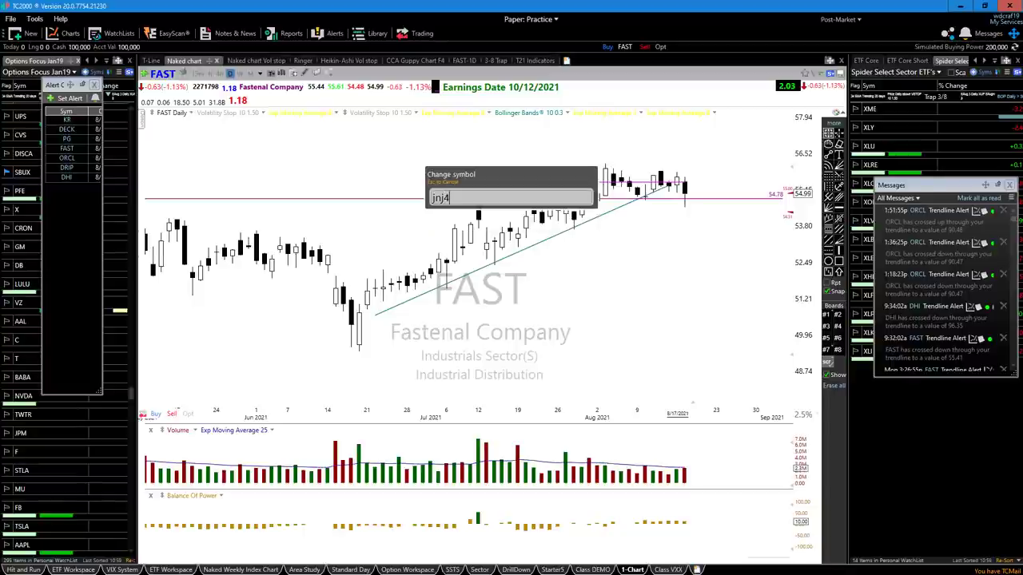
pyautogui.press('Return')
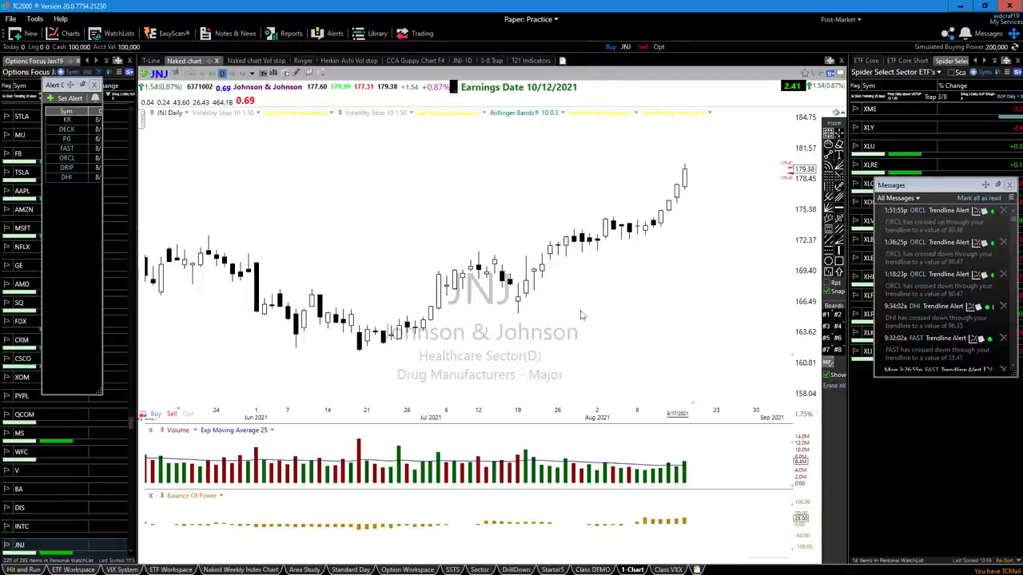
# - Draw arrows on JNJ's chart under the early August lows, from the early August high and along the rising June-August lows, and clear them
pyautogui.scroll(-2, 603, 290)
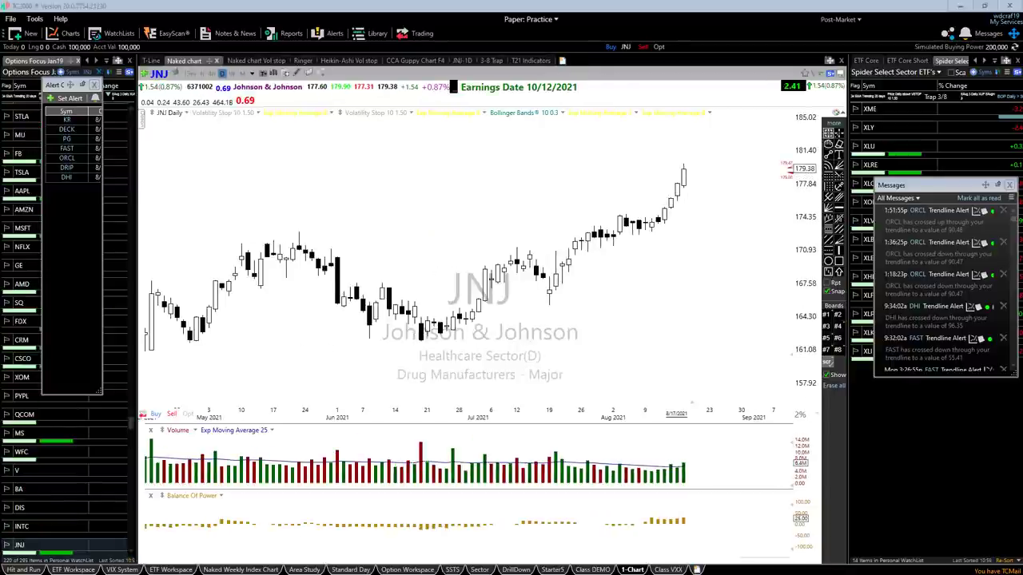
pyautogui.moveTo(591, 231); pyautogui.dragTo(697, 217)
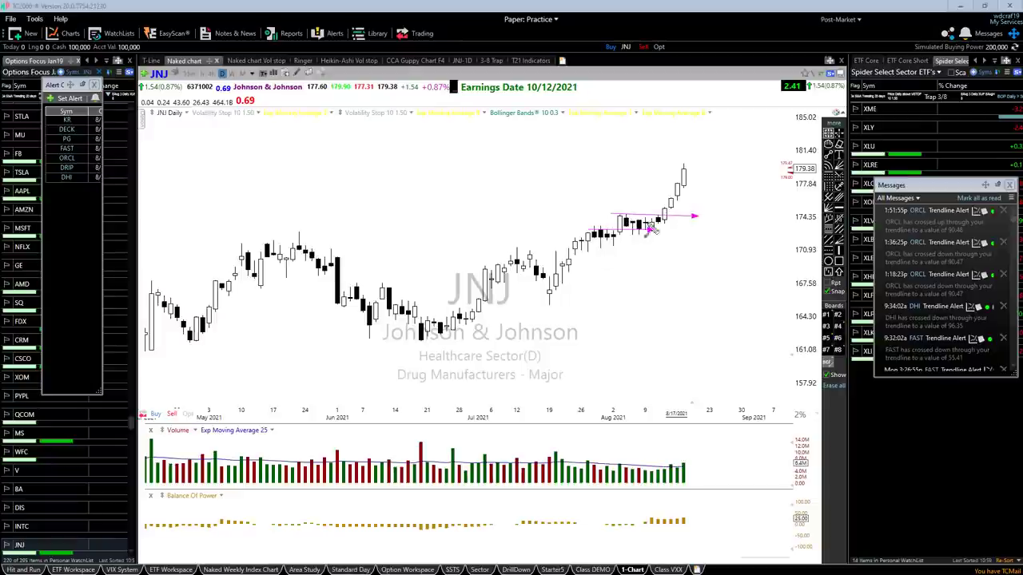
pyautogui.moveTo(431, 336)
pyautogui.mouseDown()
pyautogui.moveTo(657, 248)
pyautogui.moveTo(702, 214)
pyautogui.mouseUp()
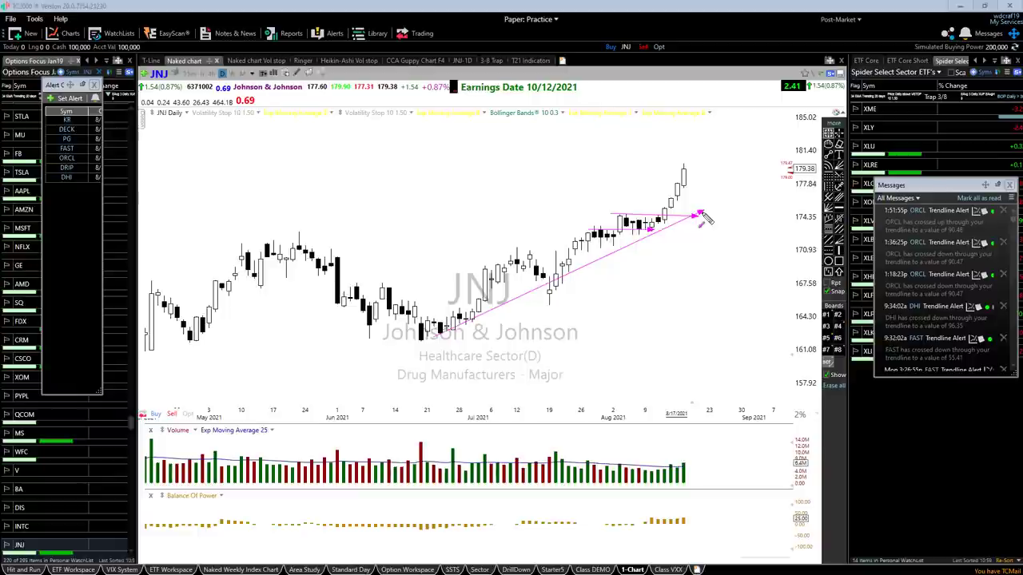
pyautogui.press('Delete')
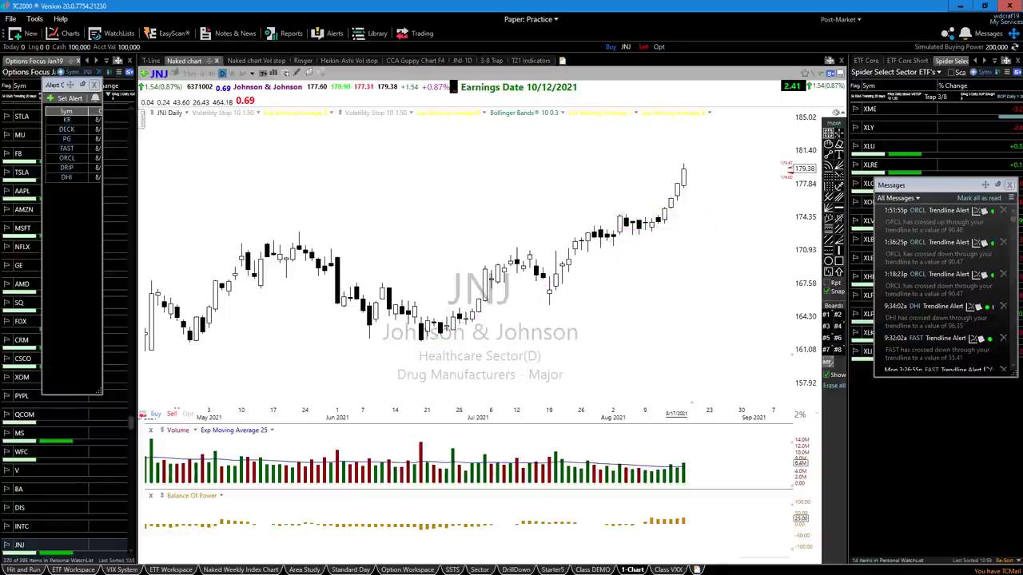
# - Change the chart symbol to ORCL and set its timeframe to weekly
pyautogui.write('ORCL')
pyautogui.press('Return')
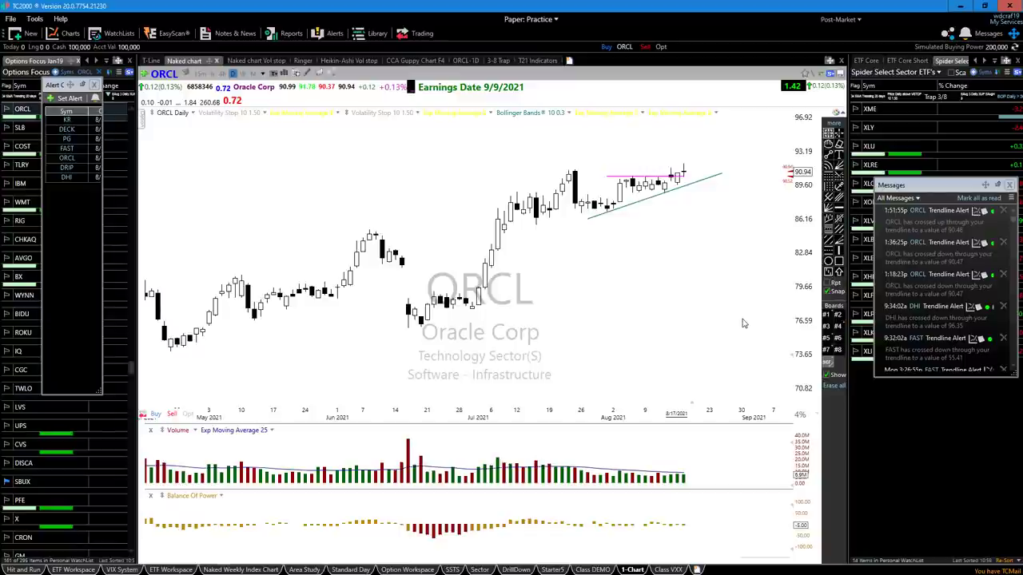
pyautogui.press('w')
pyautogui.press('Return')
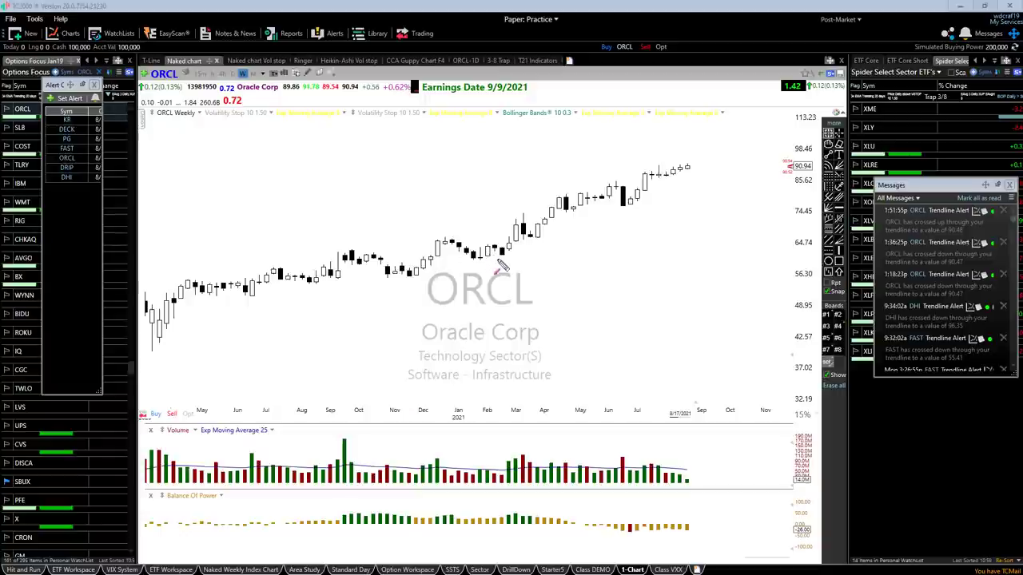
# - Draw arrows on ORCL's weekly chart marking the January-February resistance, rising support, March breakout and pullback, and clear them
pyautogui.moveTo(508, 240); pyautogui.dragTo(528, 235)
pyautogui.moveTo(434, 239); pyautogui.dragTo(552, 250)
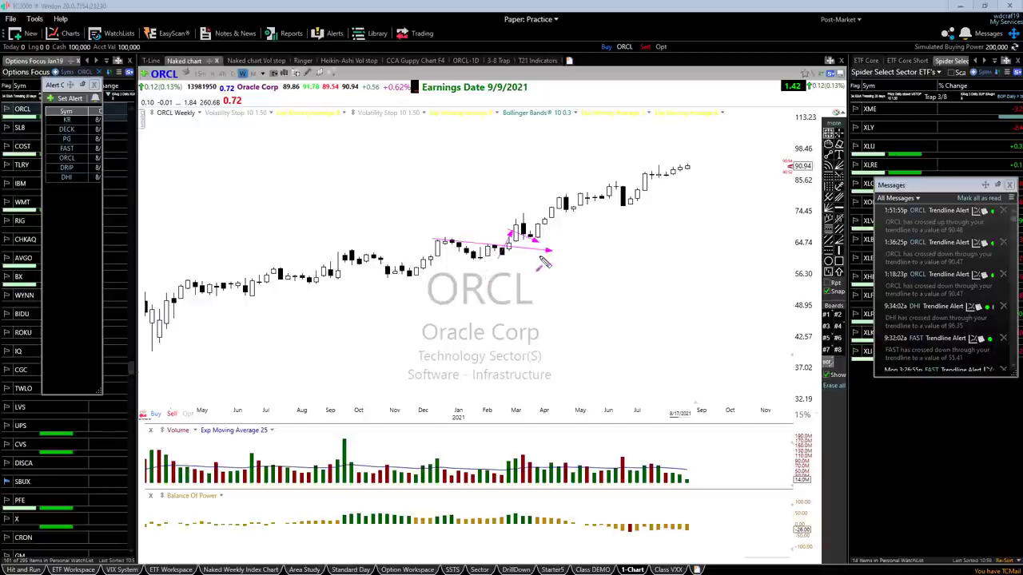
pyautogui.moveTo(477, 226); pyautogui.dragTo(489, 241)
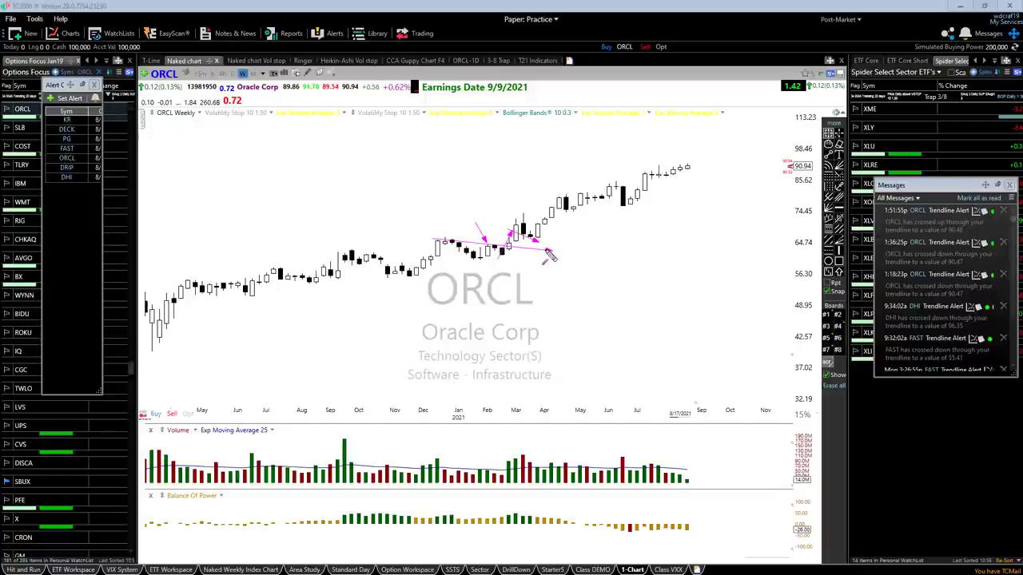
pyautogui.moveTo(495, 262)
pyautogui.mouseDown()
pyautogui.moveTo(555, 234)
pyautogui.moveTo(569, 251)
pyautogui.moveTo(546, 244)
pyautogui.mouseUp()
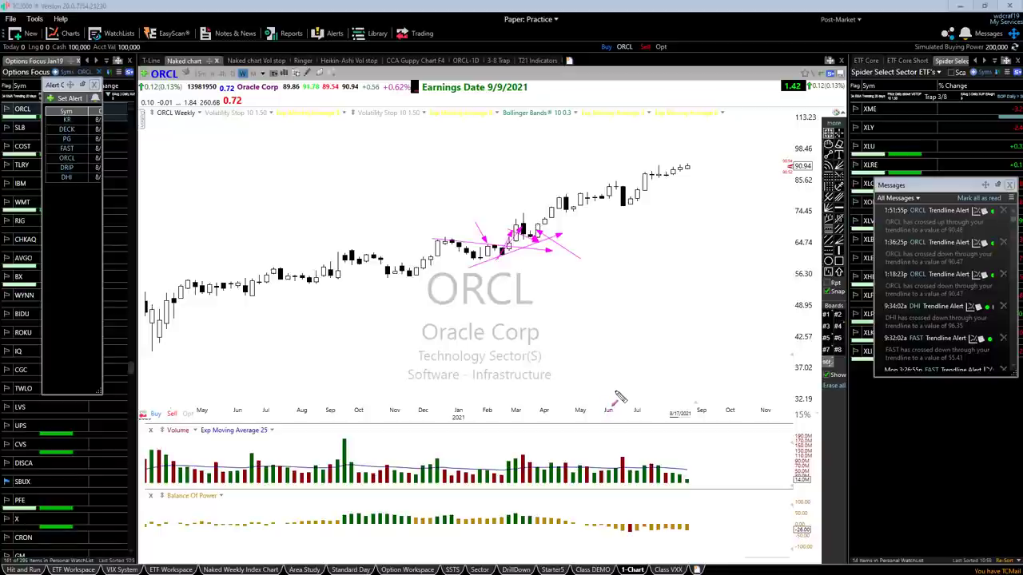
pyautogui.press('Delete')
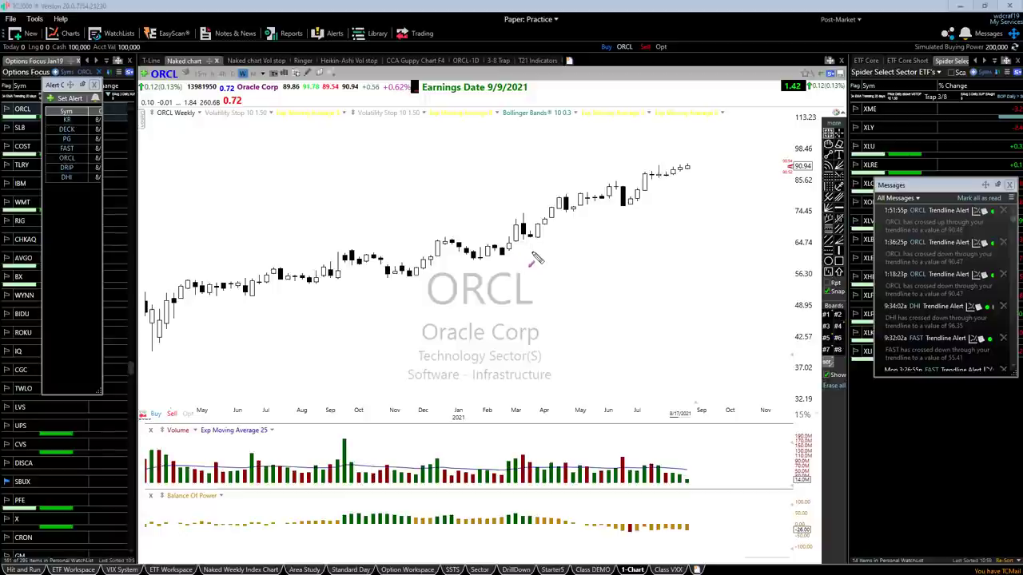
# - Draw ORCL's rising support from the July lows, a stair-step uptrend path and arrows around the February-March breakout, and clear the drawing
pyautogui.moveTo(480, 224); pyautogui.dragTo(505, 267)
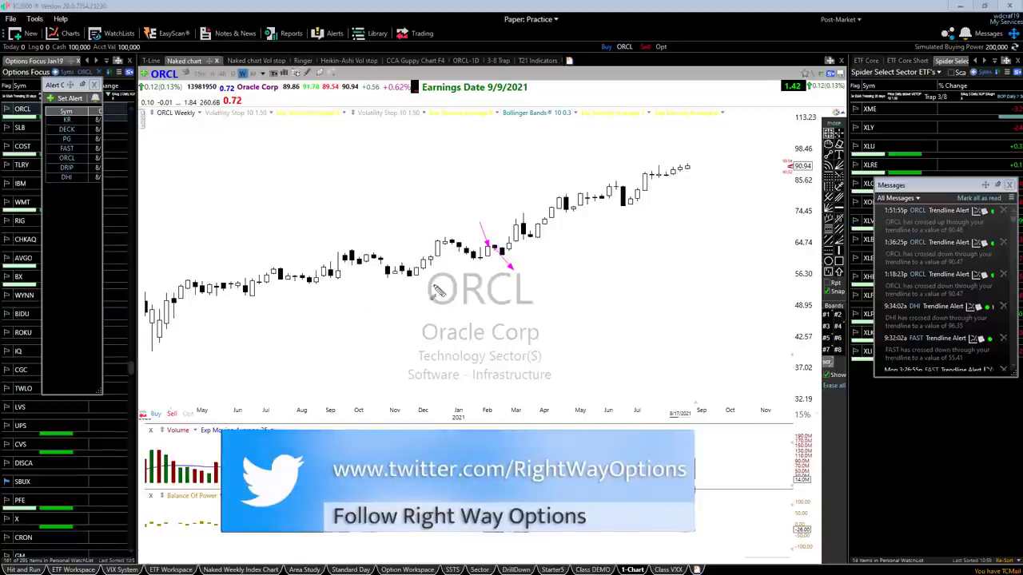
pyautogui.moveTo(248, 301); pyautogui.dragTo(558, 250)
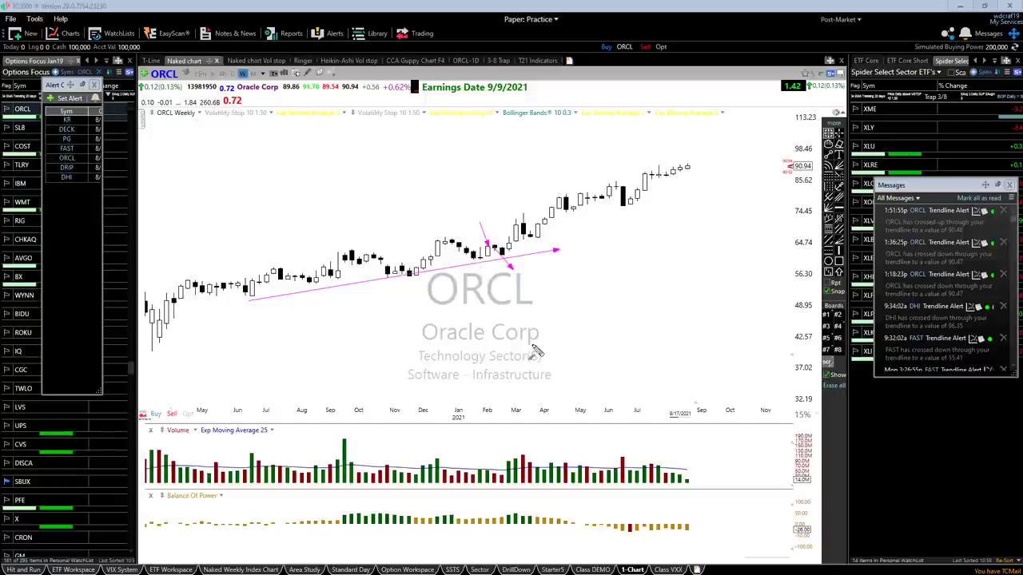
pyautogui.moveTo(527, 345)
pyautogui.mouseDown()
pyautogui.moveTo(599, 320)
pyautogui.moveTo(631, 332)
pyautogui.moveTo(684, 304)
pyautogui.moveTo(714, 311)
pyautogui.moveTo(756, 290)
pyautogui.mouseUp()
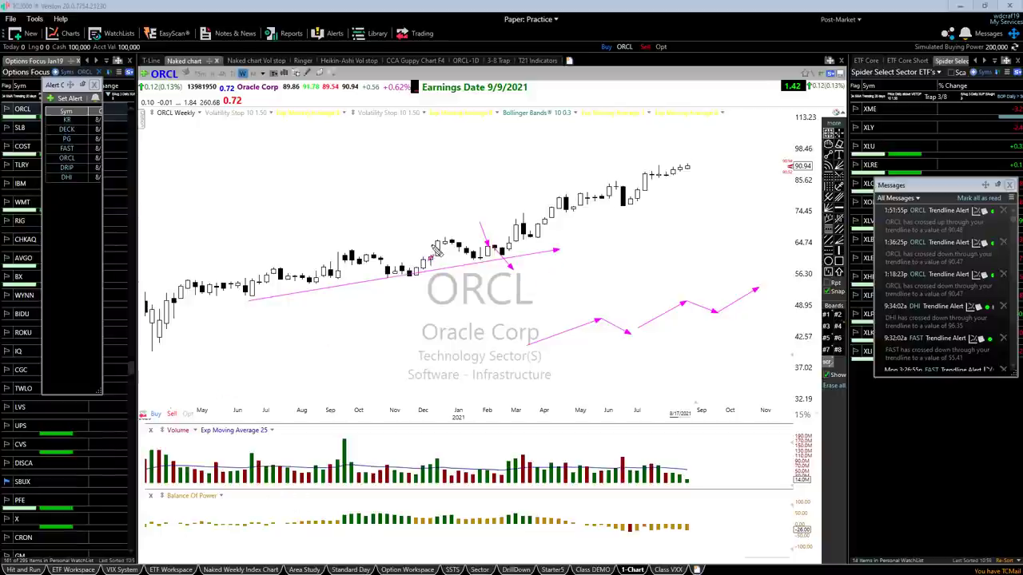
pyautogui.moveTo(431, 240); pyautogui.dragTo(559, 249)
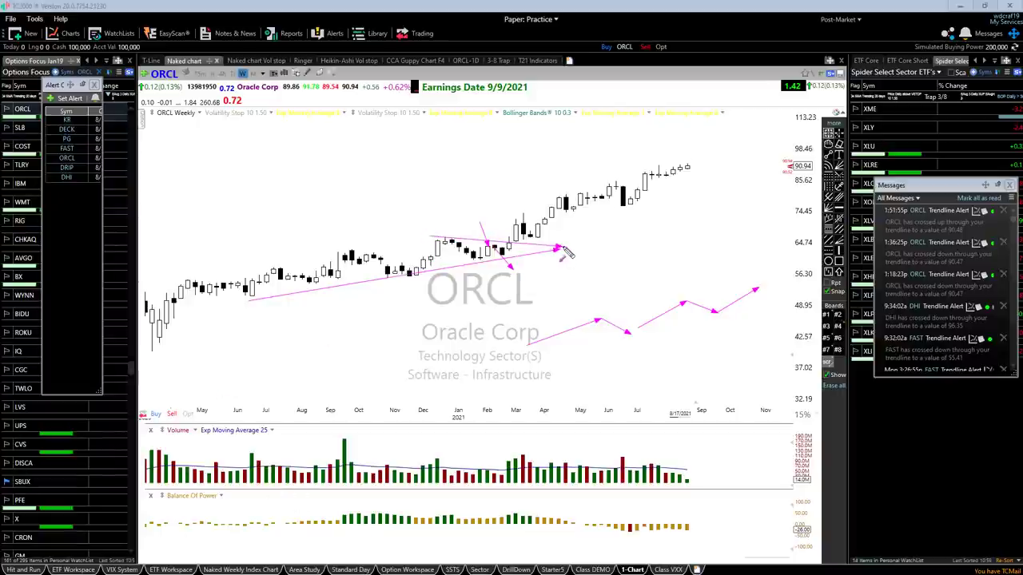
pyautogui.moveTo(488, 241); pyautogui.dragTo(592, 241)
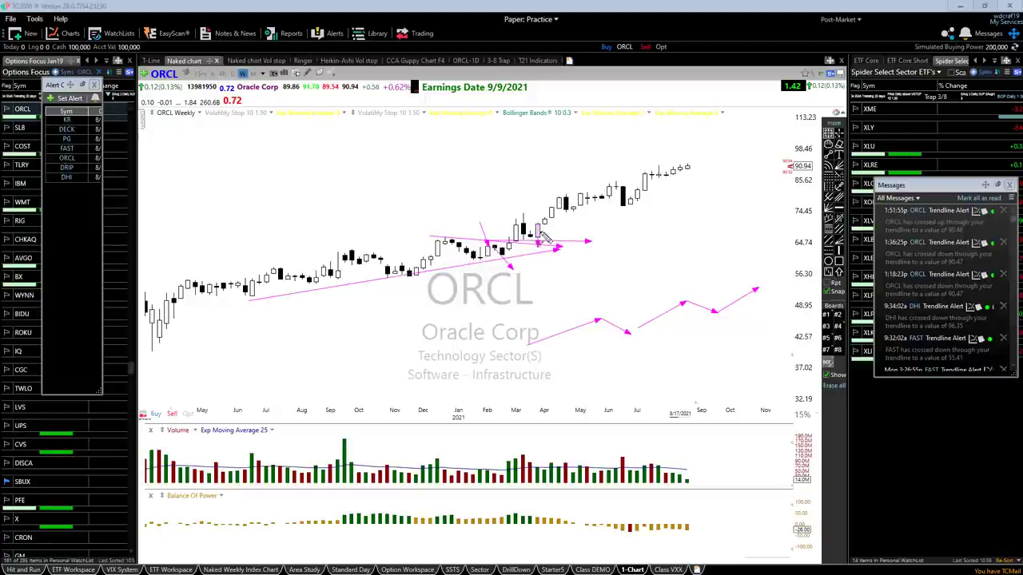
pyautogui.moveTo(502, 260); pyautogui.dragTo(617, 208)
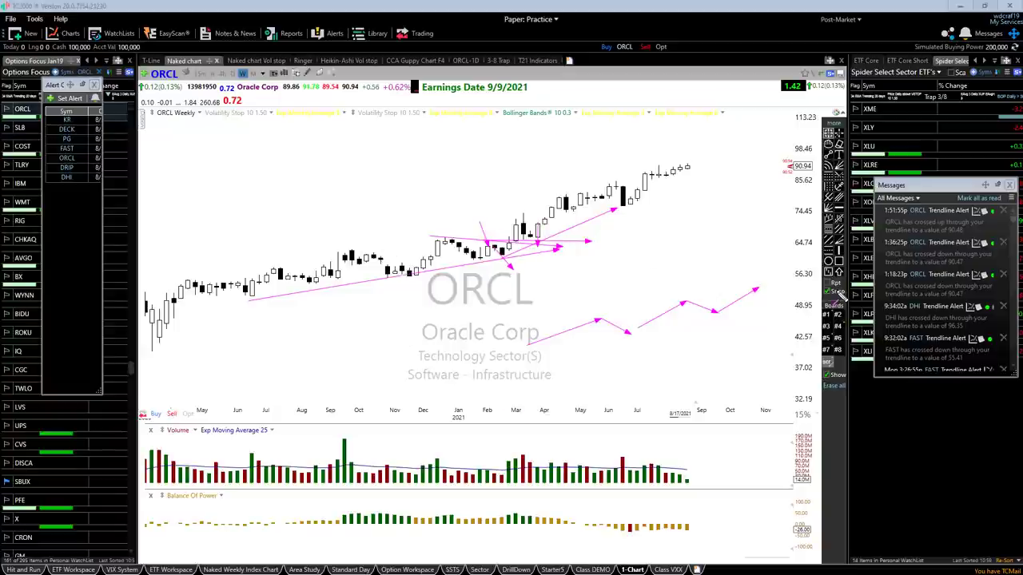
pyautogui.press('Delete')
pyautogui.moveTo(480, 294); pyautogui.dragTo(451, 294)
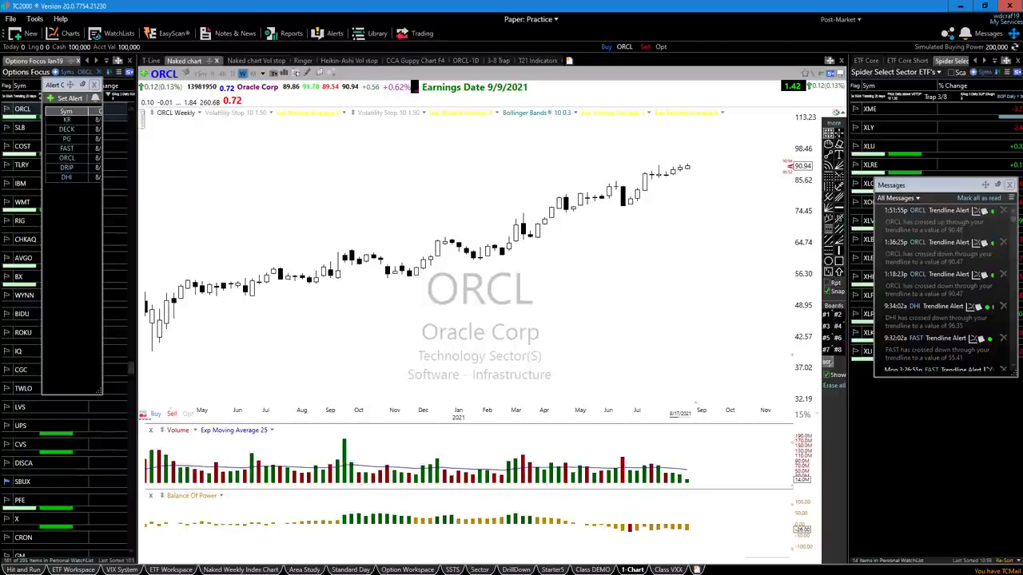
# - Change the chart symbol to TSLA and set its timeframe to 15 minutes
pyautogui.write('tls')
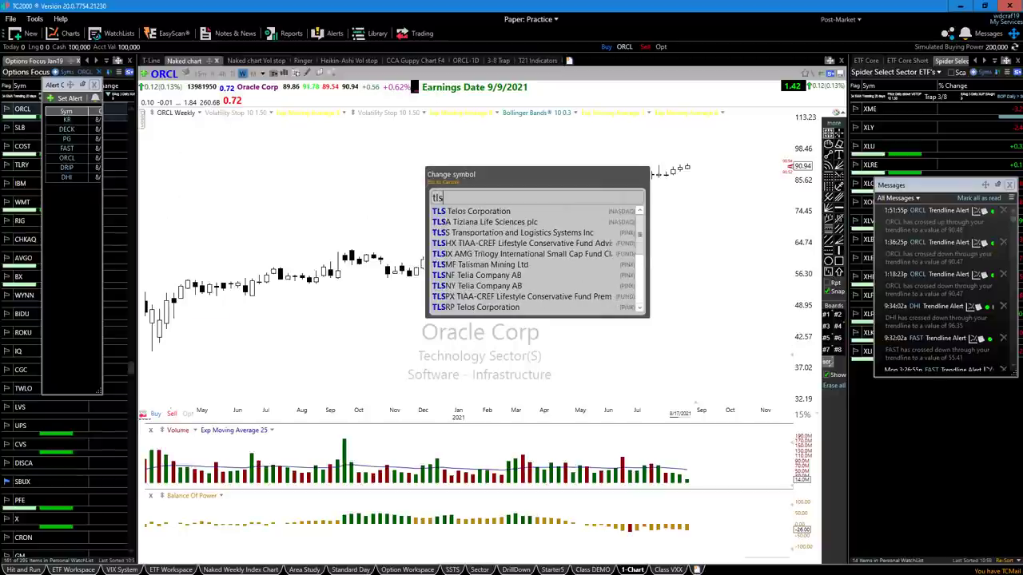
pyautogui.write('a')
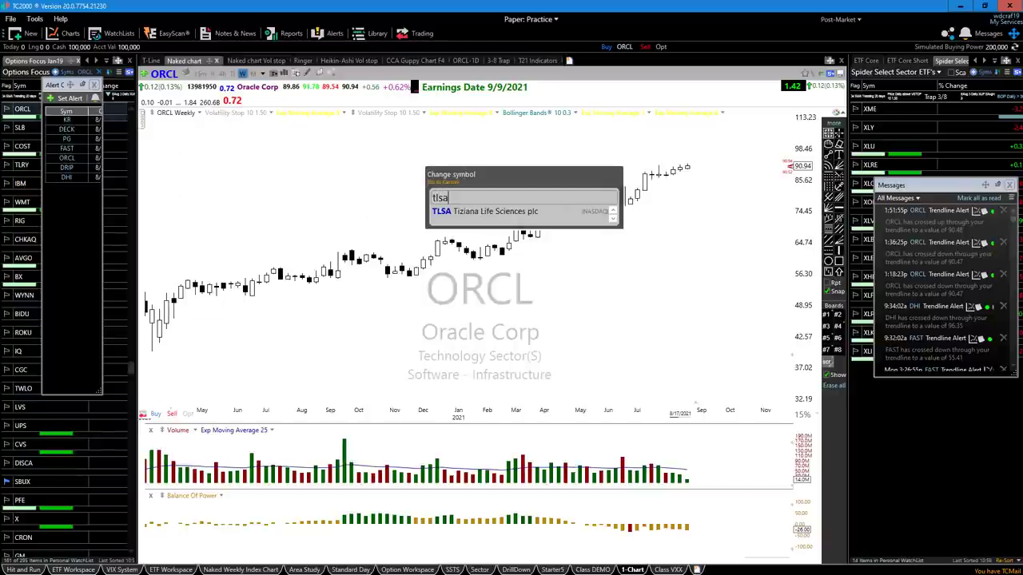
pyautogui.press('BackSpace')
pyautogui.press('BackSpace')
pyautogui.press('BackSpace')
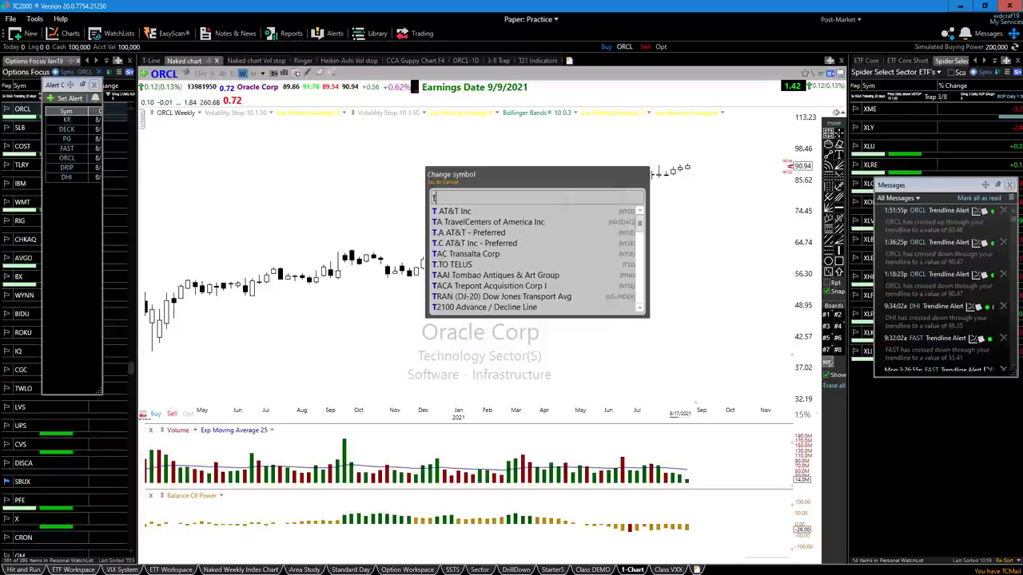
pyautogui.write('sla')
pyautogui.press('Return')
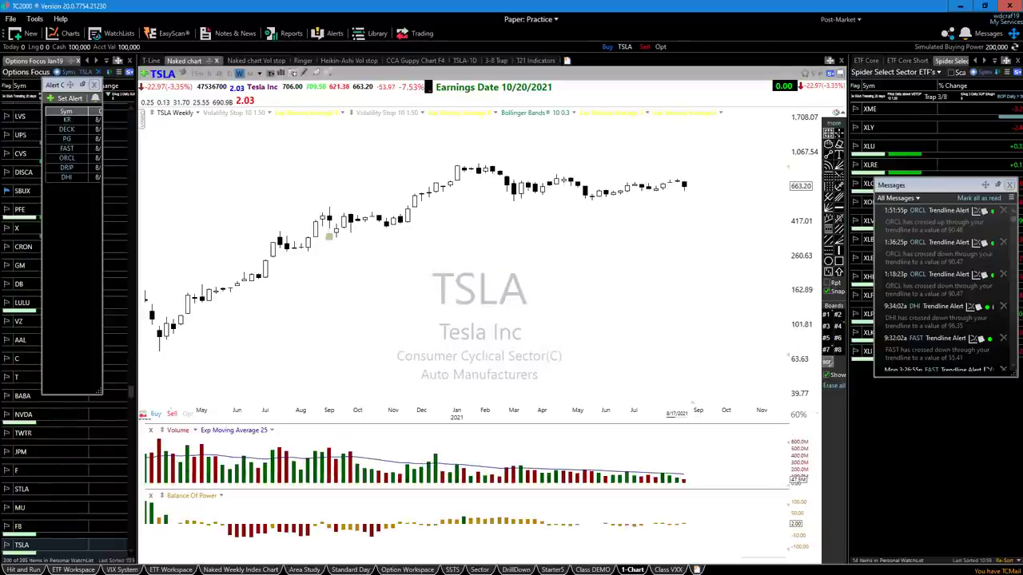
pyautogui.click(197, 73)
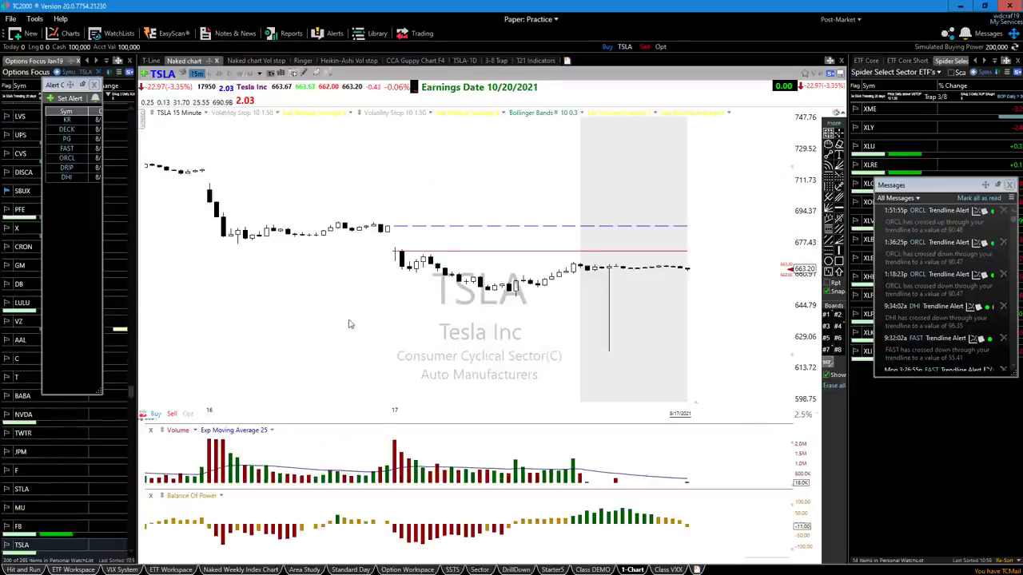
pyautogui.scroll(-3, 349, 323)
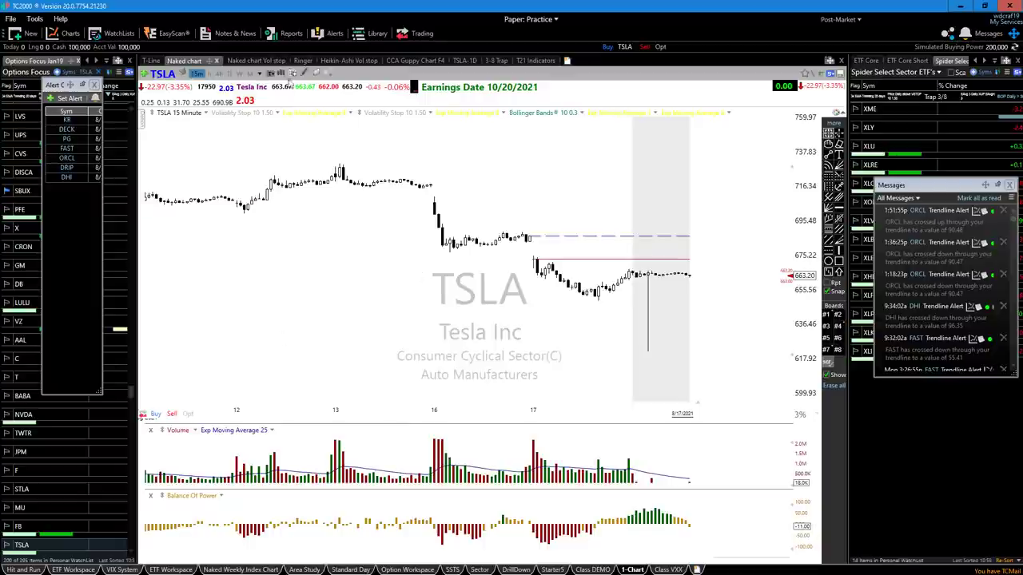
# - Switch TSLA's chart to the 2-minute timeframe and view its price history back to about August 10
pyautogui.click(196, 73)
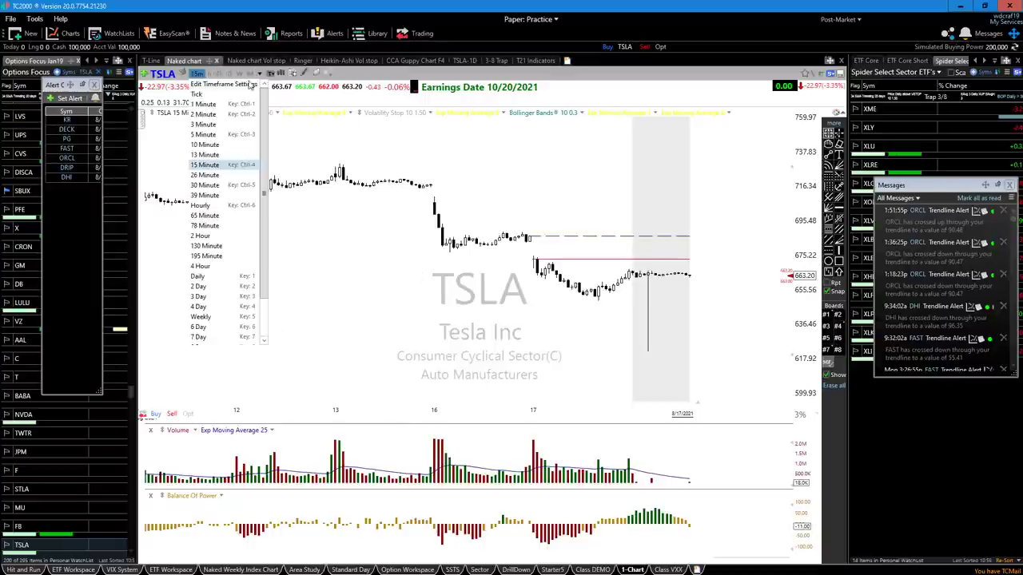
pyautogui.click(203, 114)
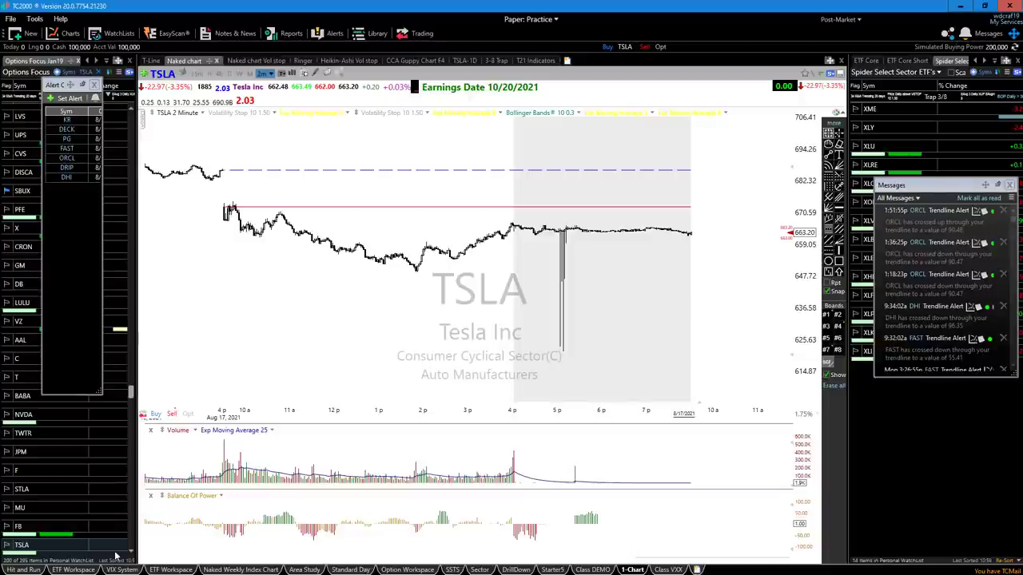
pyautogui.scroll(-3, 322, 405)
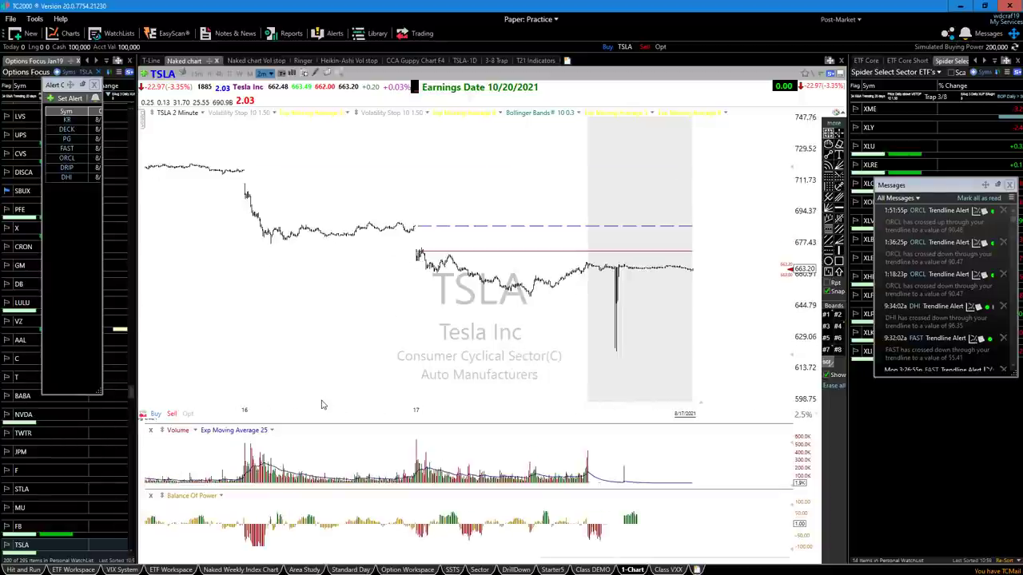
pyautogui.scroll(-5, 319, 404)
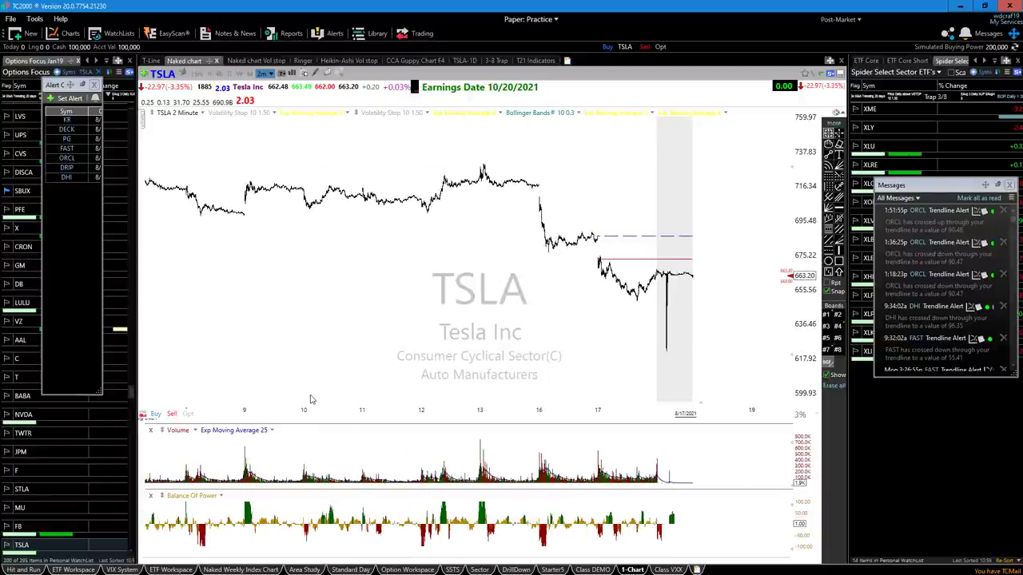
pyautogui.scroll(1, 232, 358)
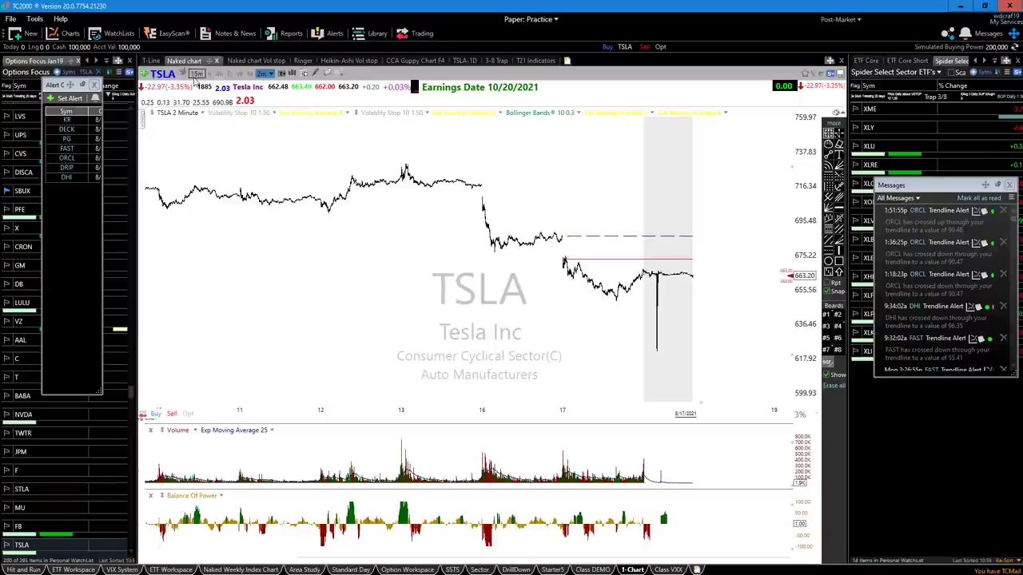
# - Set TSLA's chart to the 15-minute timeframe and rewind it to 8/3/2021
pyautogui.click(197, 72)
pyautogui.scroll(-2, 336, 327)
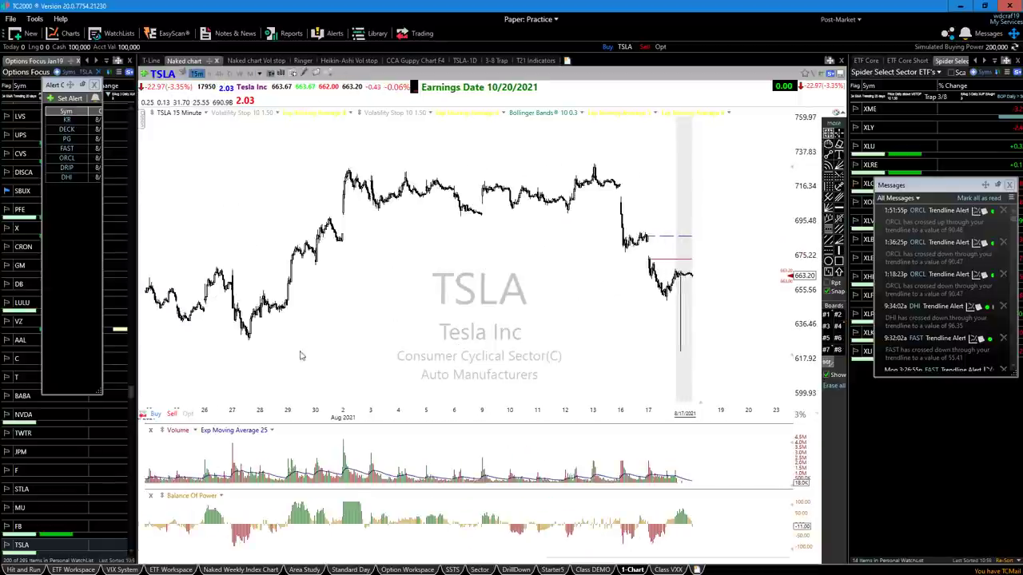
pyautogui.scroll(1, 300, 355)
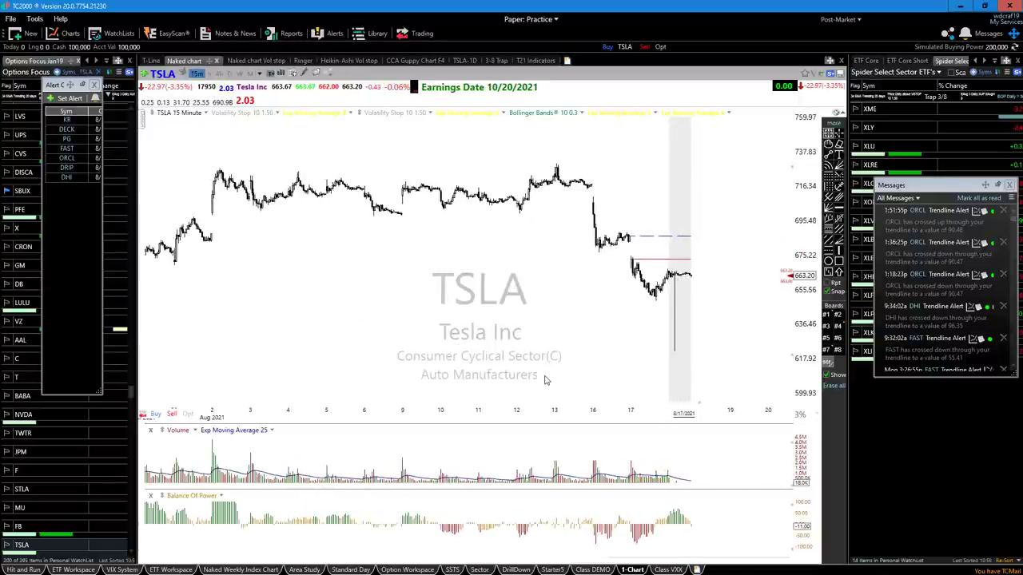
pyautogui.scroll(-1, 545, 377)
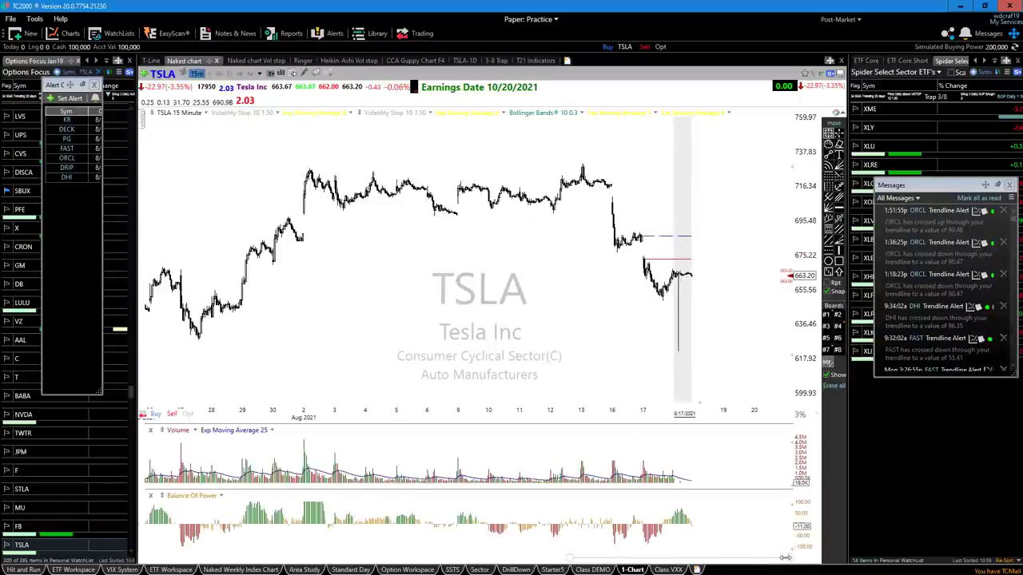
pyautogui.moveTo(779, 559); pyautogui.dragTo(597, 540)
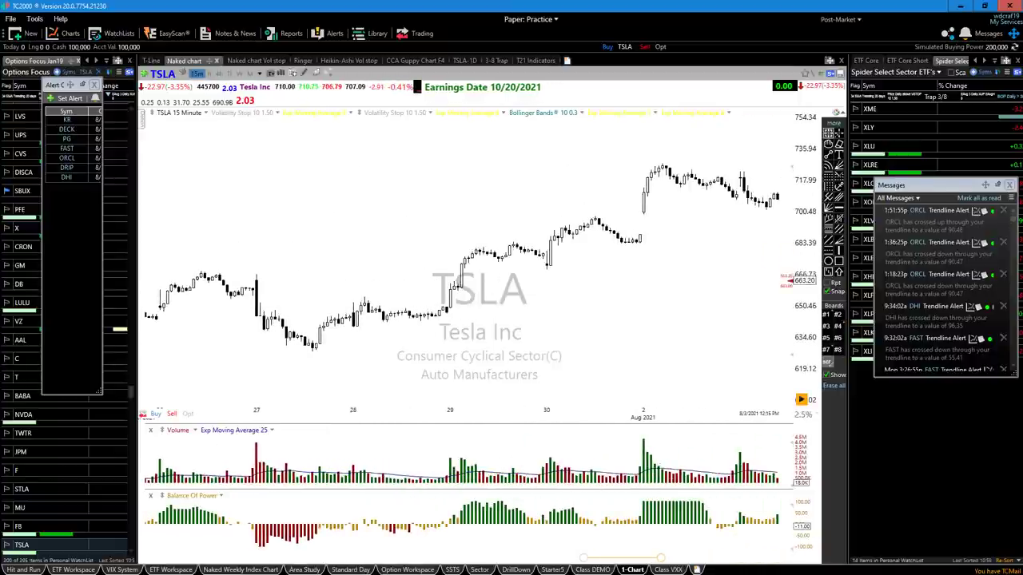
# - Draw a descending trendline arrow from TSLA's July 26 high and arrows marking the July 28-29 consolidation and breakout, and clear them
pyautogui.moveTo(199, 262)
pyautogui.mouseDown()
pyautogui.moveTo(227, 294)
pyautogui.moveTo(429, 352)
pyautogui.mouseUp()
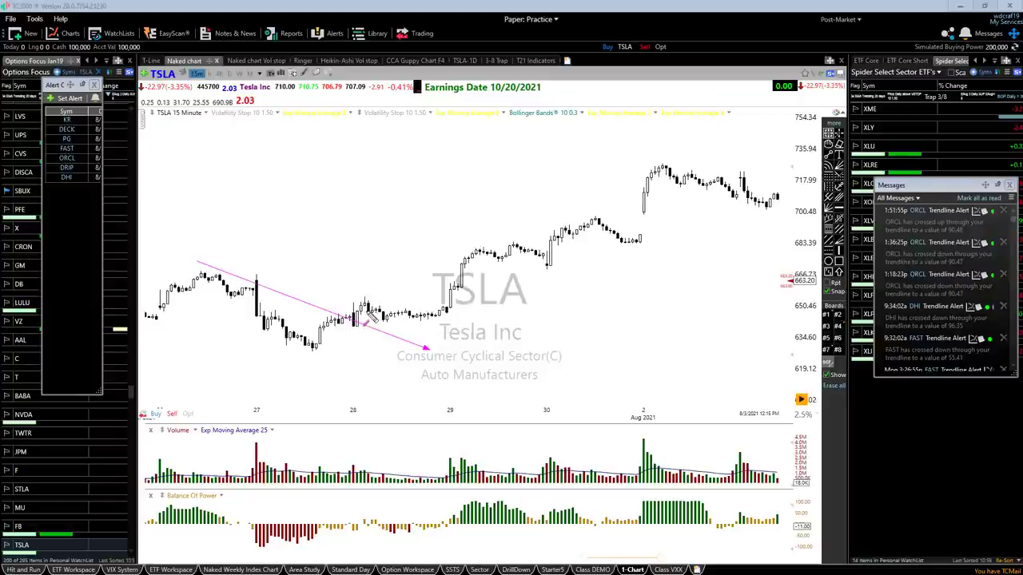
pyautogui.moveTo(369, 311); pyautogui.dragTo(450, 319)
pyautogui.moveTo(479, 361); pyautogui.dragTo(466, 335)
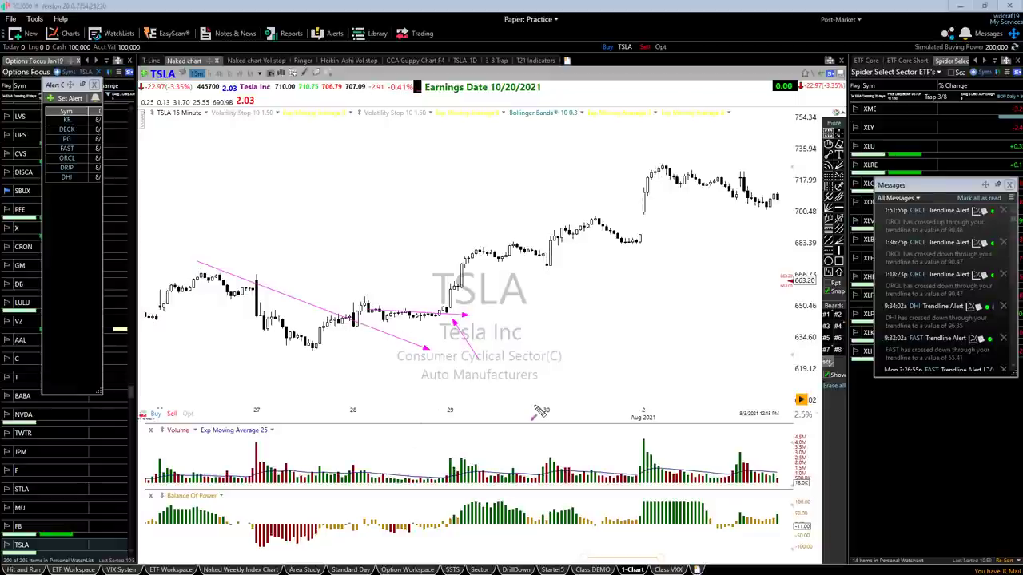
pyautogui.press('Delete')
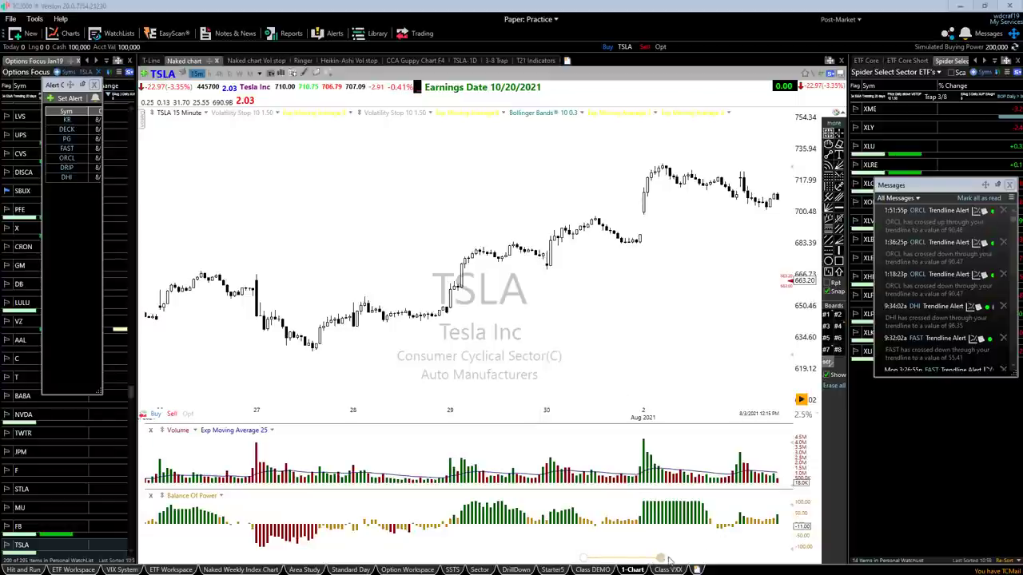
# - Bring TSLA's 15-minute chart forward to 8/17/2021 and show the price bars from about August 10 onward
pyautogui.click(670, 559)
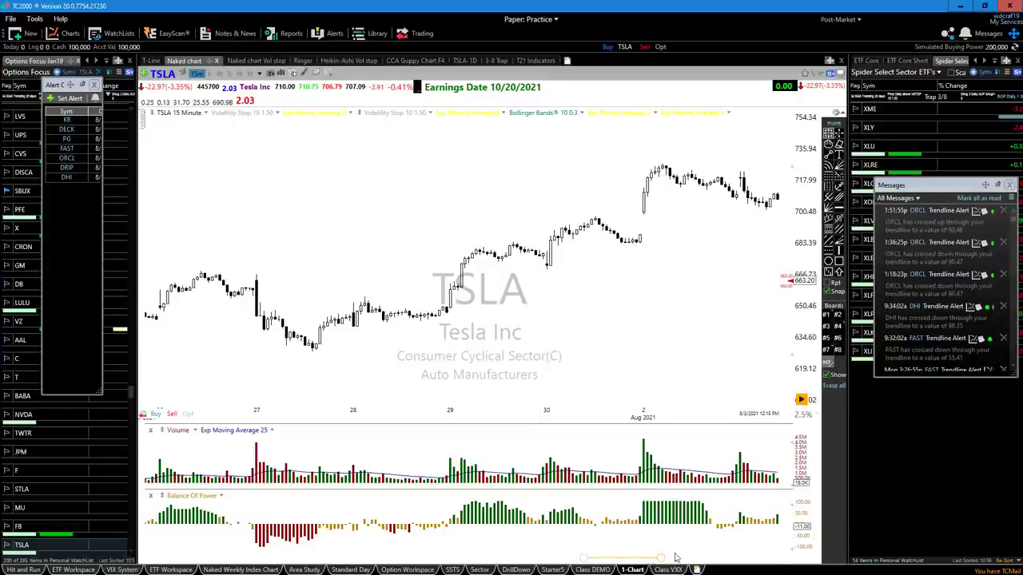
pyautogui.moveTo(661, 558); pyautogui.dragTo(789, 558)
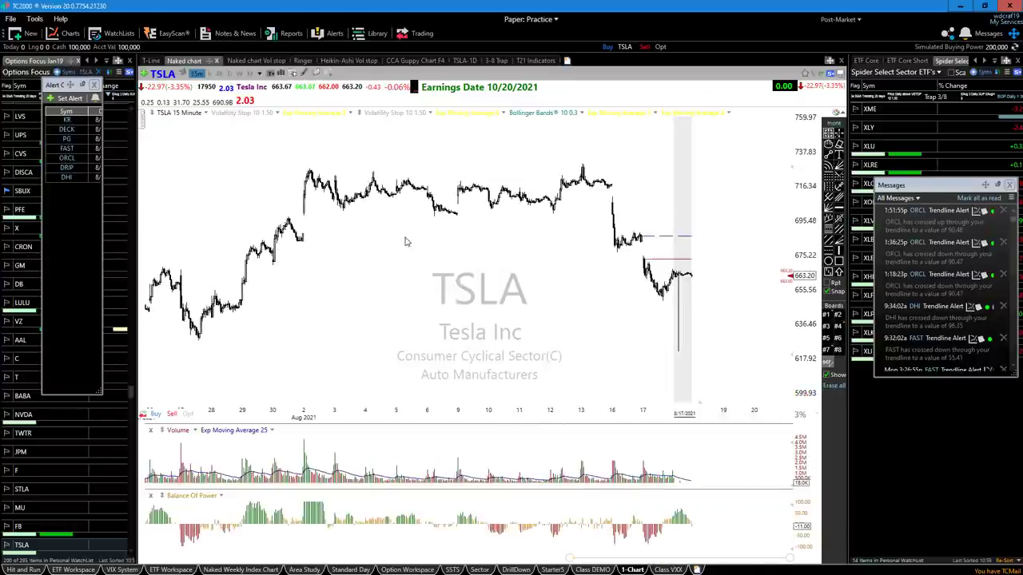
pyautogui.scroll(3, 416, 291)
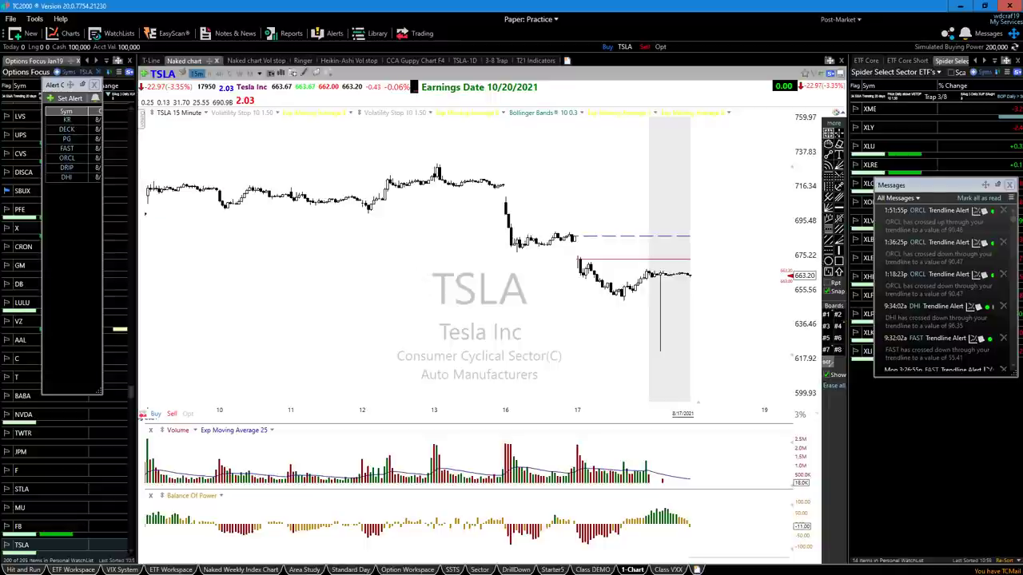
# - Sketch connected arrows below TSLA's August 10-13 prices showing a rise, pullback, second rise and sideways move, and clear them
pyautogui.hotkey('ctrl', '2')
pyautogui.moveTo(240, 379)
pyautogui.mouseDown()
pyautogui.moveTo(335, 343)
pyautogui.moveTo(370, 361)
pyautogui.moveTo(409, 342)
pyautogui.mouseUp()
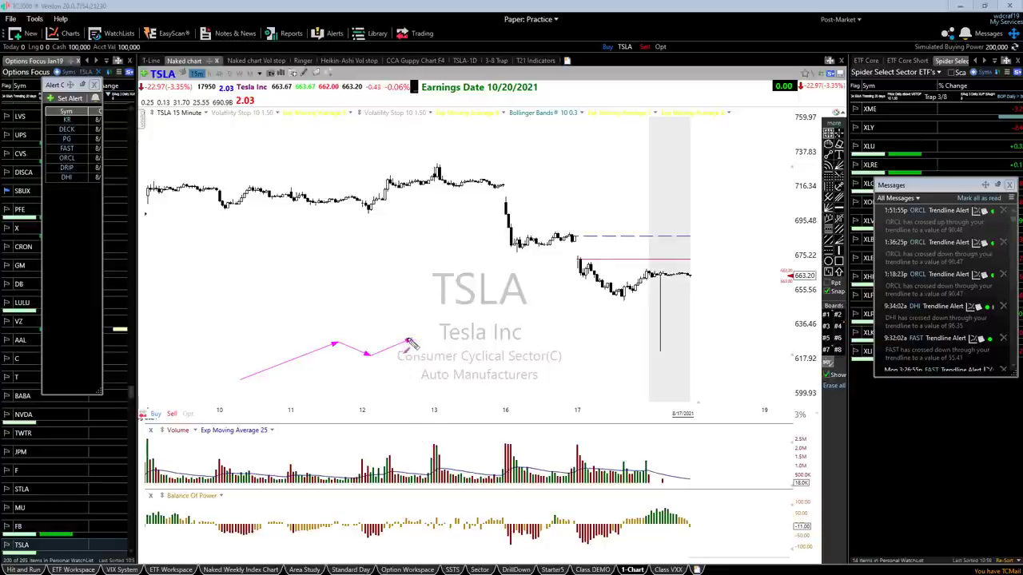
pyautogui.moveTo(410, 341); pyautogui.dragTo(481, 342)
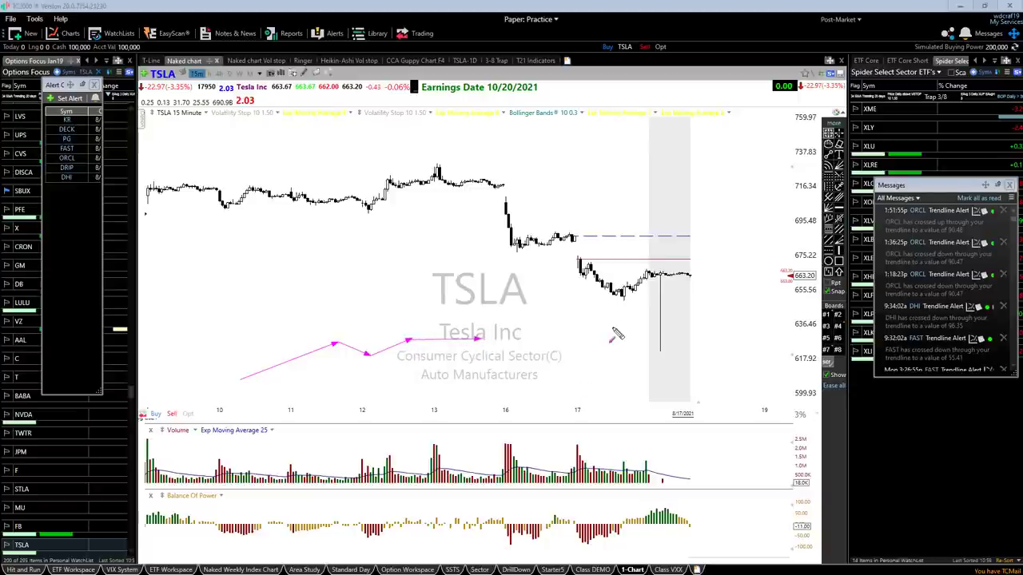
pyautogui.press('Escape')
# - Show TSLA's prices since late July, draw a long rising trendline arrow with short rise, sideways and rise arrows above it, and clear them
pyautogui.scroll(-3, 615, 324)
pyautogui.scroll(-4, 607, 312)
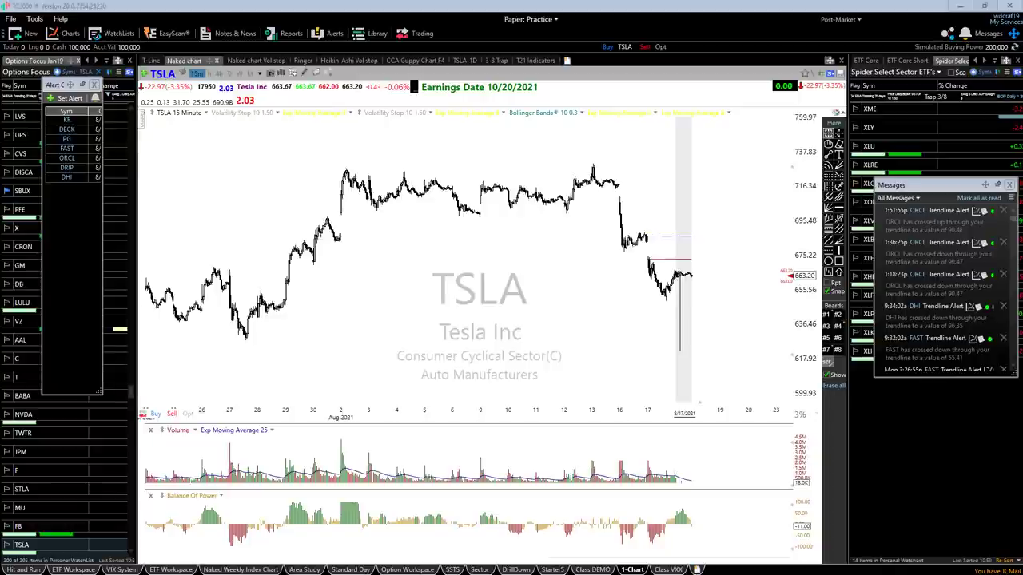
pyautogui.moveTo(279, 372); pyautogui.dragTo(530, 303)
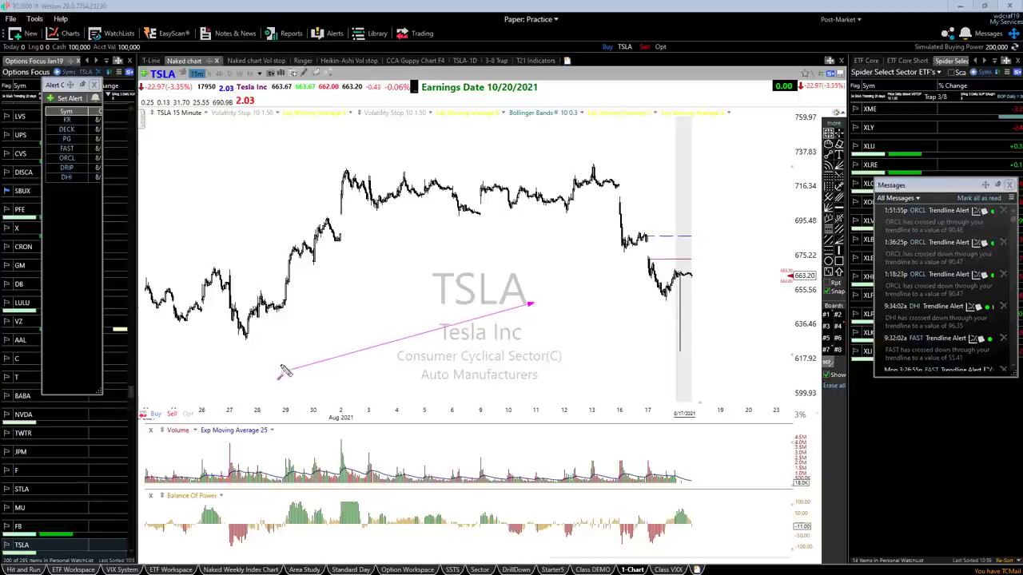
pyautogui.moveTo(287, 371)
pyautogui.mouseDown()
pyautogui.moveTo(319, 345)
pyautogui.moveTo(359, 352)
pyautogui.moveTo(390, 337)
pyautogui.mouseUp()
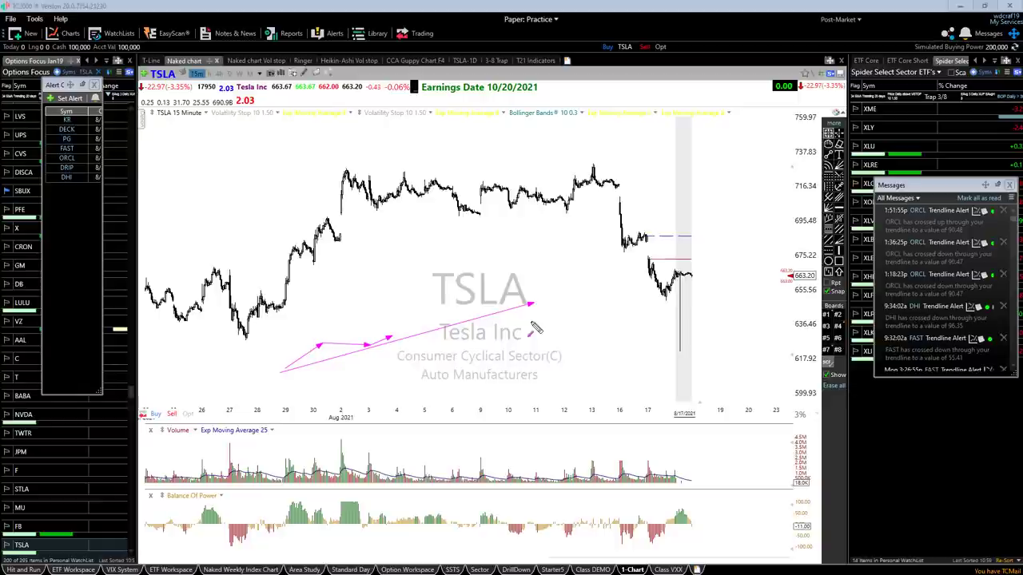
pyautogui.press('Delete')
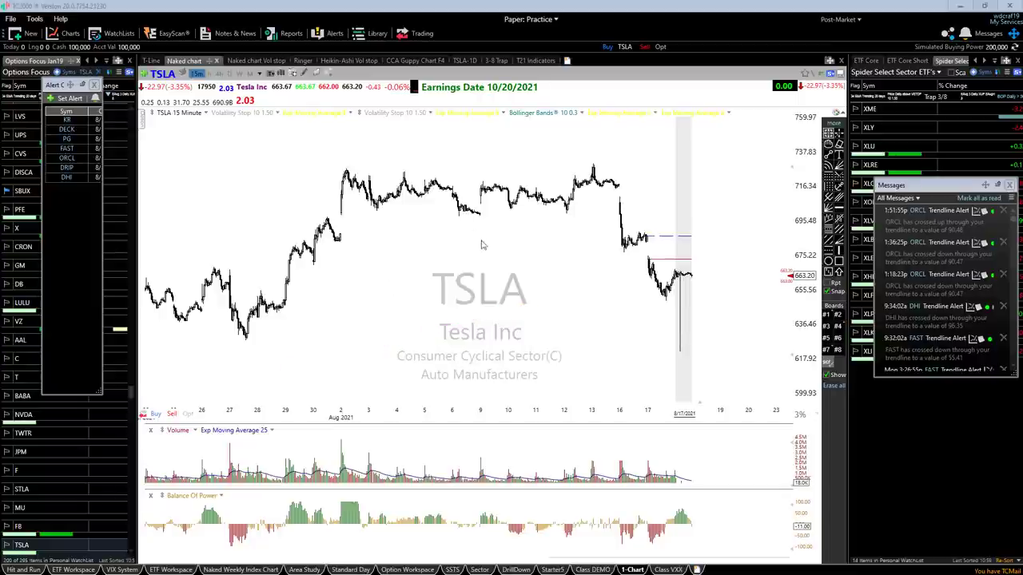
# - Switch TSLA's chart to the daily timeframe and show its price history from about spring 2020
pyautogui.click(482, 362)
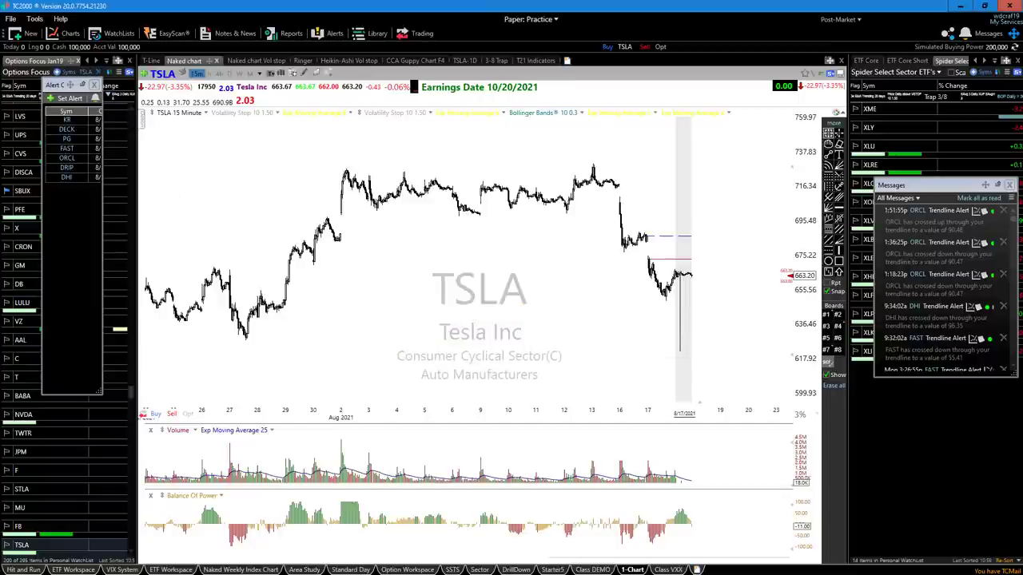
pyautogui.press('d')
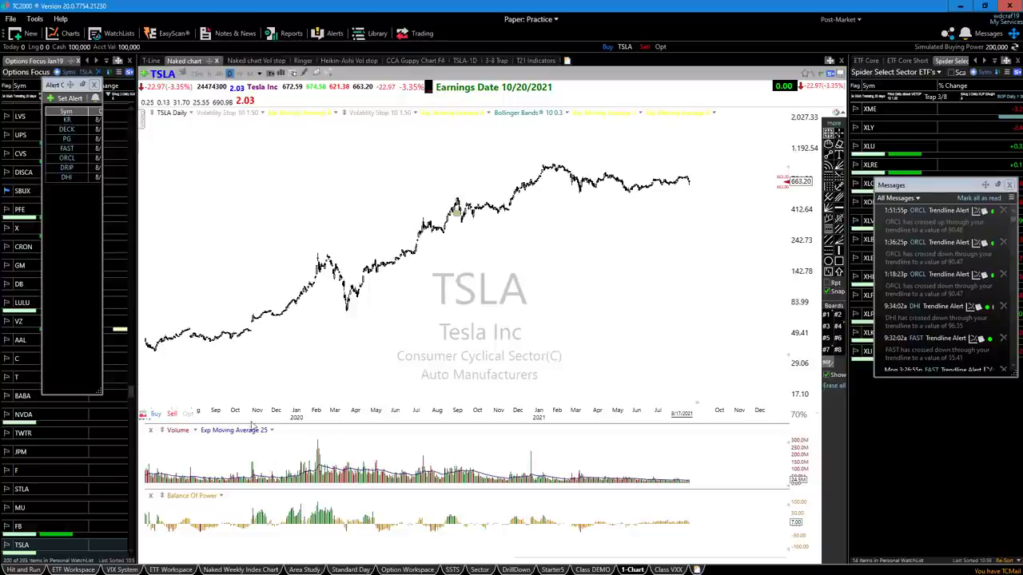
pyautogui.scroll(3, 377, 372)
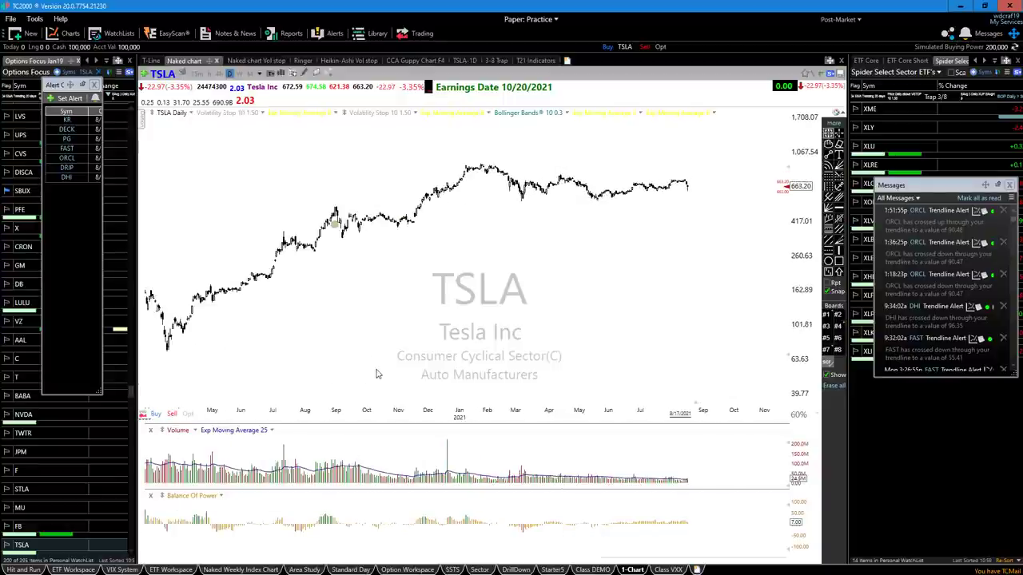